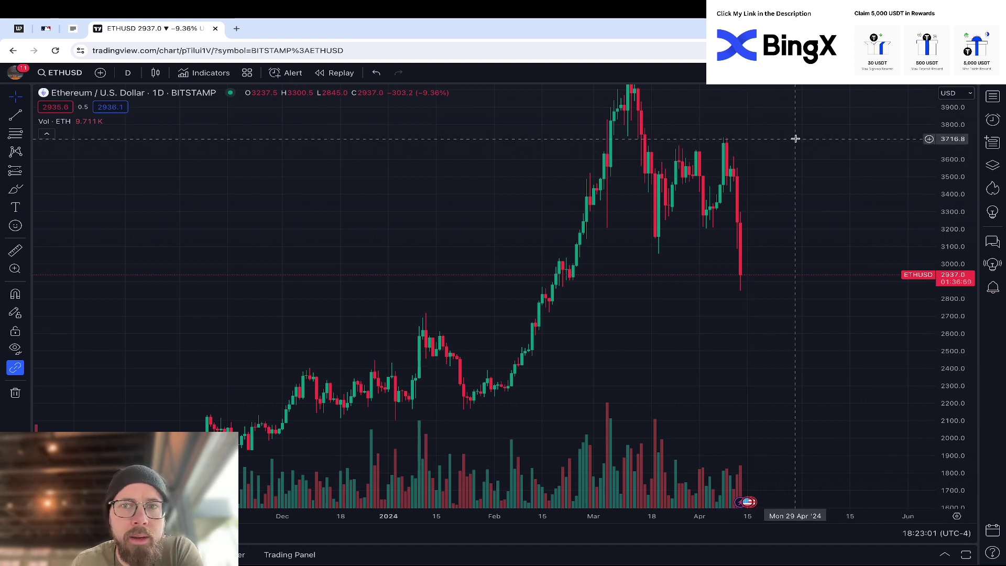
# Step: Examine the daily ETHUSD price history back to 2021, including the 2021 peaks and the recent drop
pyautogui.moveTo(801, 140); pyautogui.dragTo(766, 164)
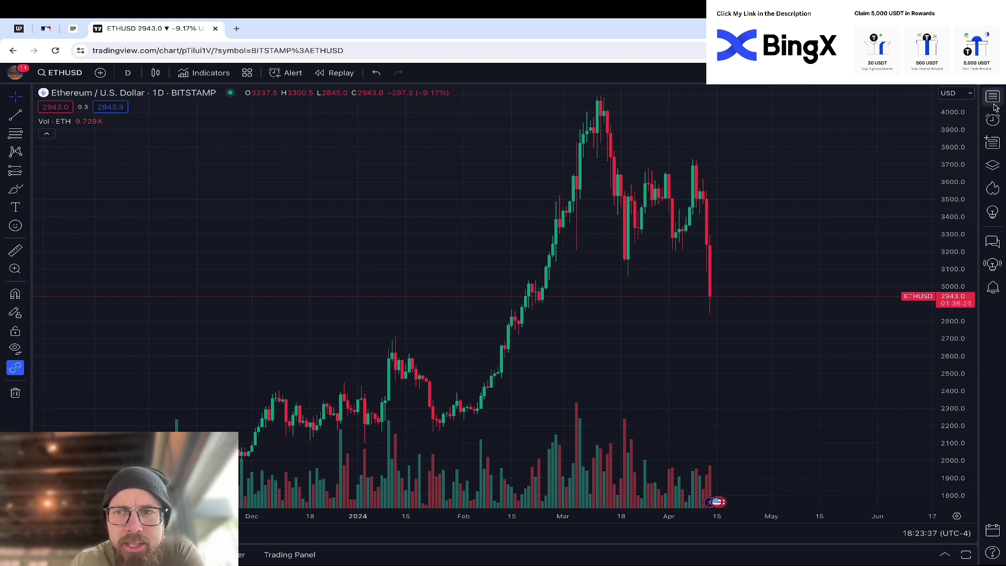
pyautogui.moveTo(960, 119); pyautogui.dragTo(961, 173)
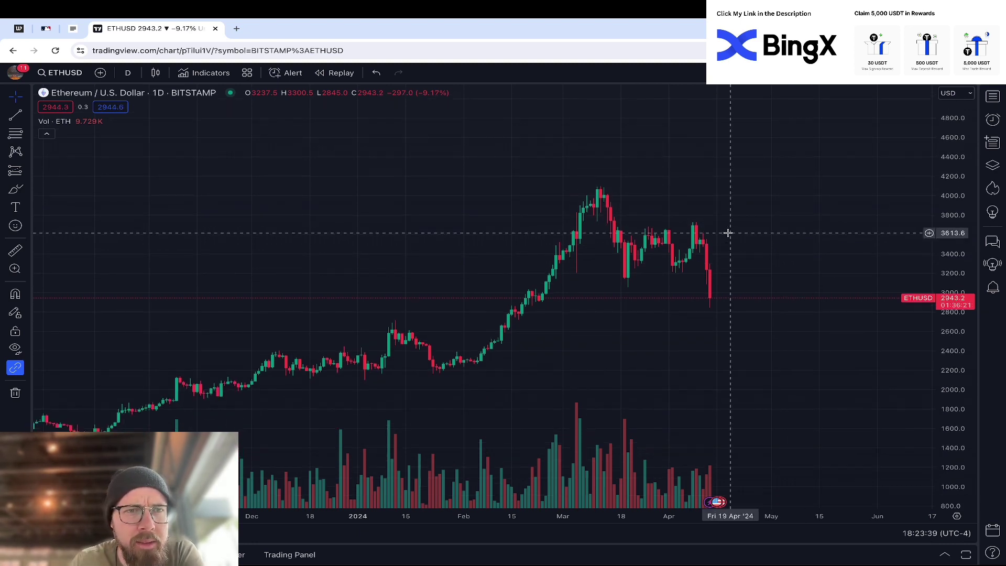
pyautogui.scroll(-3, 725, 226)
pyautogui.scroll(-5, 749, 223)
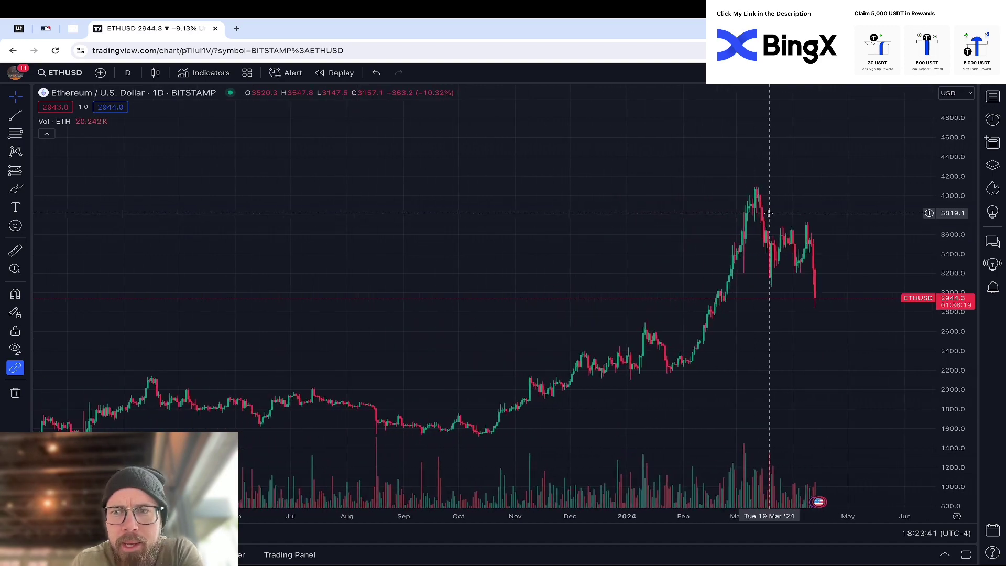
pyautogui.scroll(-5, 668, 246)
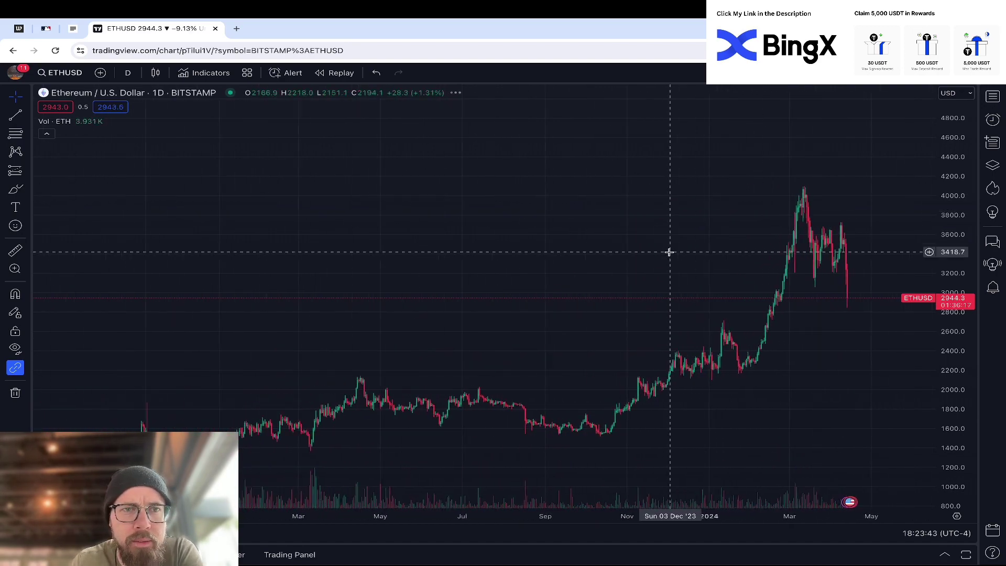
pyautogui.scroll(-5, 852, 180)
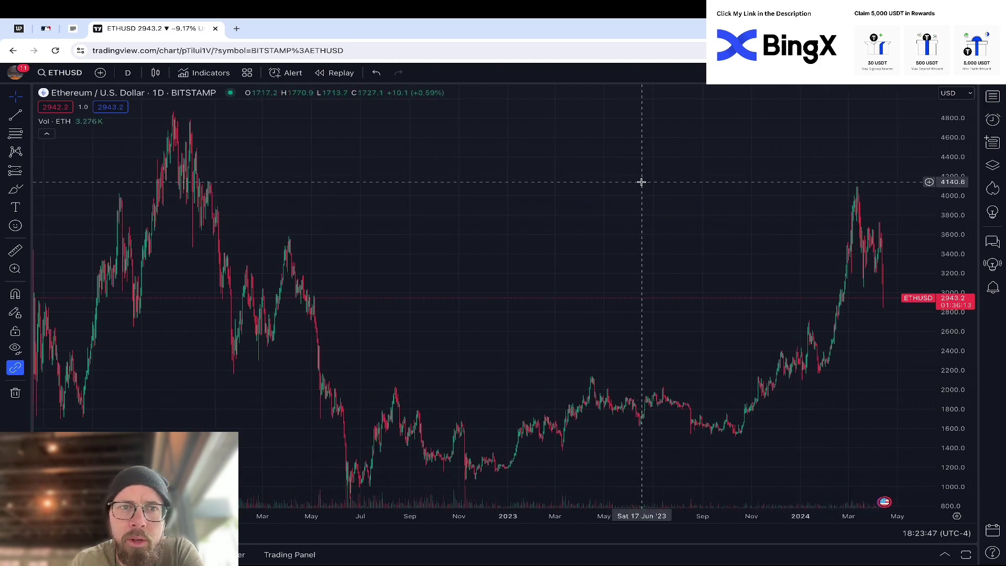
pyautogui.scroll(-3, 598, 259)
pyautogui.scroll(-2, 597, 258)
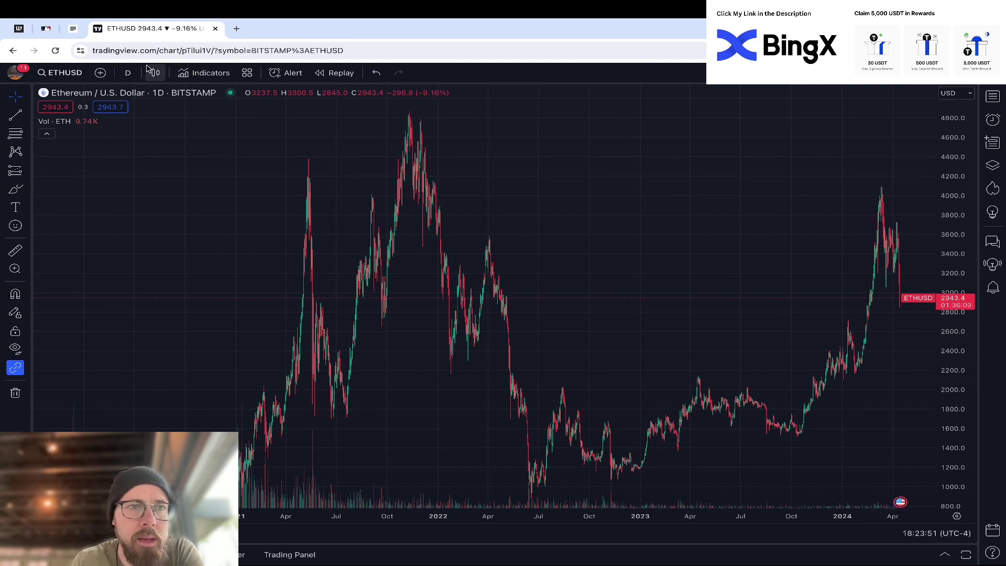
# Step: Switch the chart to the 1-week interval and rescale it to fit the full ETH price history
pyautogui.click(128, 72)
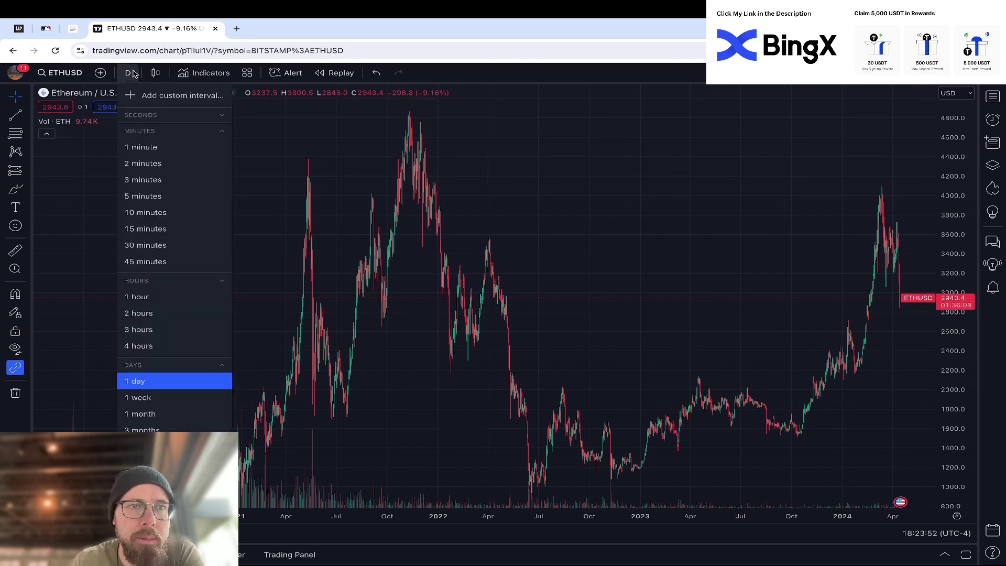
pyautogui.click(157, 397)
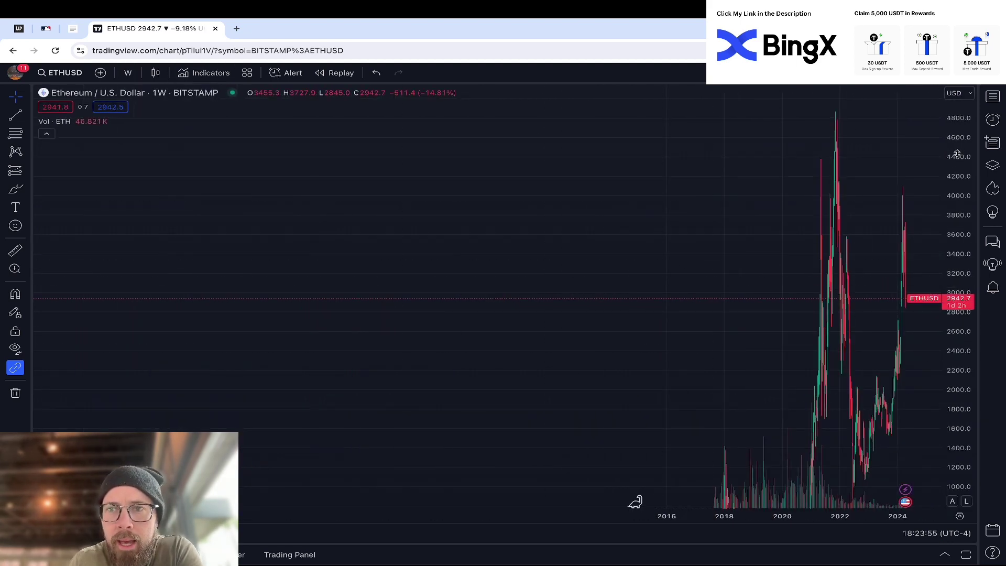
pyautogui.moveTo(950, 130); pyautogui.dragTo(902, 281)
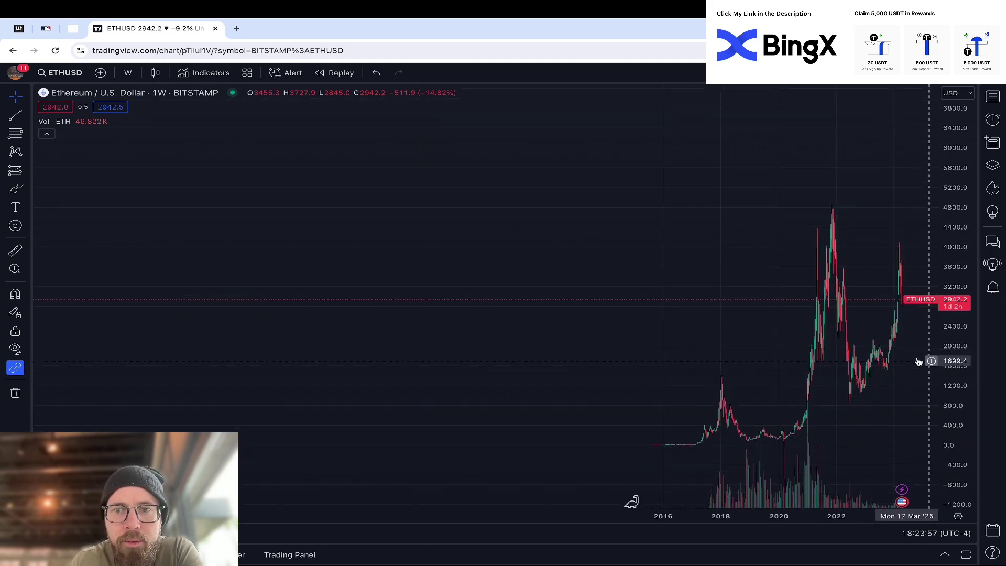
pyautogui.scroll(-4, 725, 292)
pyautogui.scroll(3, 716, 251)
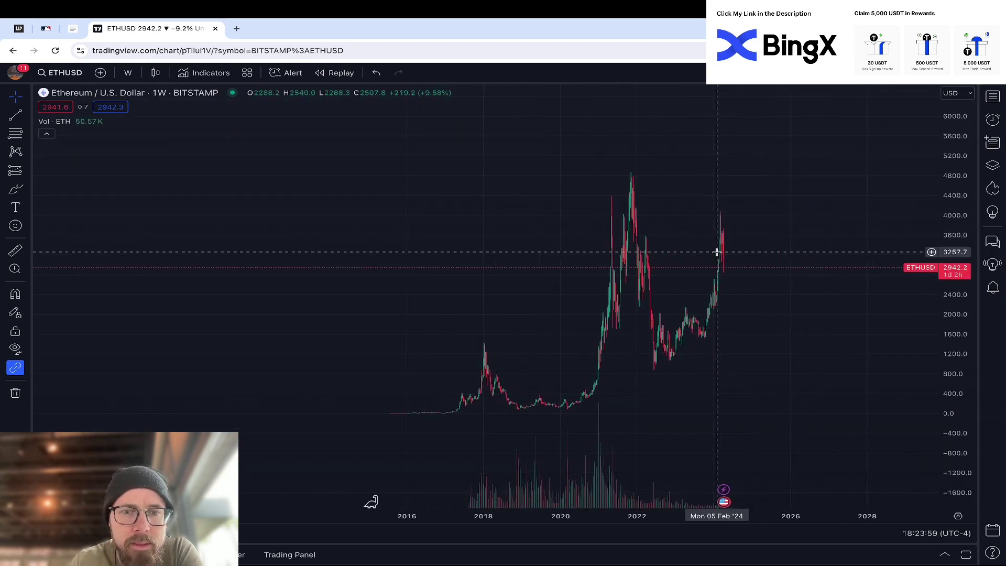
pyautogui.moveTo(721, 242); pyautogui.dragTo(480, 241)
# Step: Draw two horizontal lines, one at the early-2018 high at about 1431 and one at about 1720
pyautogui.click(23, 116)
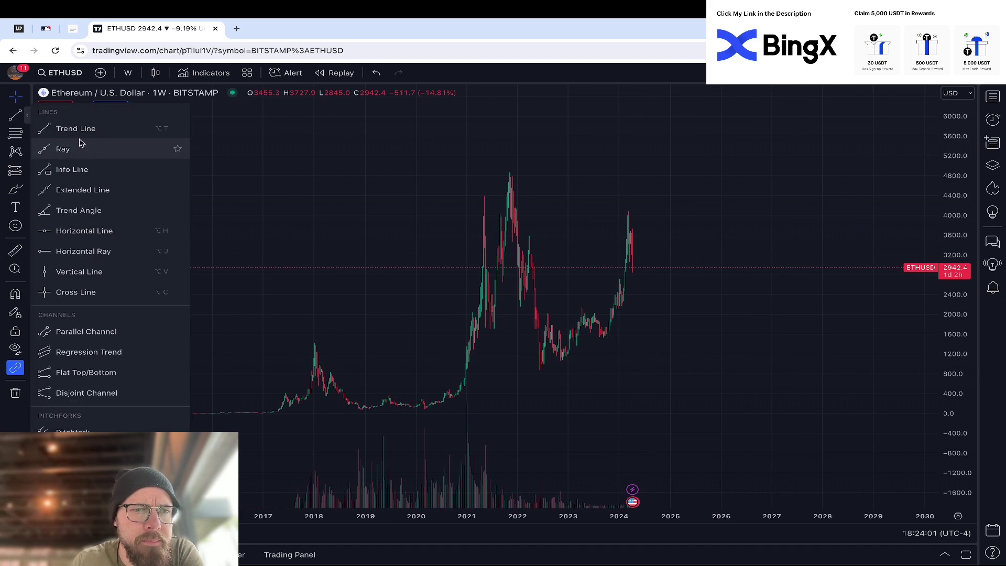
pyautogui.click(84, 231)
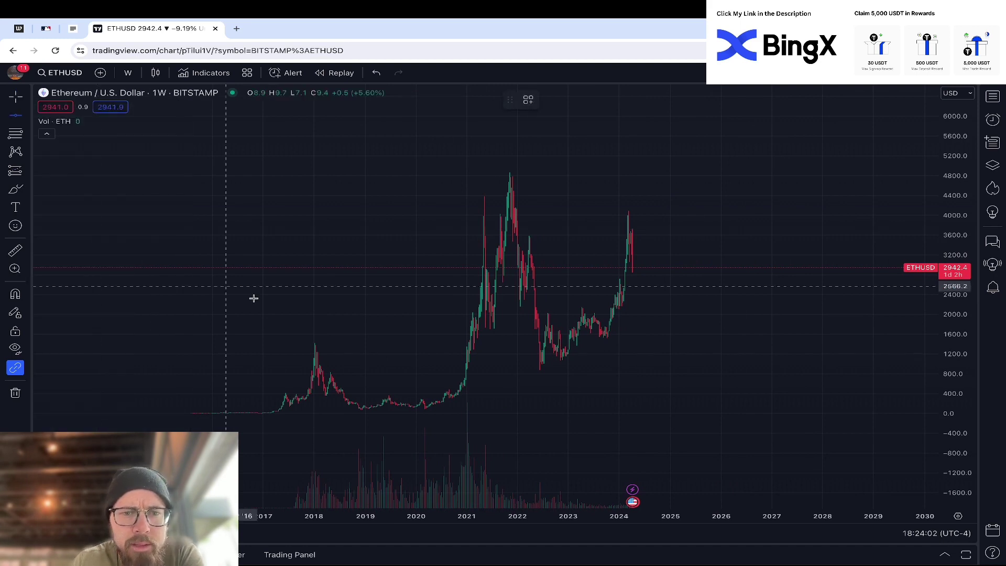
pyautogui.click(364, 343)
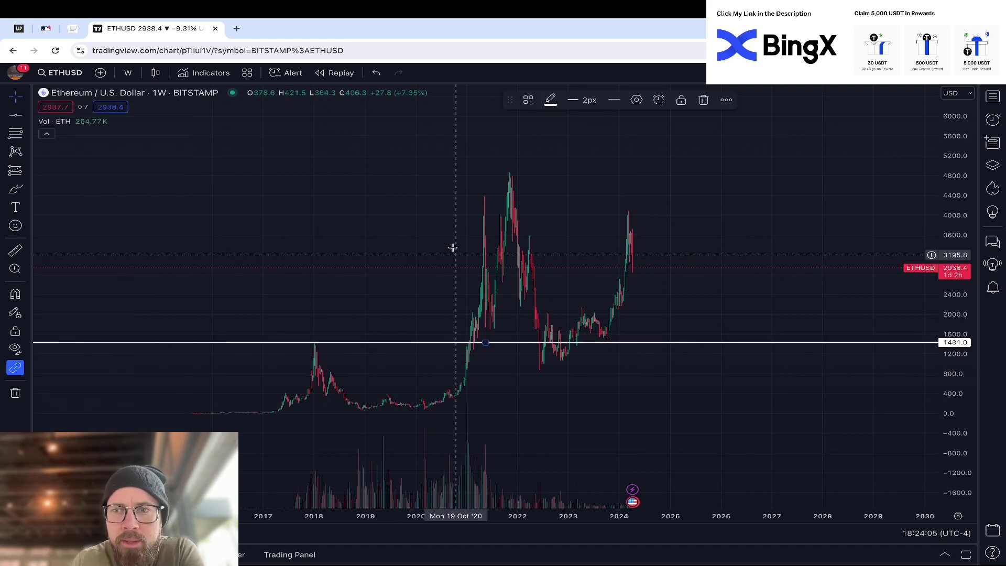
pyautogui.click(16, 115)
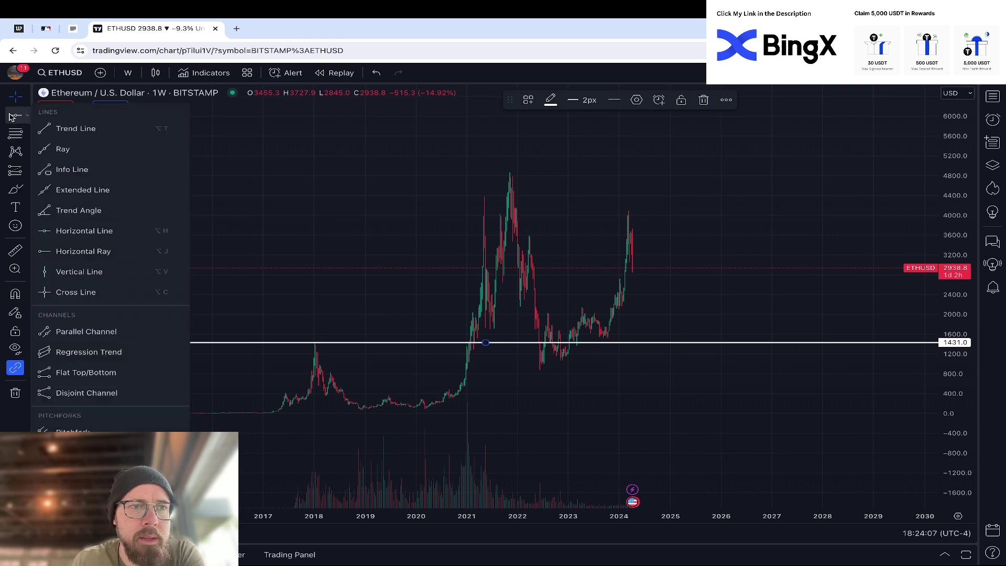
pyautogui.click(105, 239)
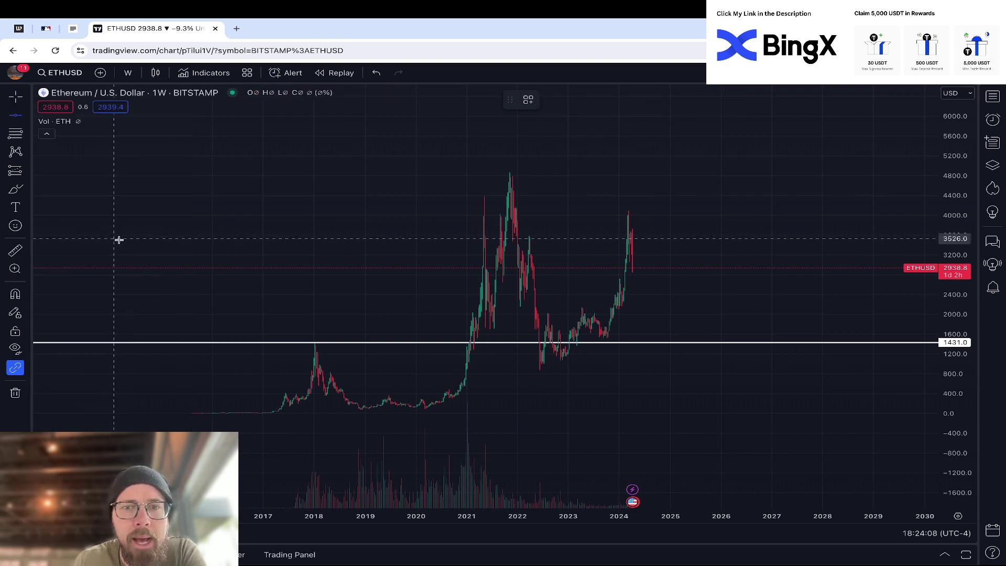
pyautogui.click(620, 329)
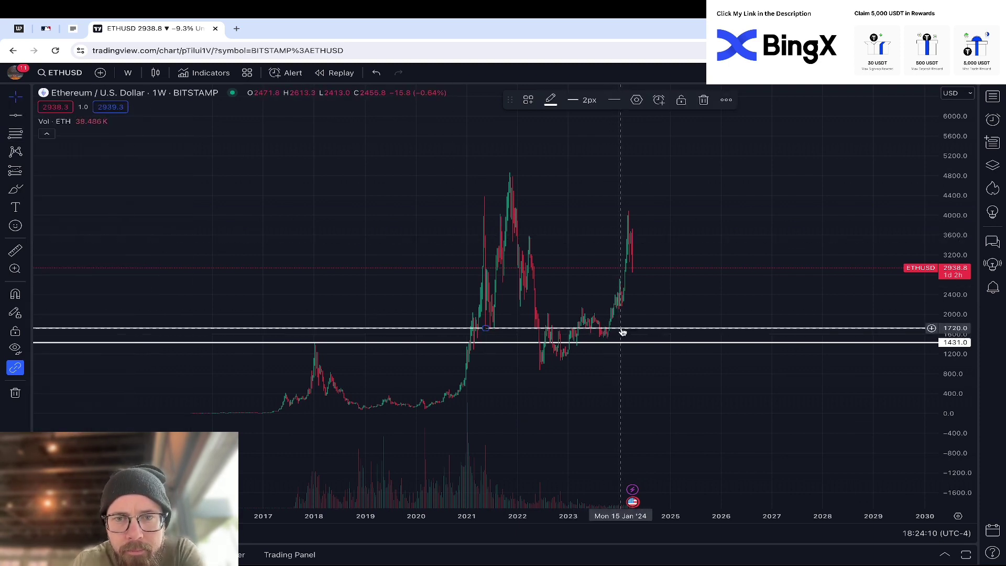
# Step: Add two more horizontal lines above the existing ones, at about 2029.6 and about 2308.2
pyautogui.click(16, 115)
pyautogui.click(108, 230)
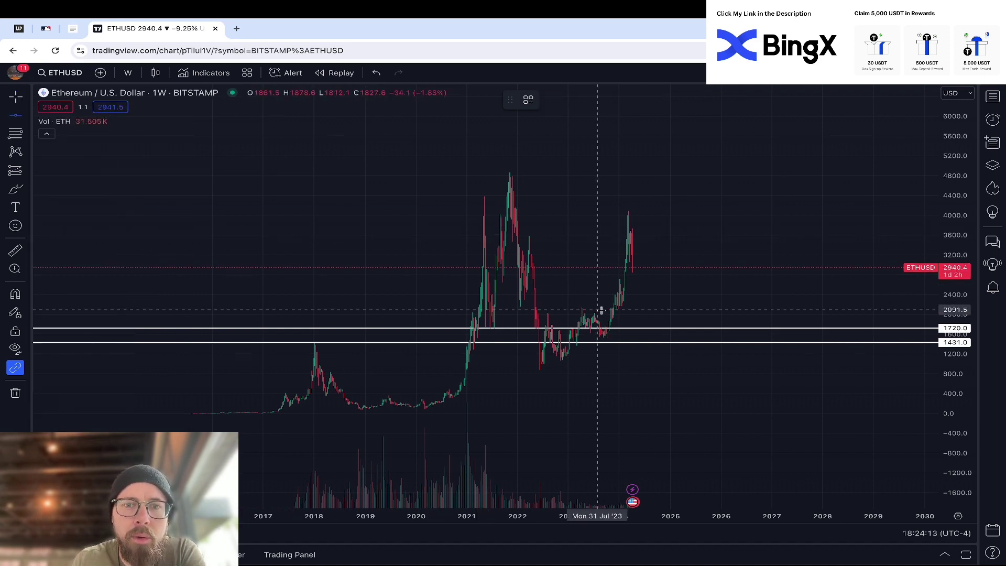
pyautogui.click(629, 313)
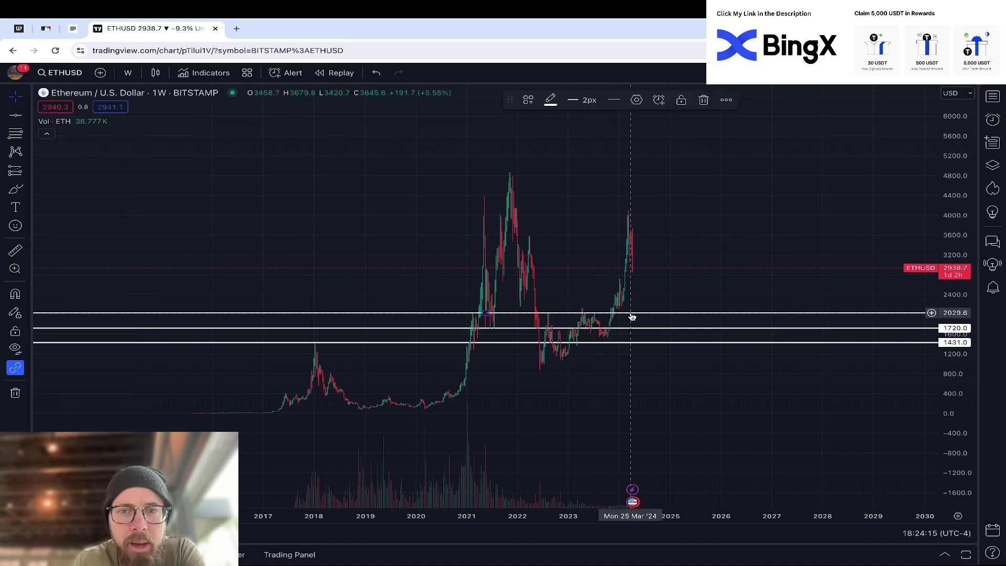
pyautogui.press('Escape')
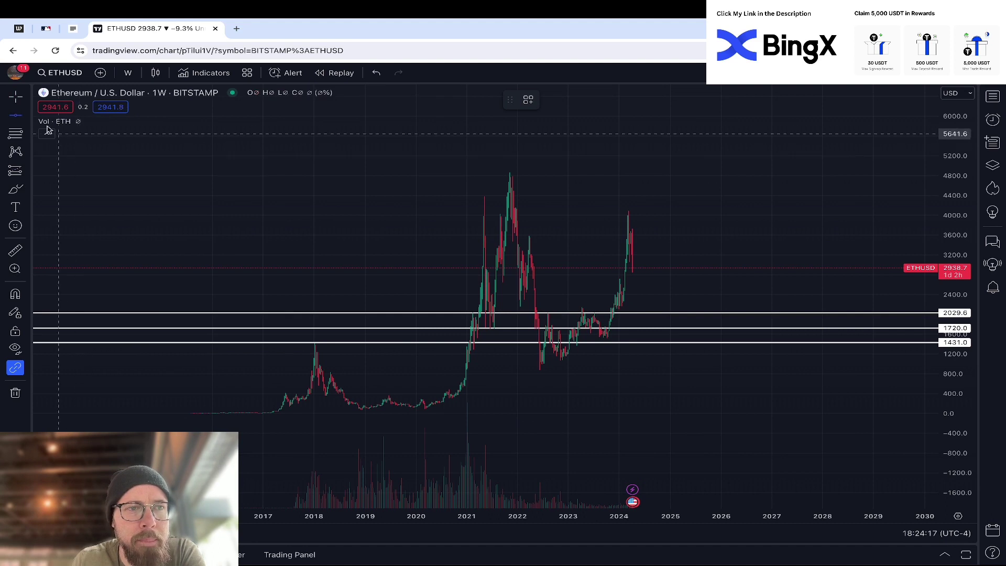
pyautogui.click(13, 111)
pyautogui.click(103, 231)
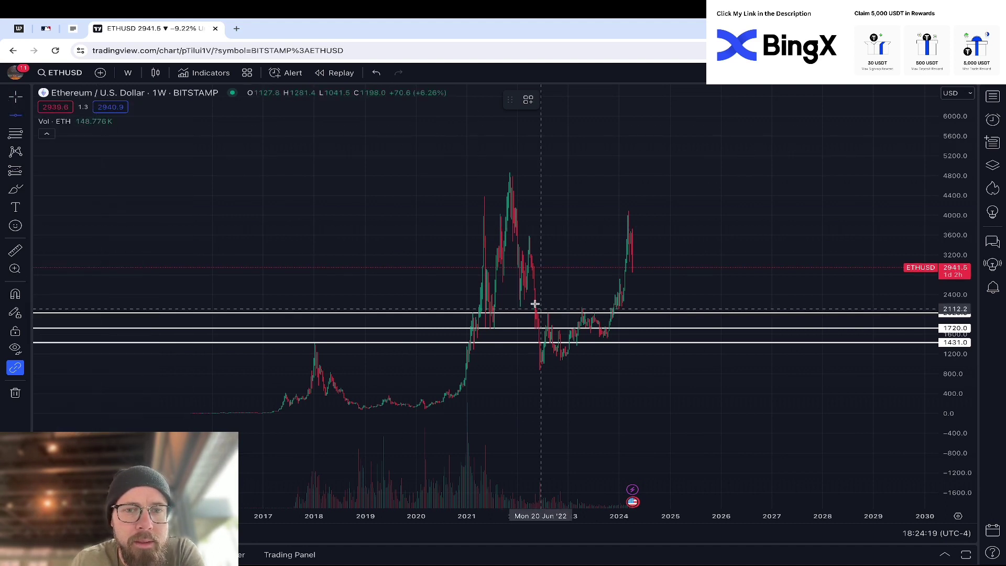
pyautogui.click(665, 298)
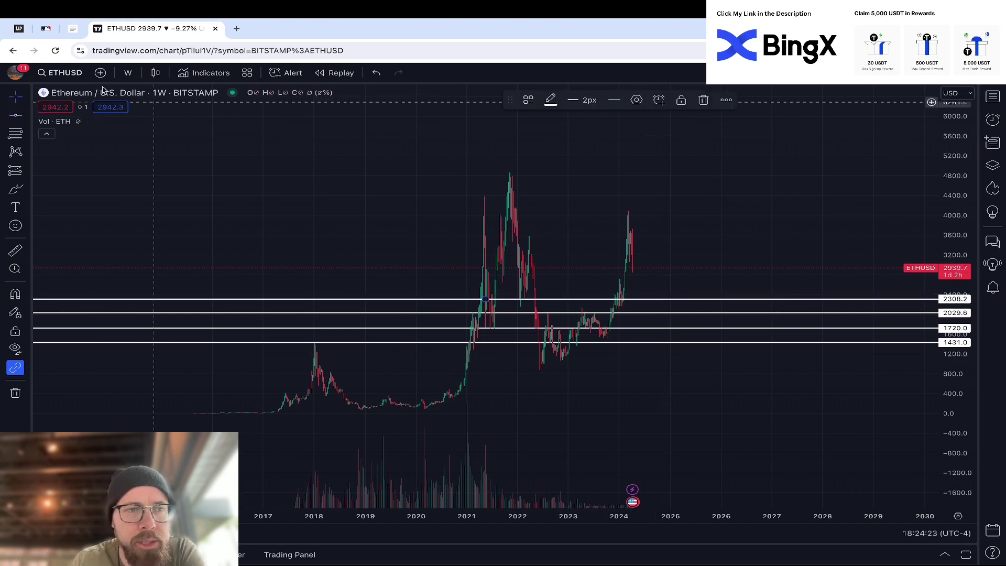
# Step: Draw a fifth horizontal line just below the current price, at about 2659.1
pyautogui.click(25, 114)
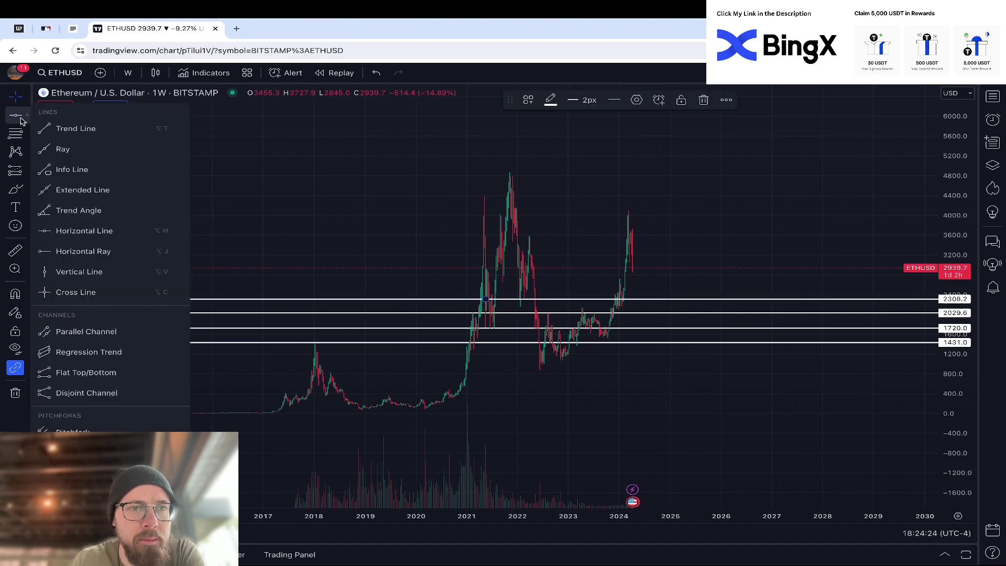
pyautogui.click(103, 233)
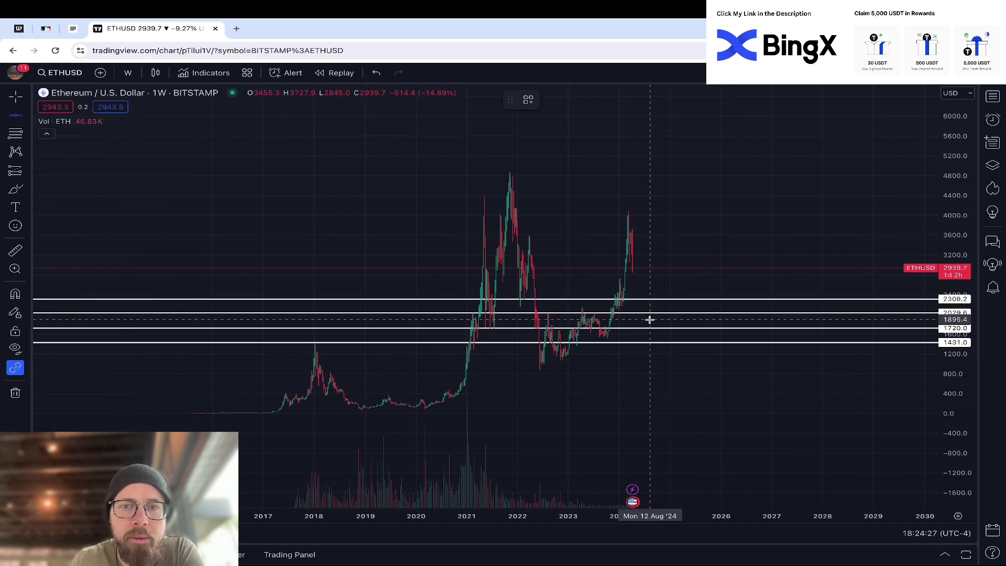
pyautogui.click(693, 281)
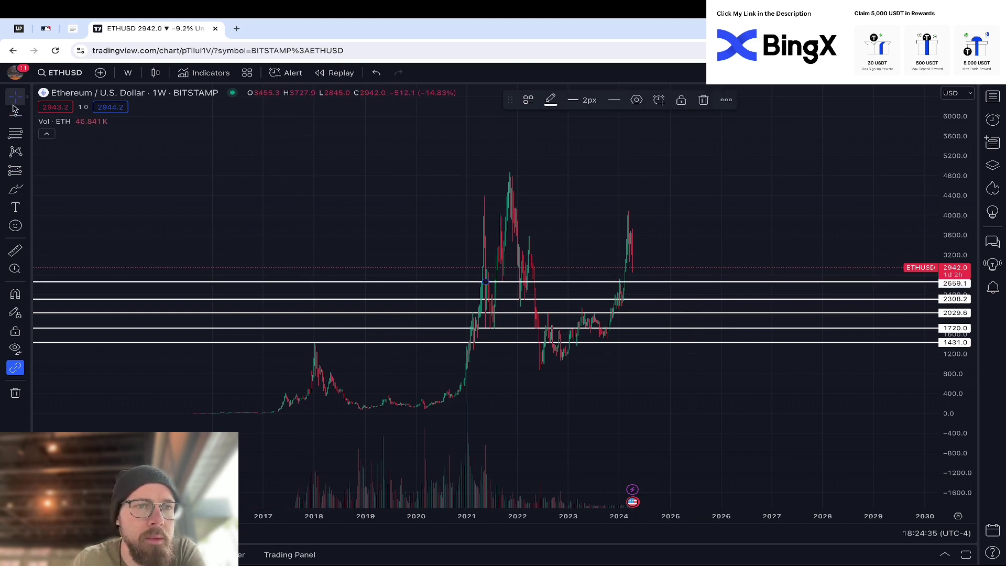
pyautogui.click(27, 114)
pyautogui.click(157, 226)
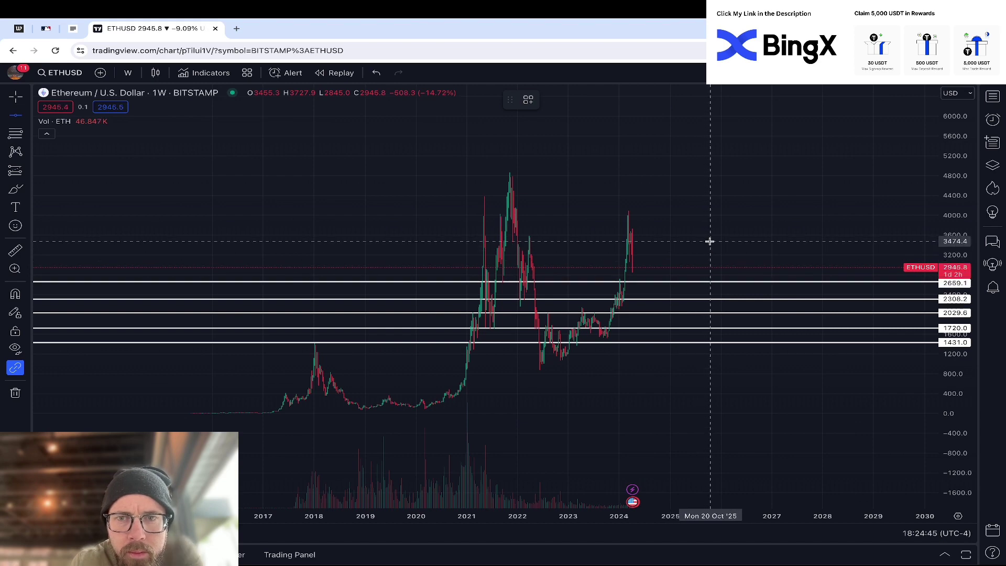
pyautogui.scroll(5, 712, 239)
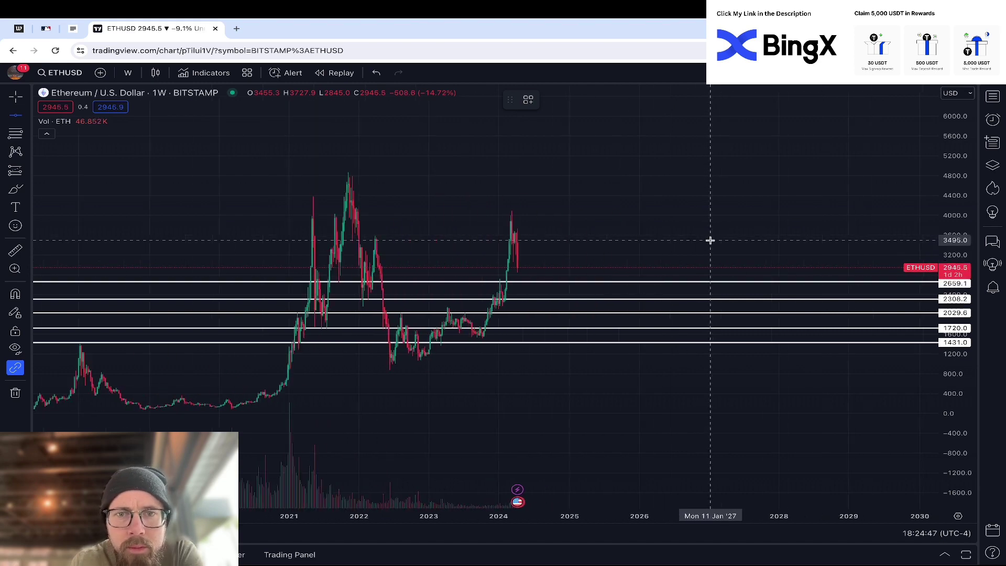
pyautogui.click(14, 99)
# Step: Switch the chart back to the 1-day interval with the price history since 2021 in view
pyautogui.click(128, 72)
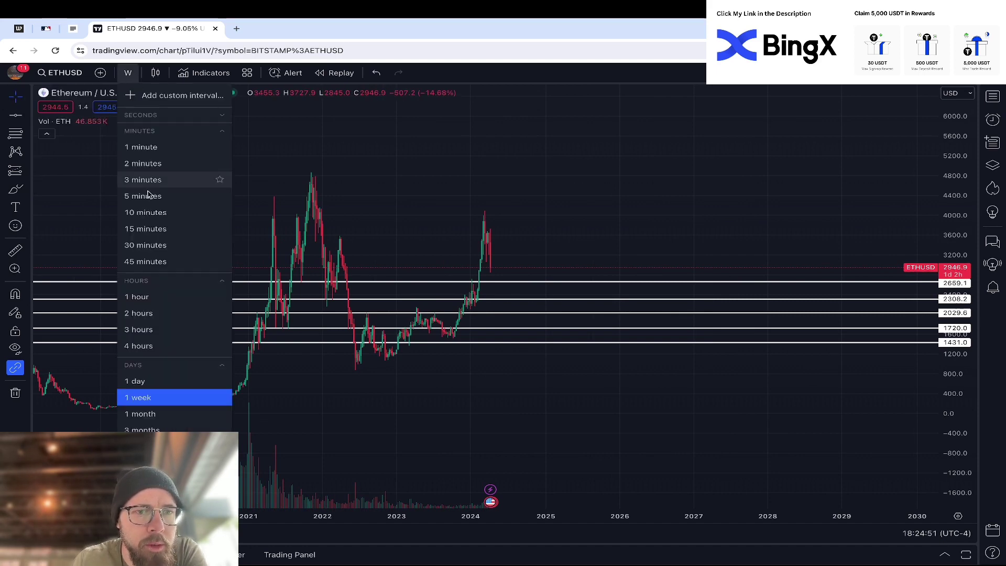
pyautogui.click(160, 380)
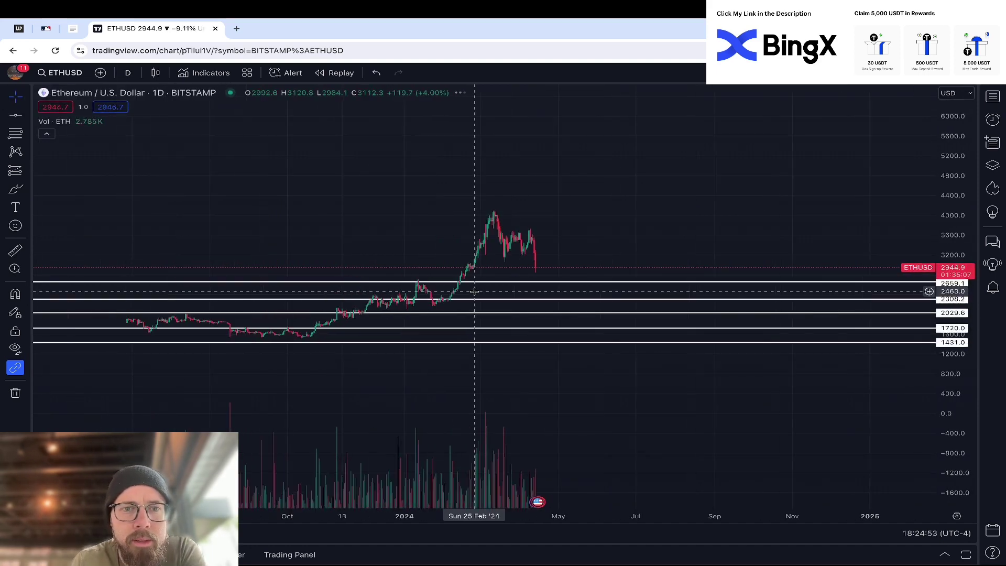
pyautogui.scroll(-10, 474, 291)
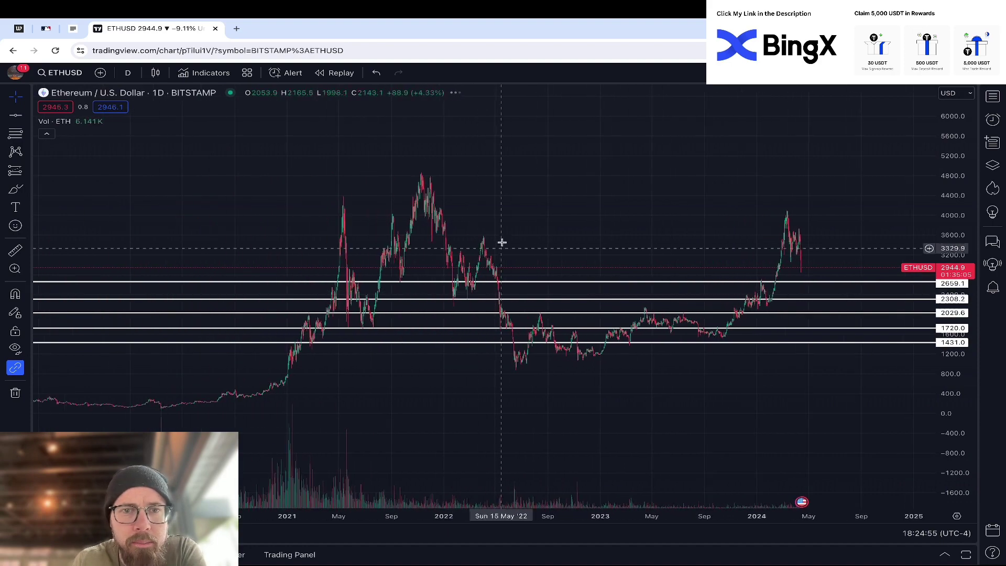
# Step: Examine how the daily price action from 2021 to April 2024 relates to the five horizontal levels
pyautogui.scroll(1, 820, 271)
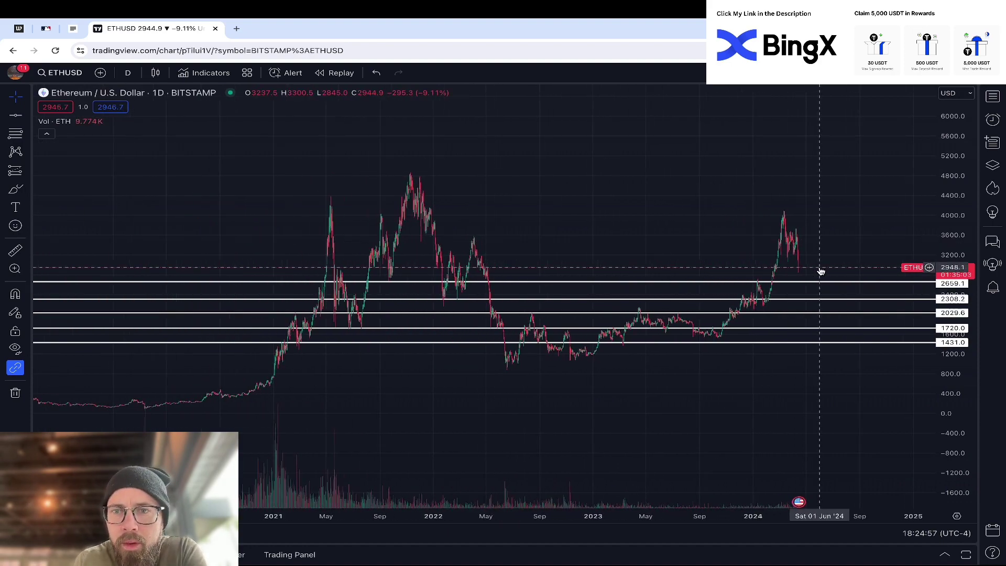
pyautogui.scroll(5, 821, 271)
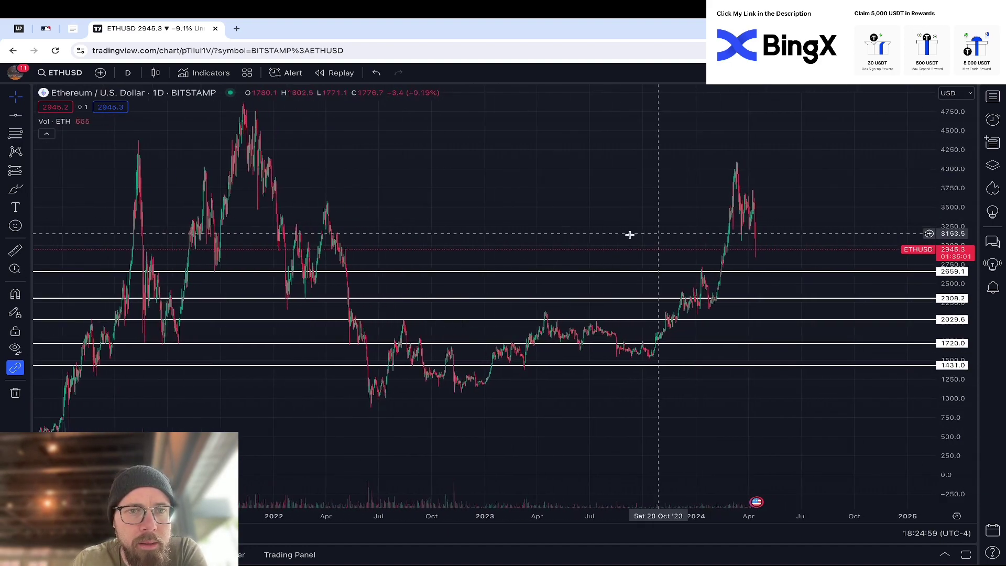
pyautogui.scroll(3, 629, 234)
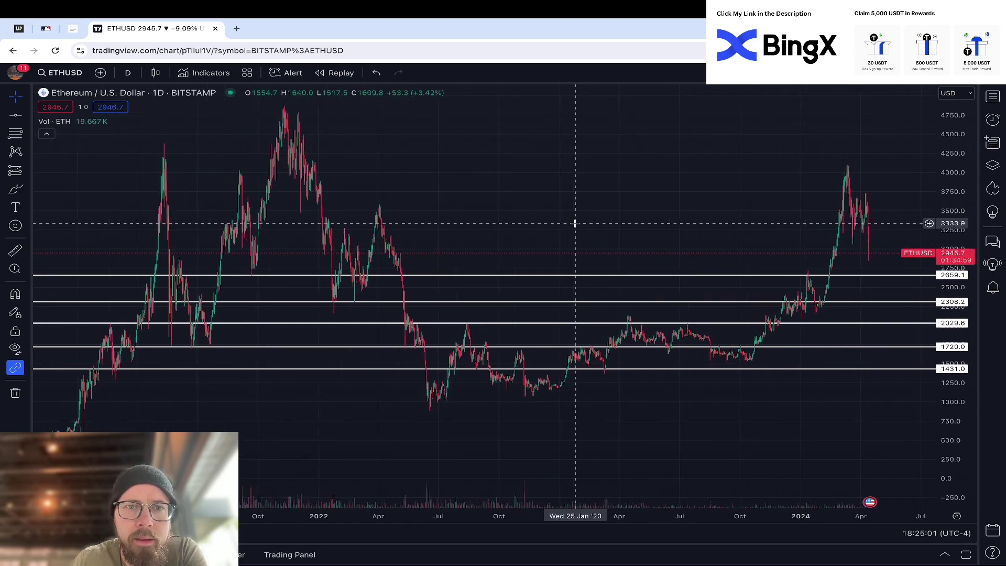
pyautogui.scroll(2, 574, 223)
pyautogui.scroll(-2, 576, 222)
pyautogui.hscroll(-1, 587, 222)
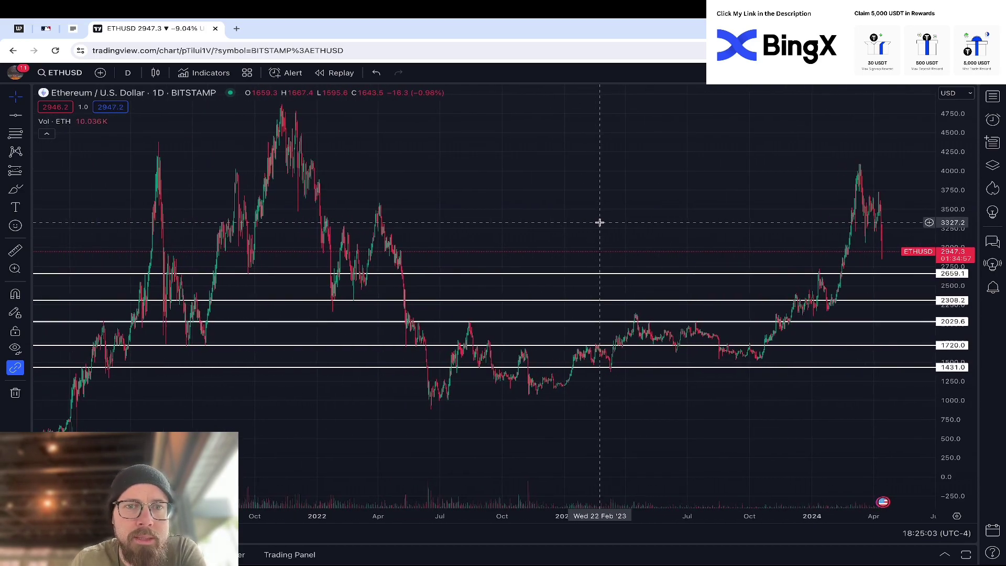
pyautogui.hscroll(10, 599, 222)
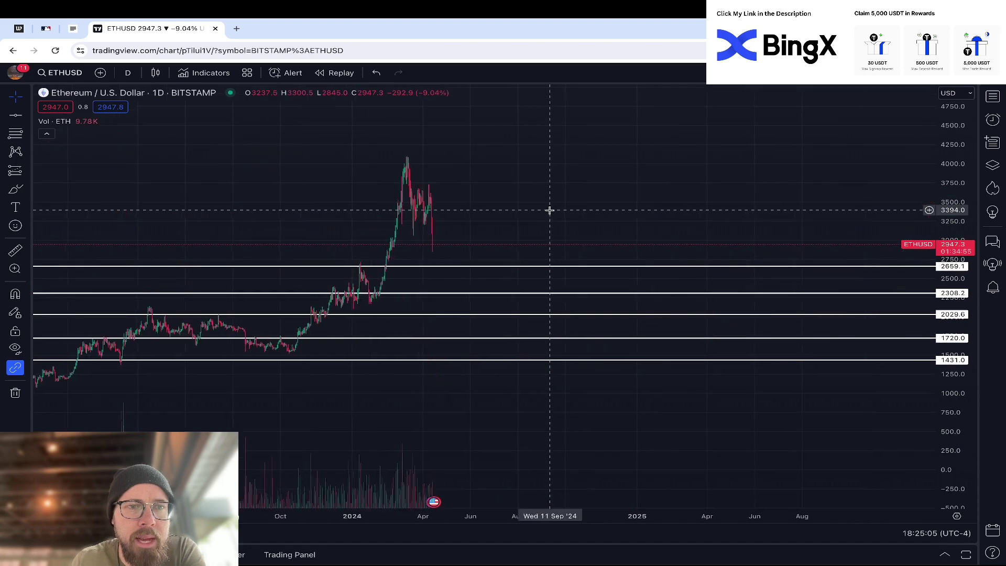
pyautogui.hscroll(-4, 595, 231)
pyautogui.hscroll(4, 594, 234)
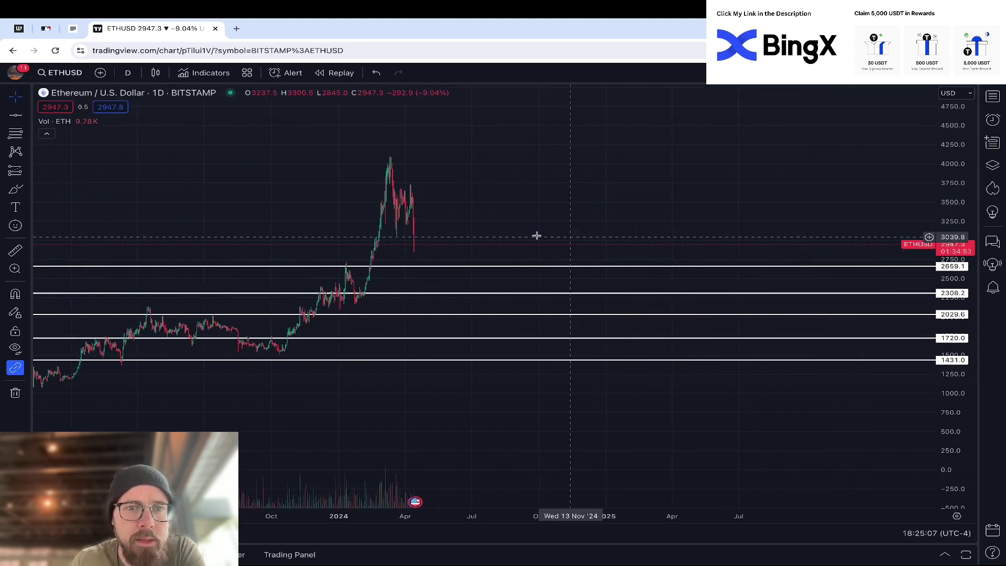
# Step: Examine the recent daily price drop against the nearest horizontal levels at 2659.1, 2308.2 and 2029.6
pyautogui.hscroll(-3, 536, 235)
pyautogui.scroll(2, 555, 224)
pyautogui.hscroll(4, 601, 220)
pyautogui.hscroll(-4, 440, 216)
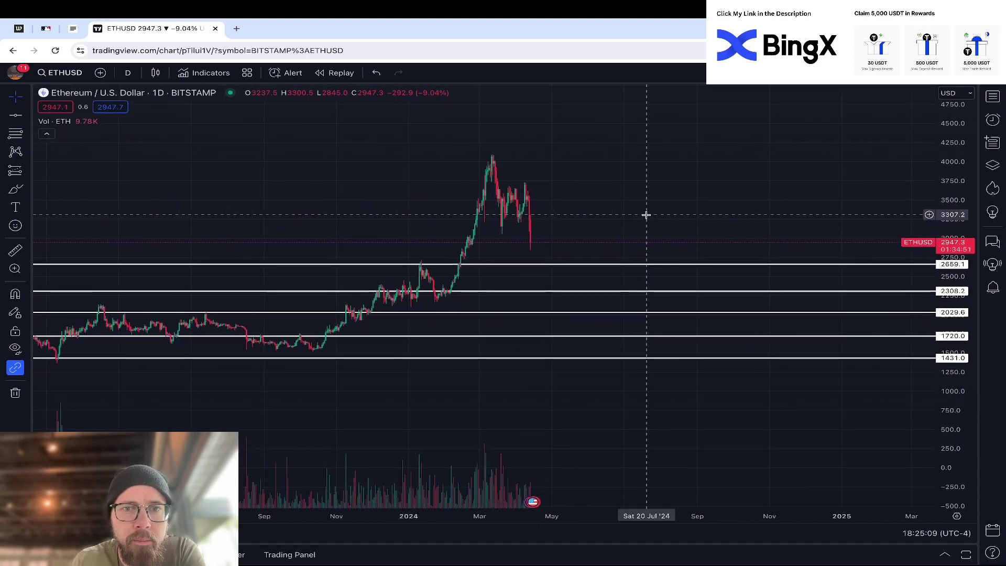
pyautogui.hscroll(5, 644, 217)
pyautogui.scroll(2, 952, 346)
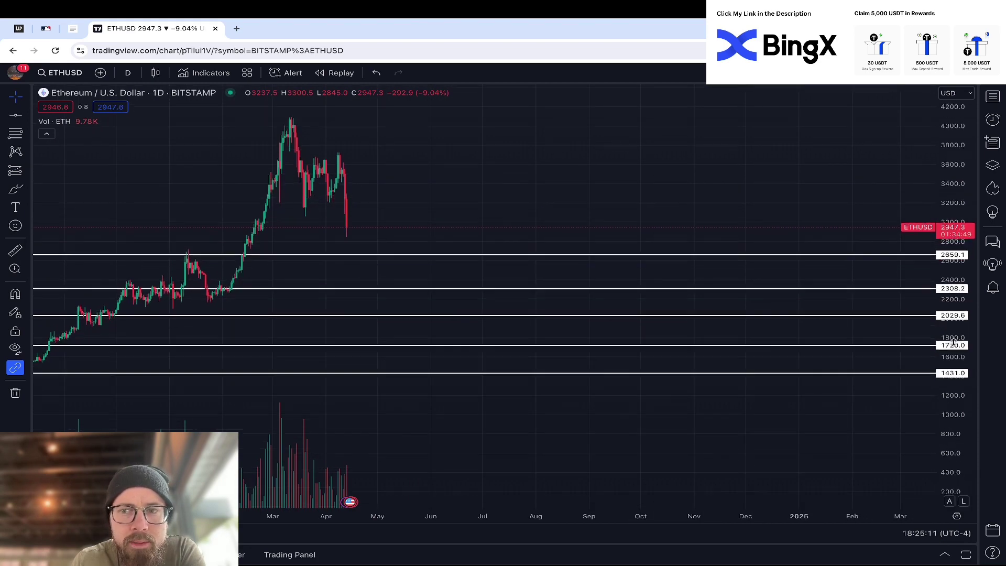
pyautogui.scroll(2, 952, 341)
pyautogui.hscroll(-3, 506, 131)
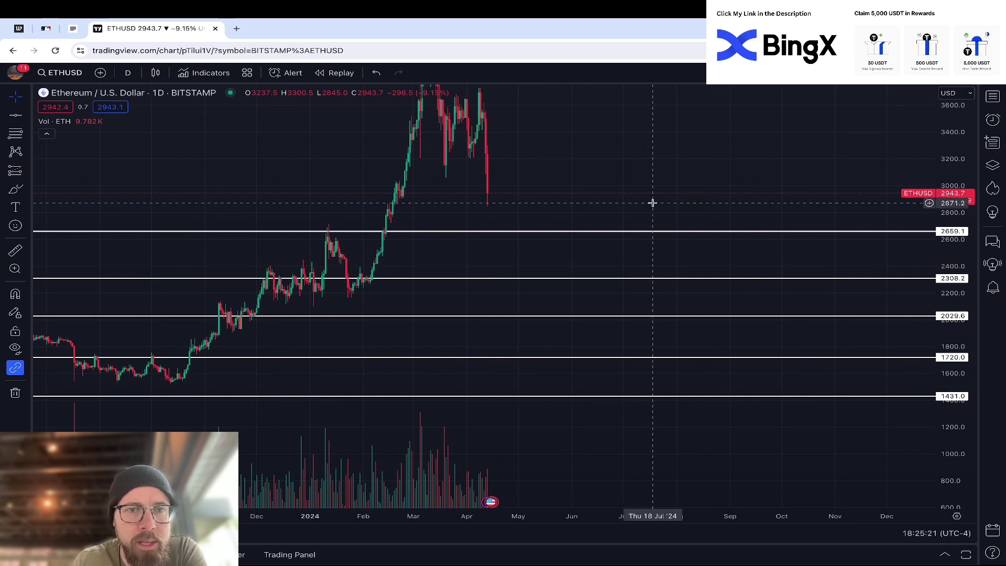
# Step: Search the indicators for "vpvr" and add Fr3d0's Volume Profile Visible Range and Volume Profile Visible Range For All Accounts
pyautogui.click(224, 77)
pyautogui.write('vpvr')
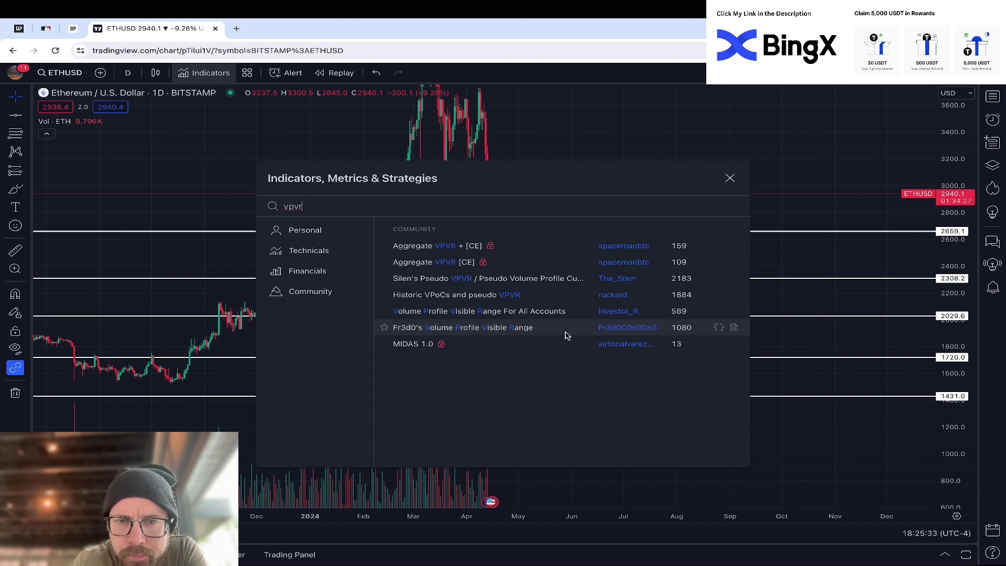
pyautogui.hotkey('ctrl', 'a')
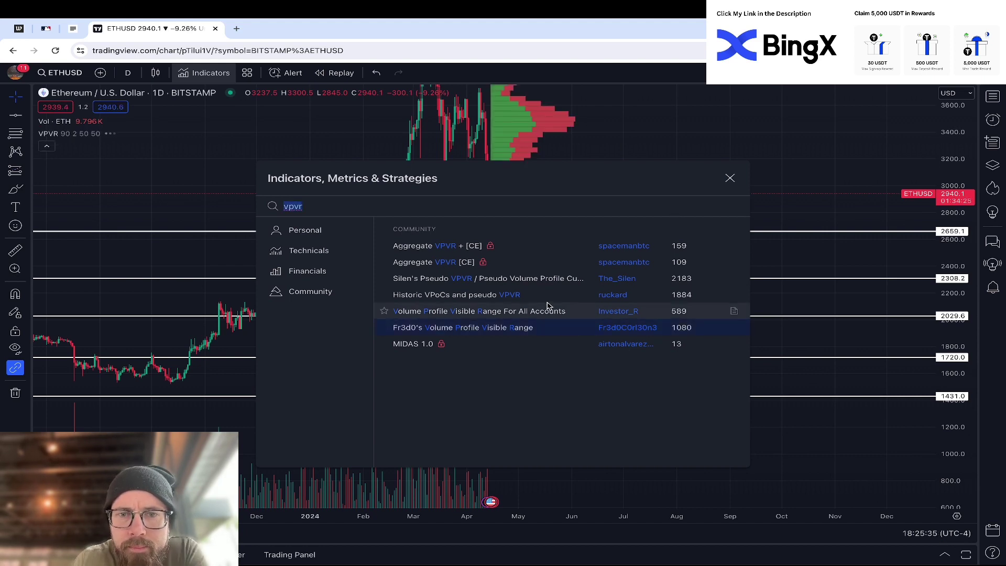
pyautogui.click(544, 313)
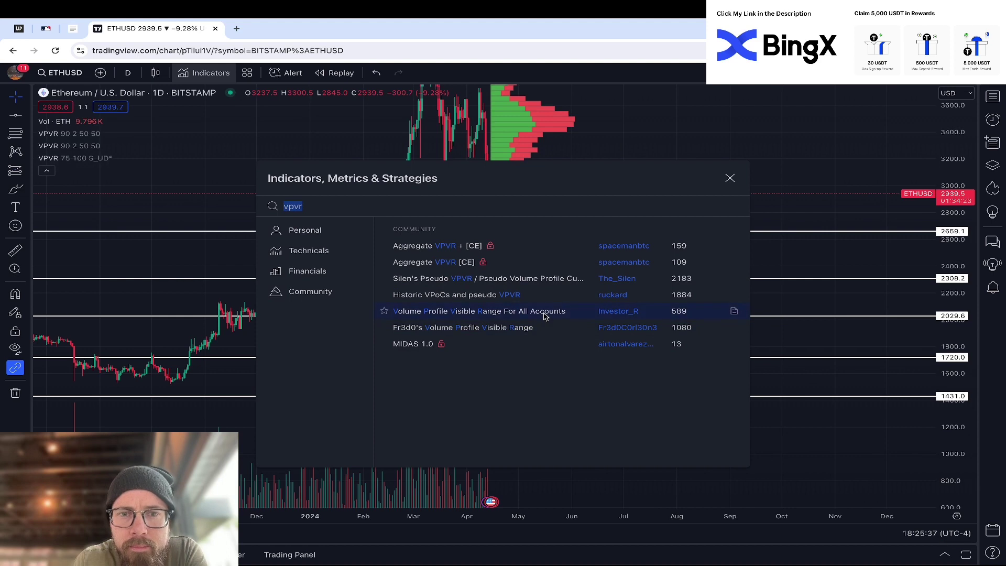
pyautogui.click(729, 180)
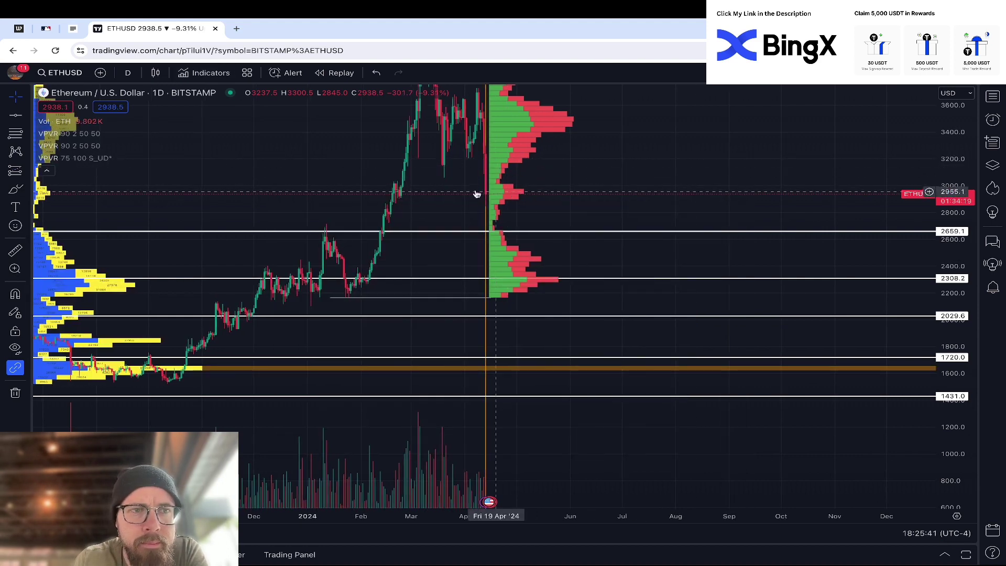
# Step: Remove Volume Profile Visible Range For All Accounts and the duplicate VPVR, and view the remaining profile against the multi-year price history
pyautogui.moveTo(87, 150)
pyautogui.click(153, 158)
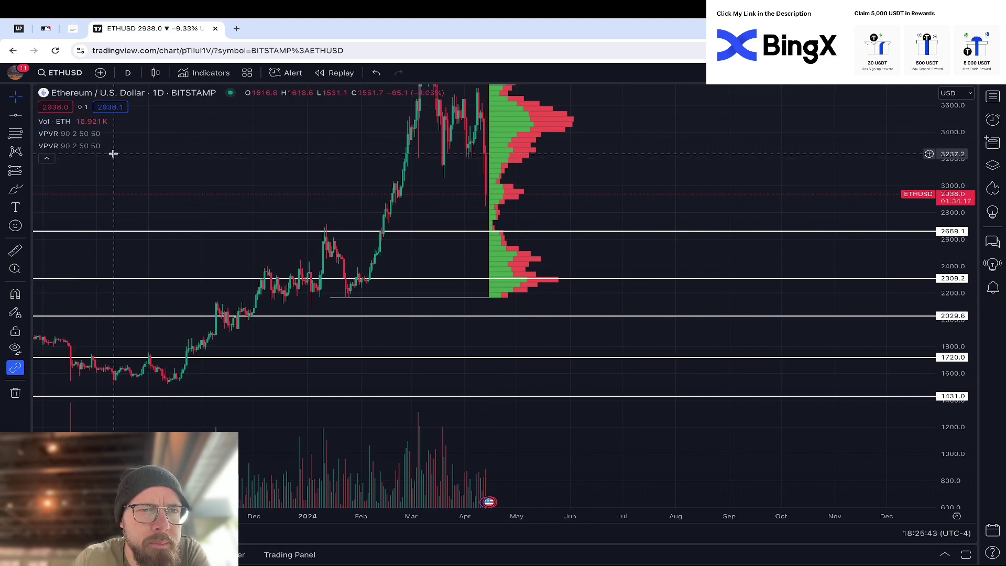
pyautogui.scroll(-10, 260, 159)
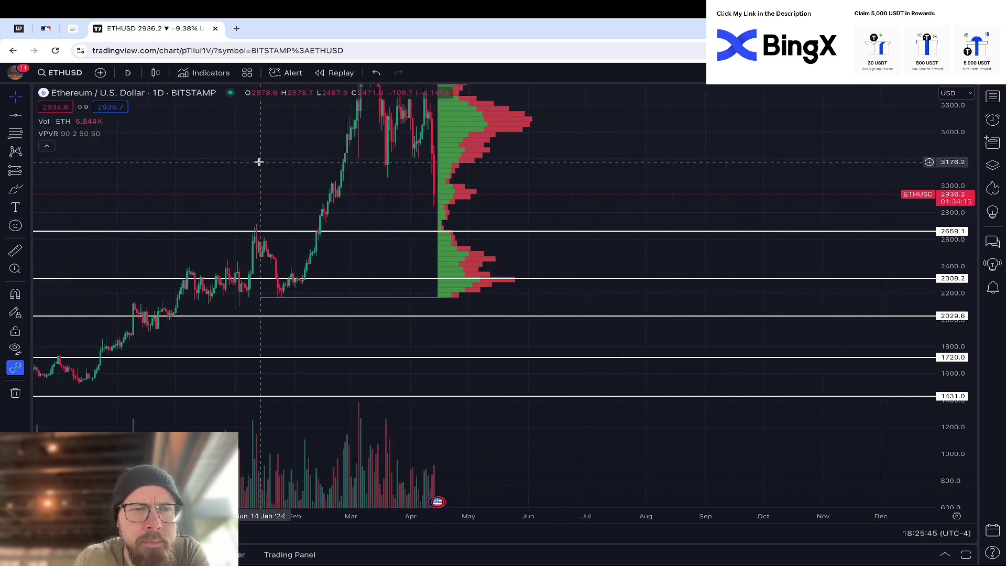
pyautogui.moveTo(937, 146); pyautogui.dragTo(940, 246)
pyautogui.scroll(-5, 623, 209)
pyautogui.scroll(-5, 664, 208)
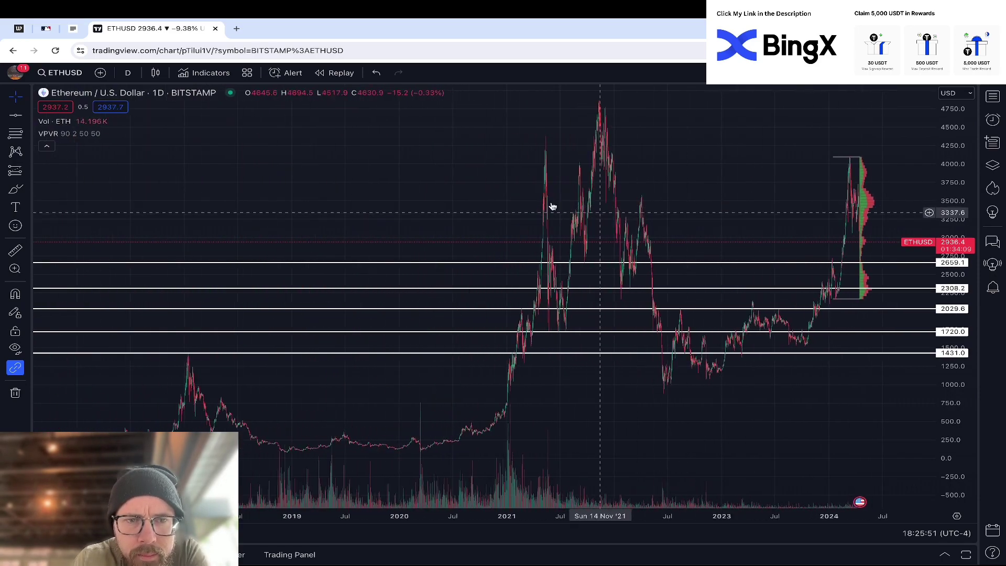
pyautogui.moveTo(550, 206)
pyautogui.mouseDown()
pyautogui.moveTo(536, 172)
pyautogui.moveTo(438, 177)
pyautogui.mouseUp()
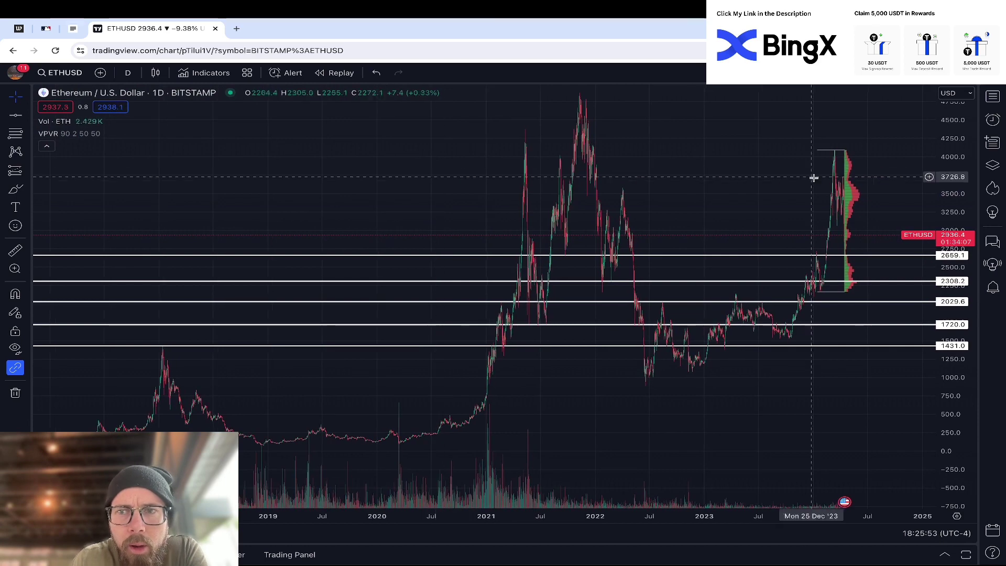
# Step: Remove the remaining VPVR indicator from the chart
pyautogui.click(26, 114)
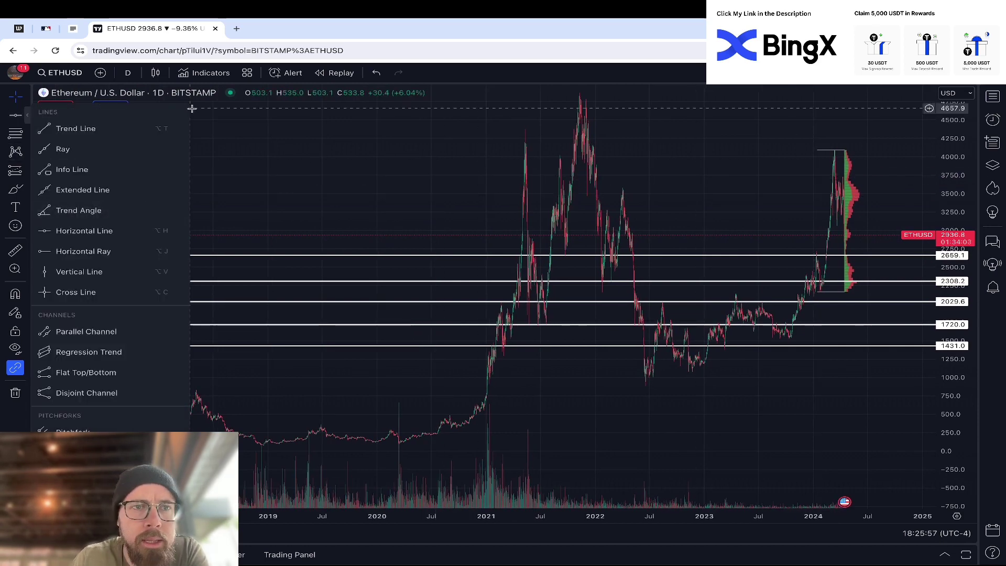
pyautogui.click(164, 123)
pyautogui.click(158, 133)
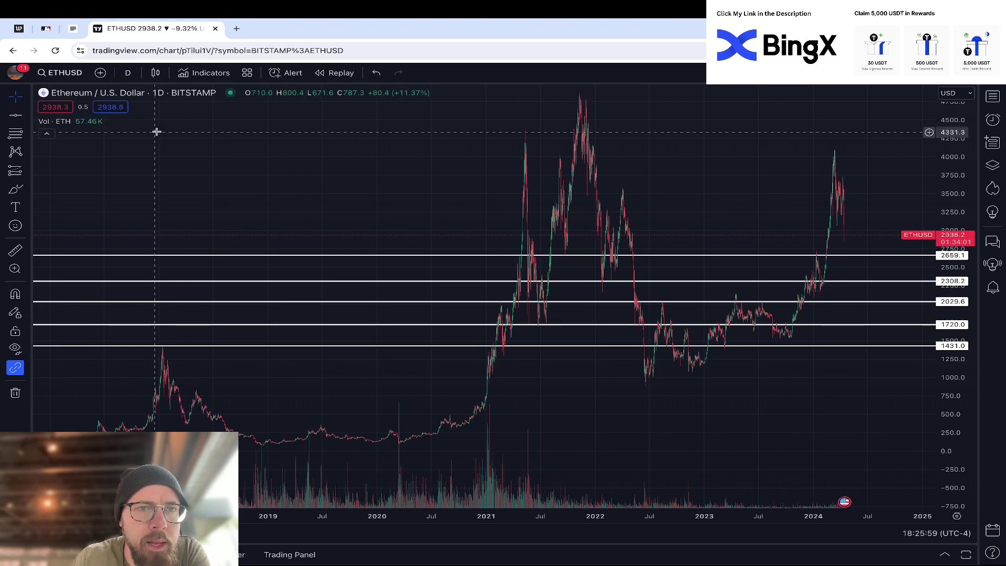
# Step: Search the indicators for "volume profile", add Visible Range Volume Profile and examine it against the price history since 2019
pyautogui.click(217, 74)
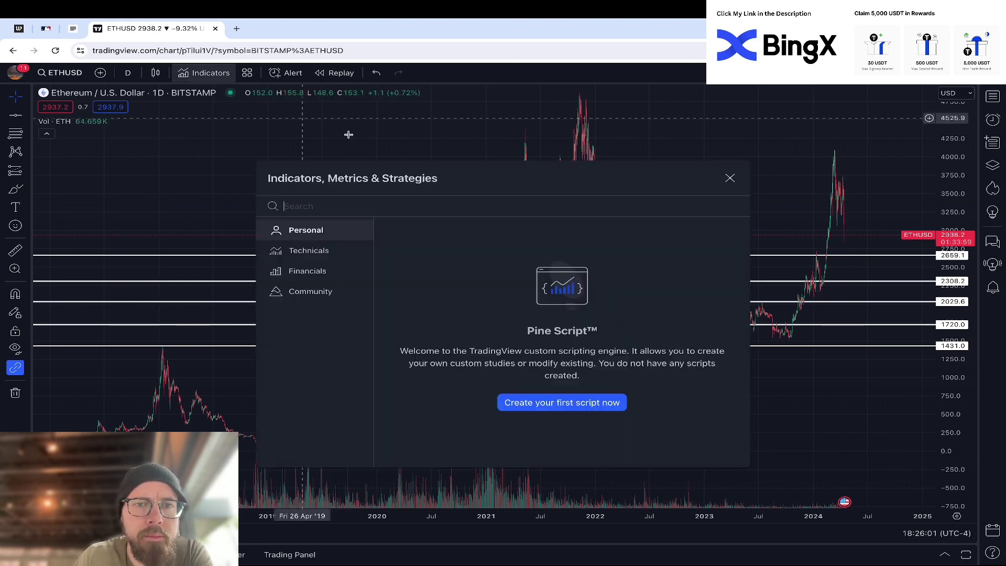
pyautogui.write('volume')
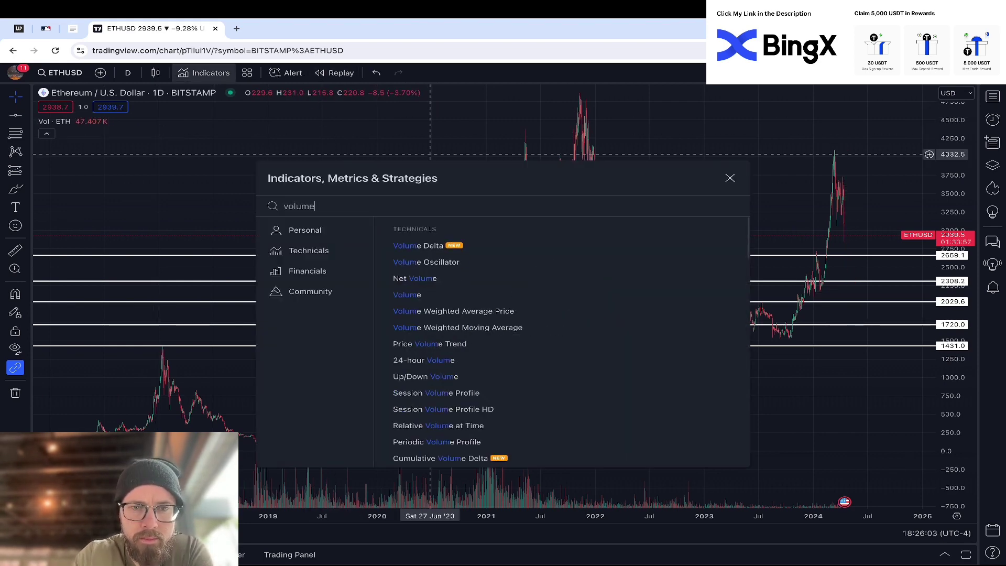
pyautogui.write(' profile')
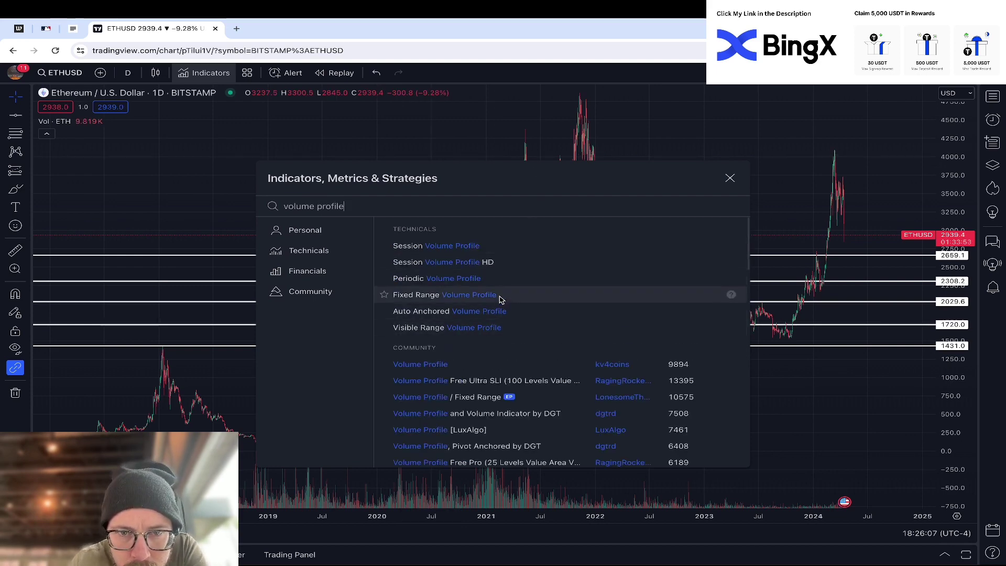
pyautogui.scroll(-1, 496, 309)
pyautogui.click(497, 319)
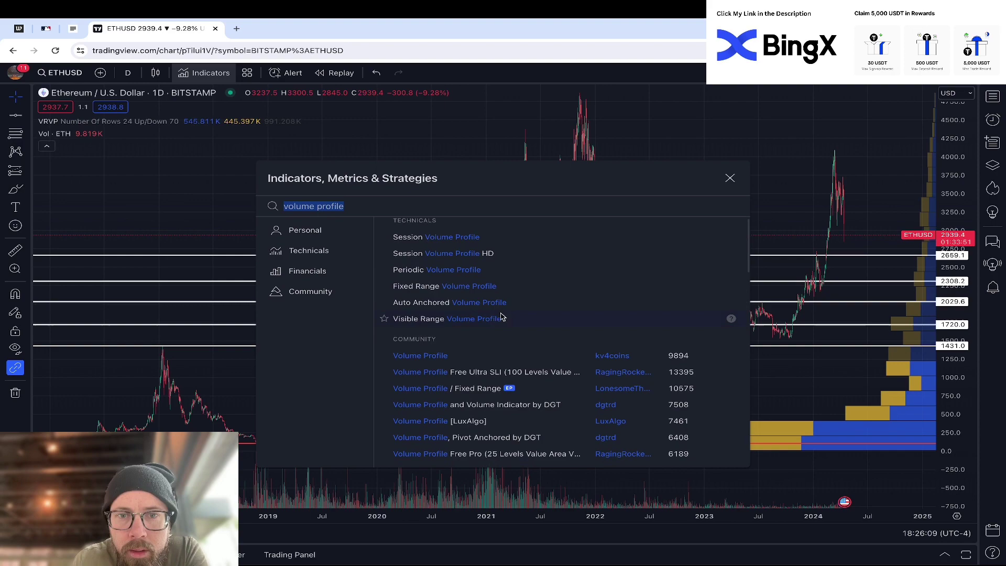
pyautogui.click(821, 177)
pyautogui.scroll(2, 777, 213)
pyautogui.scroll(-3, 777, 213)
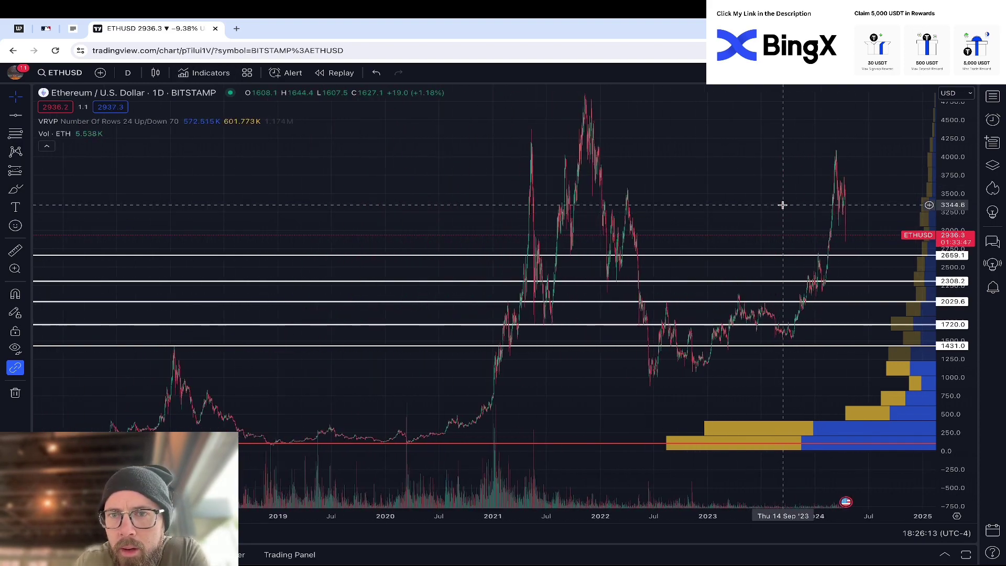
pyautogui.moveTo(783, 205); pyautogui.dragTo(710, 202)
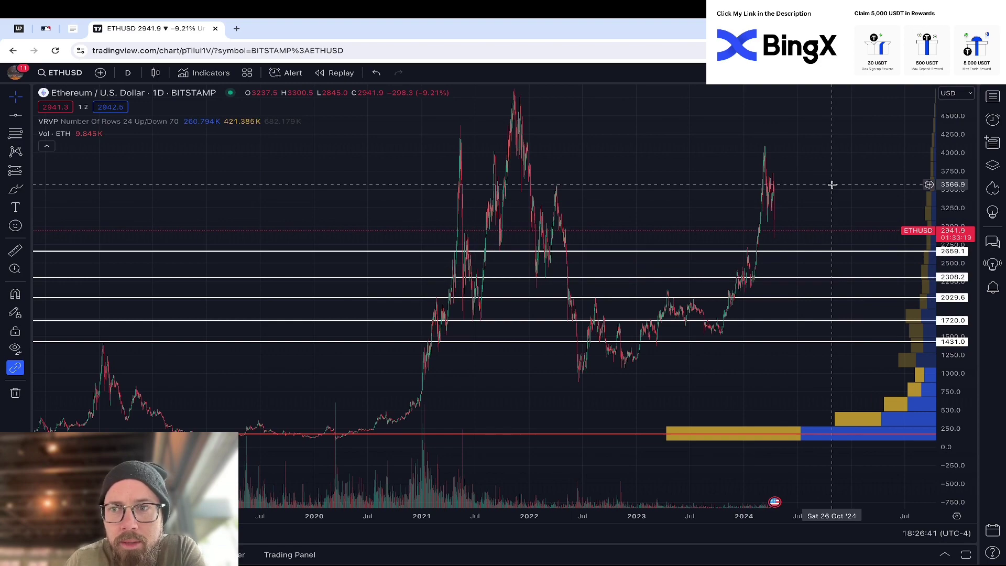
pyautogui.scroll(5, 832, 184)
pyautogui.scroll(-5, 832, 184)
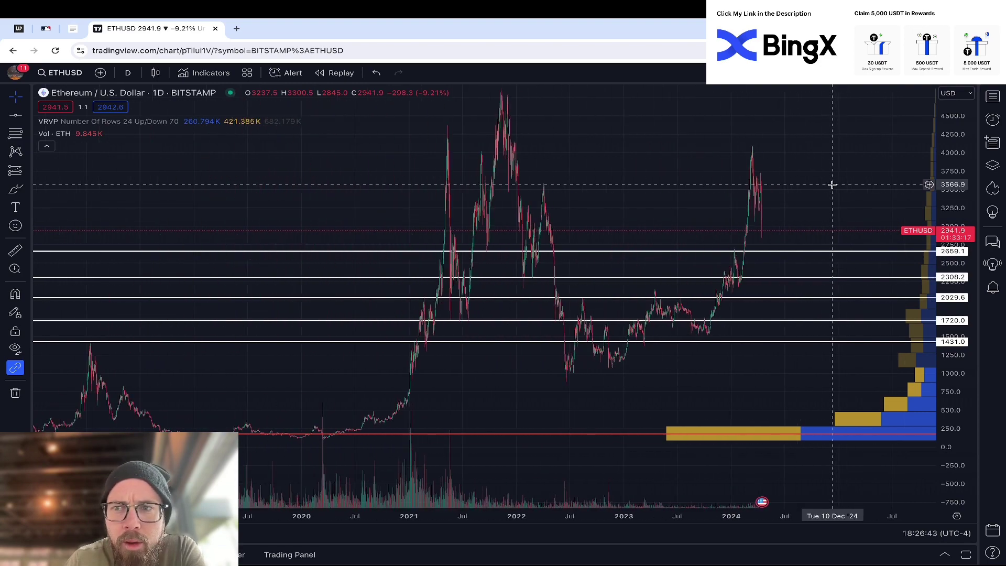
# Step: Select the Horizontal Line drawing tool
pyautogui.click(26, 116)
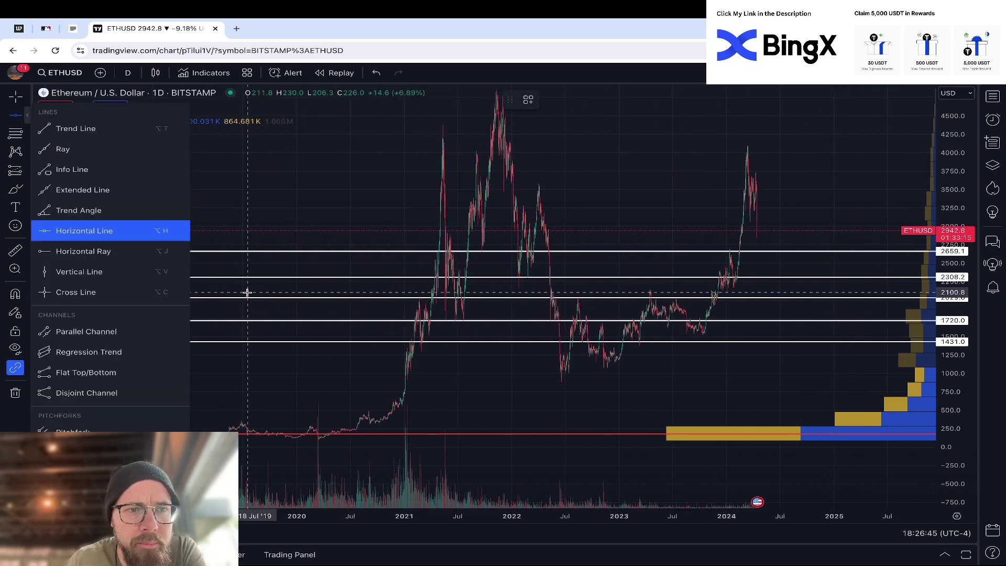
pyautogui.click(128, 229)
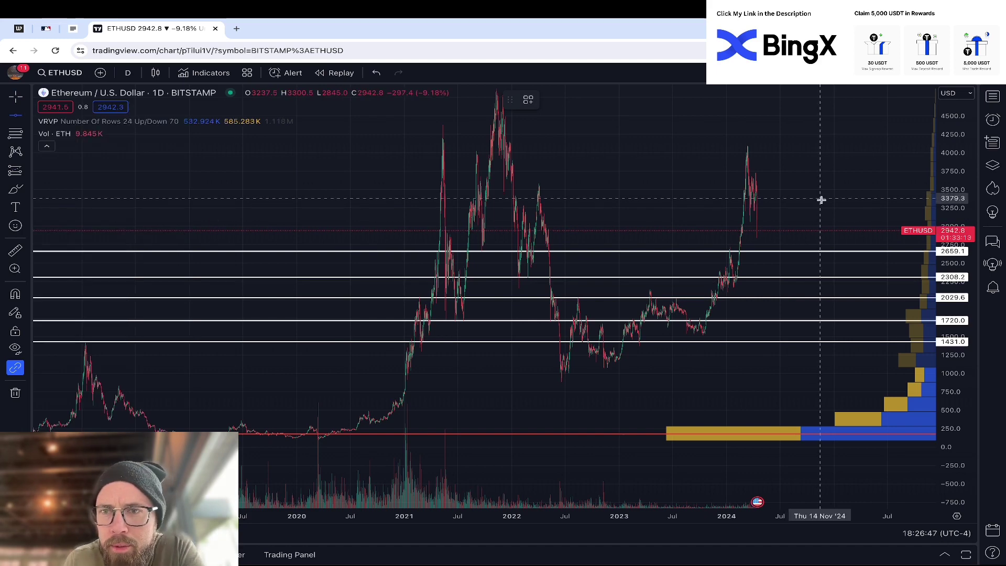
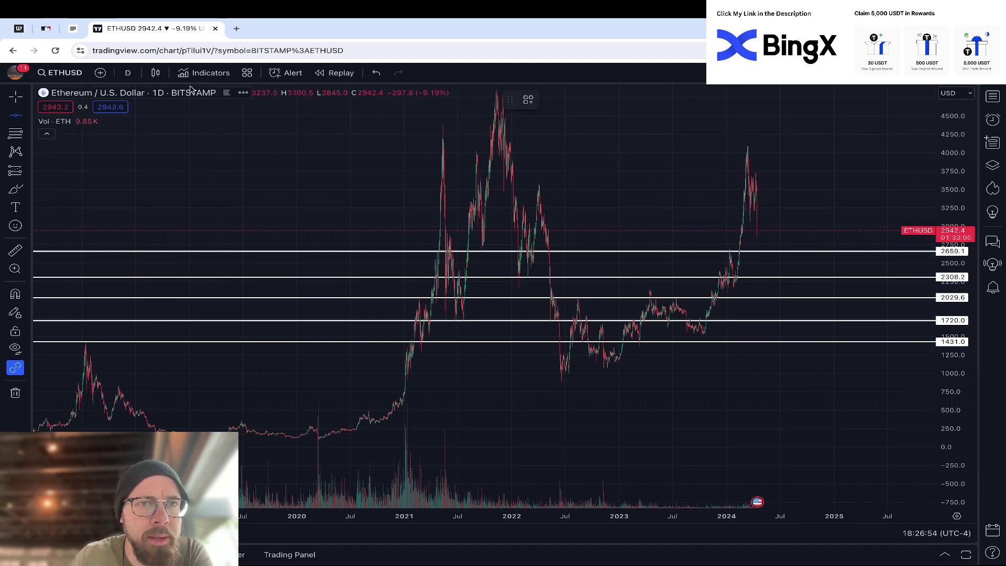
# Step: Replace the Visible Range Volume Profile with the Relative Strength Index, Moving Average Convergence Divergence and Stochastic indicators
pyautogui.write('rsi')
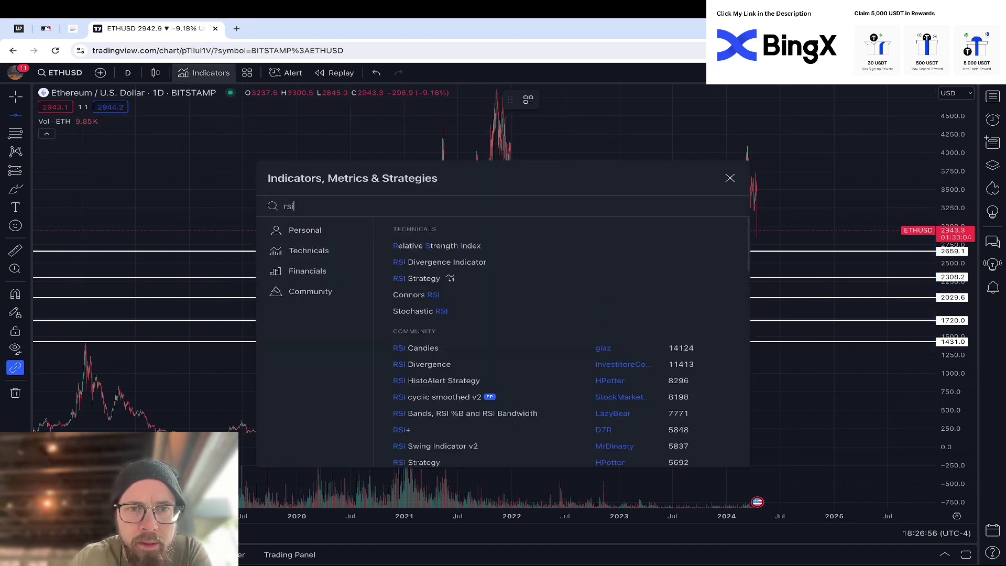
pyautogui.click(459, 246)
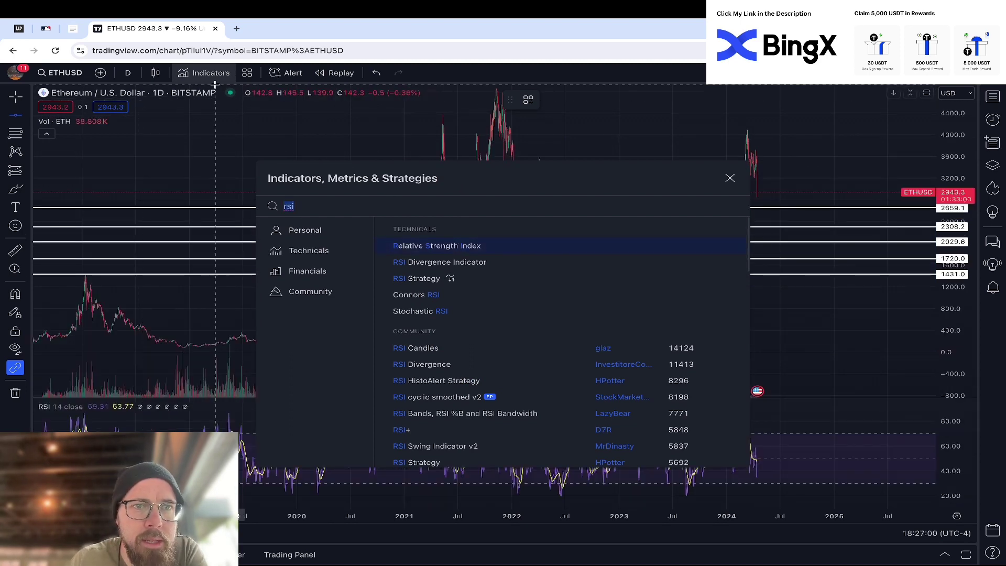
pyautogui.write('macd')
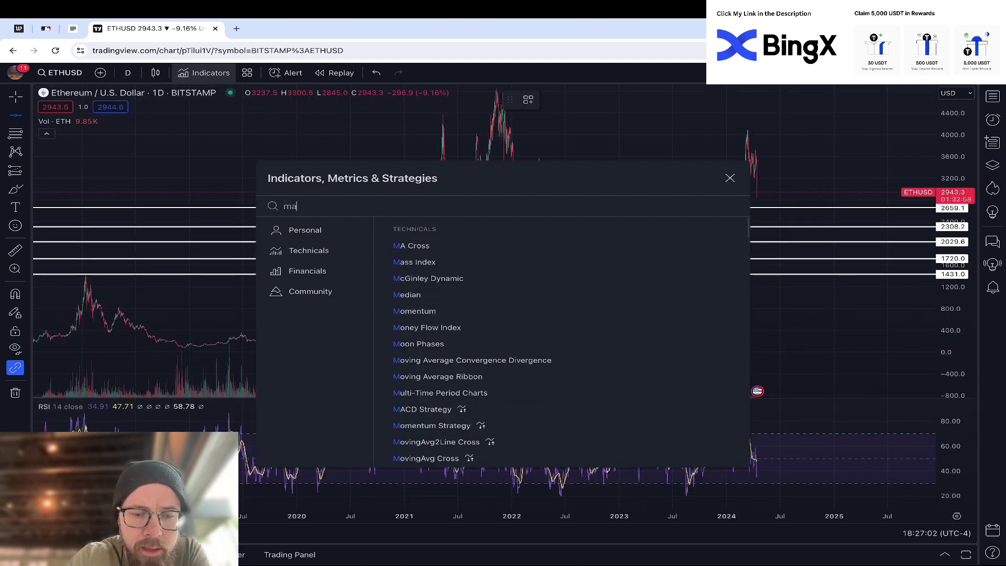
pyautogui.click(532, 247)
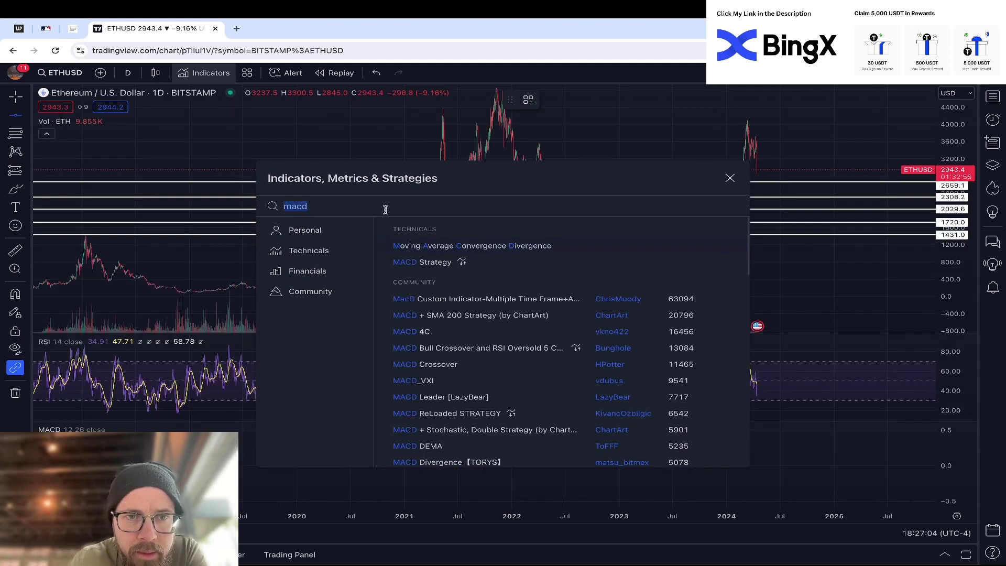
pyautogui.write('sto')
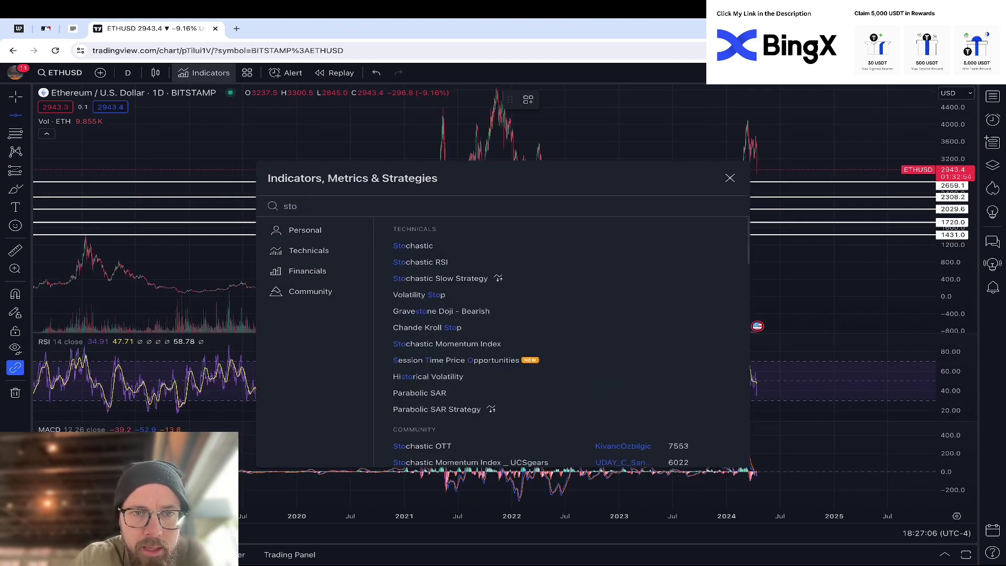
pyautogui.write('chastic')
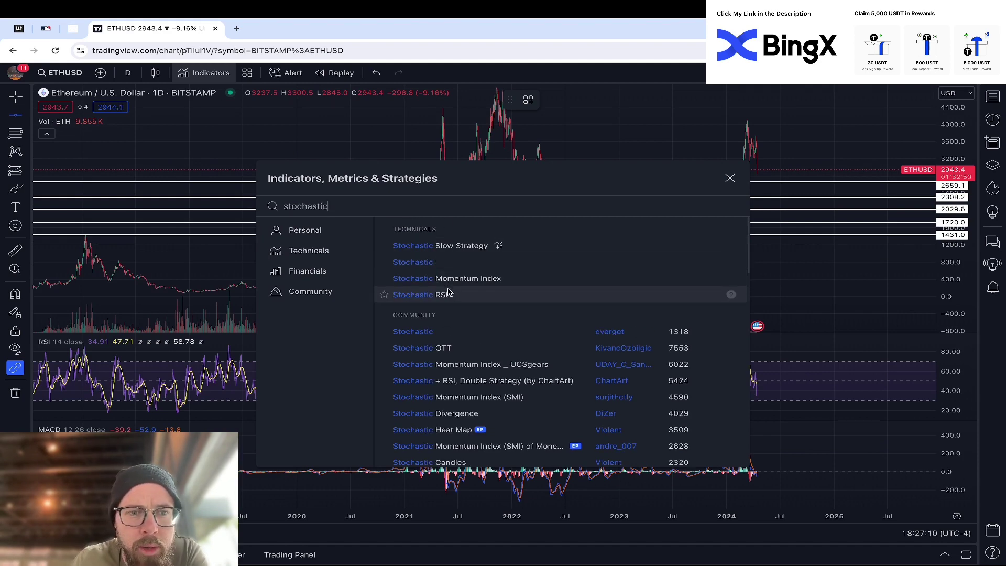
pyautogui.click(449, 263)
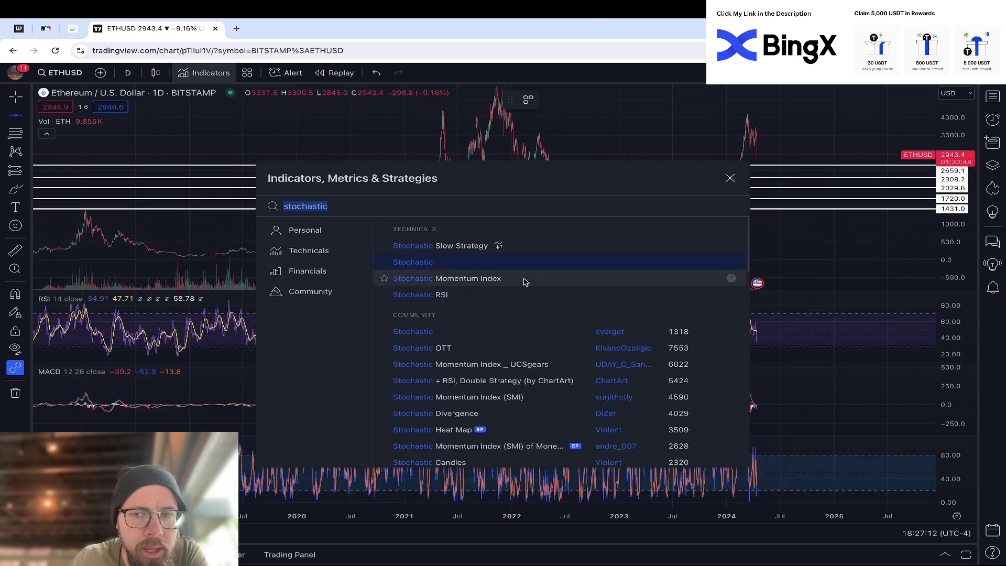
pyautogui.click(729, 180)
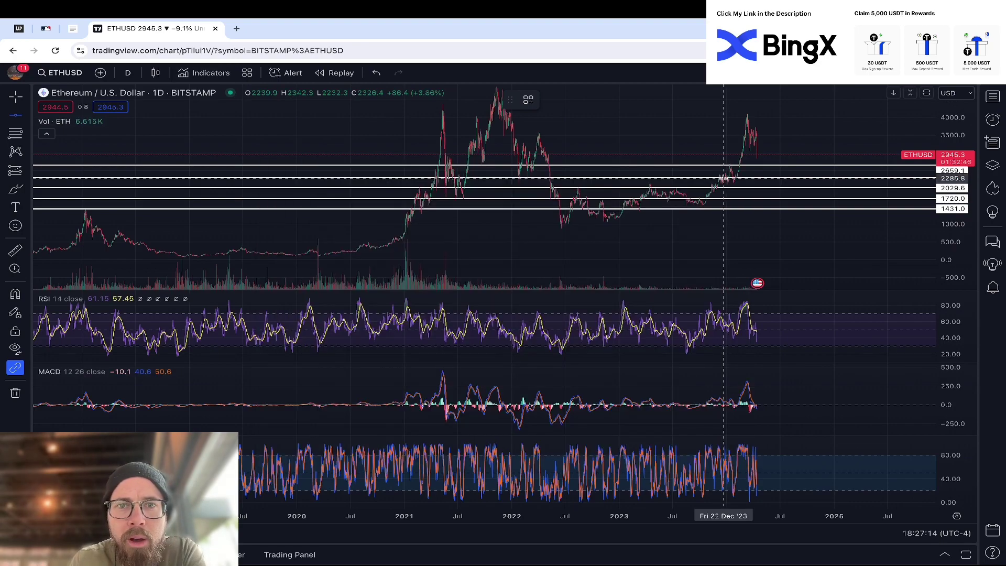
# Step: Shrink the RSI, MACD and Stochastic panes so the price chart takes up most of the height
pyautogui.scroll(3, 704, 217)
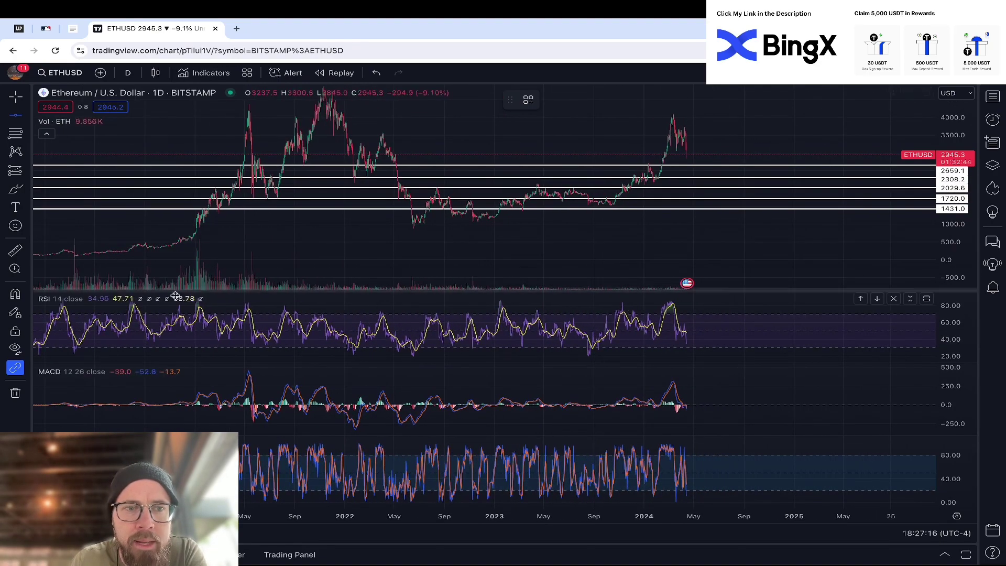
pyautogui.moveTo(150, 290); pyautogui.dragTo(158, 476)
pyautogui.moveTo(181, 349); pyautogui.dragTo(181, 444)
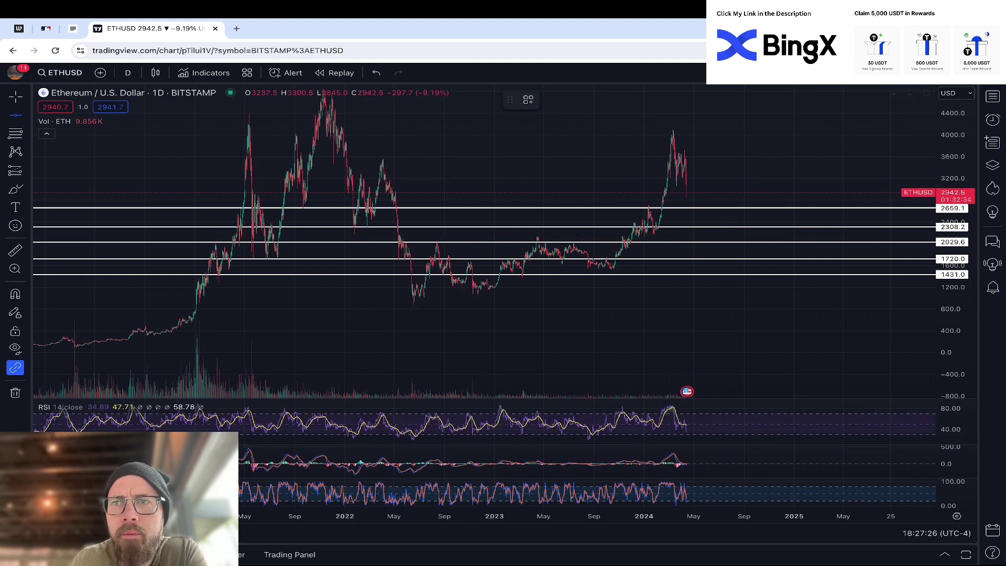
pyautogui.click(492, 178)
pyautogui.moveTo(493, 179); pyautogui.dragTo(609, 221)
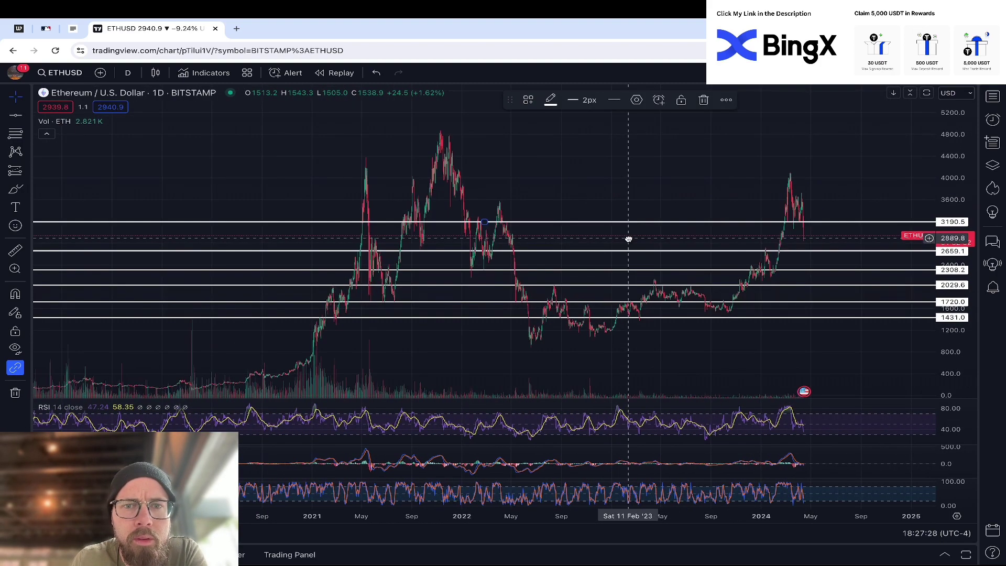
pyautogui.click(700, 101)
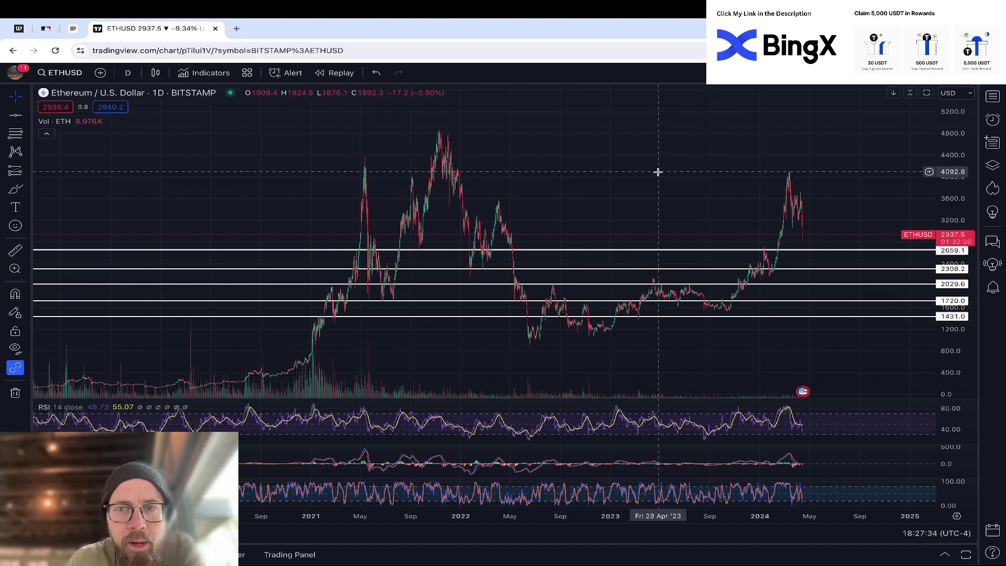
# Step: Examine ETHUSD's rise to the March 2024 peak and its recent drop against the horizontal support levels
pyautogui.scroll(10, 659, 171)
pyautogui.scroll(3, 664, 171)
pyautogui.moveTo(664, 172); pyautogui.dragTo(828, 234)
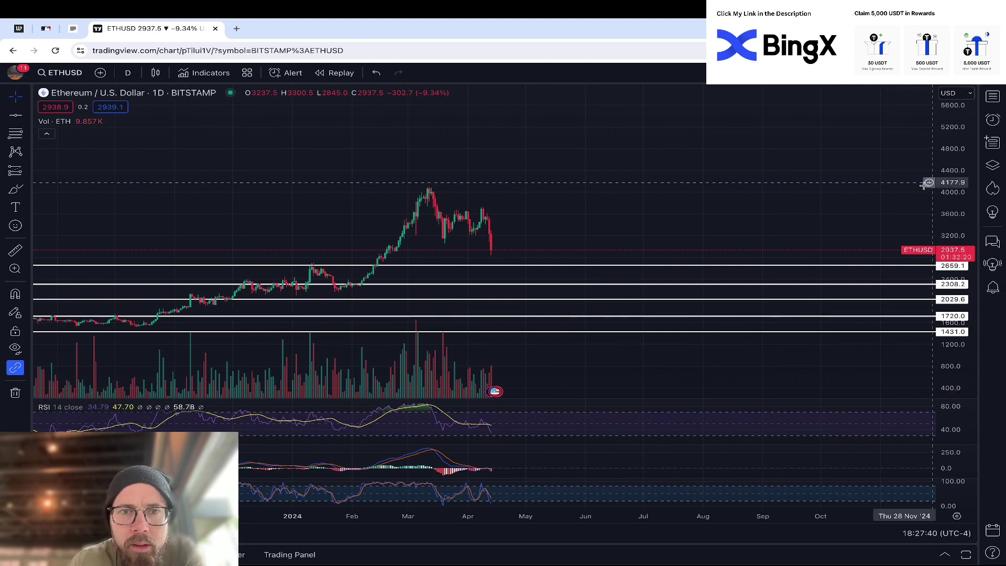
pyautogui.moveTo(962, 238); pyautogui.dragTo(797, 202)
pyautogui.scroll(3, 728, 202)
pyautogui.moveTo(199, 187); pyautogui.dragTo(482, 196)
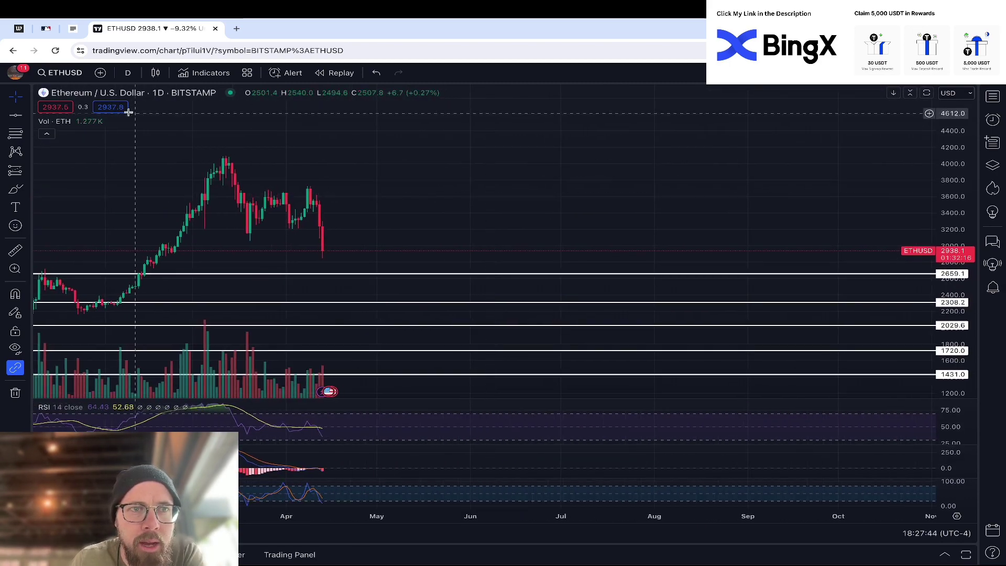
# Step: Switch the chart to Bitstamp's BTCUSD and move the Rising Wedge note closer to the wedge lines
pyautogui.click(53, 69)
pyautogui.write('BTC')
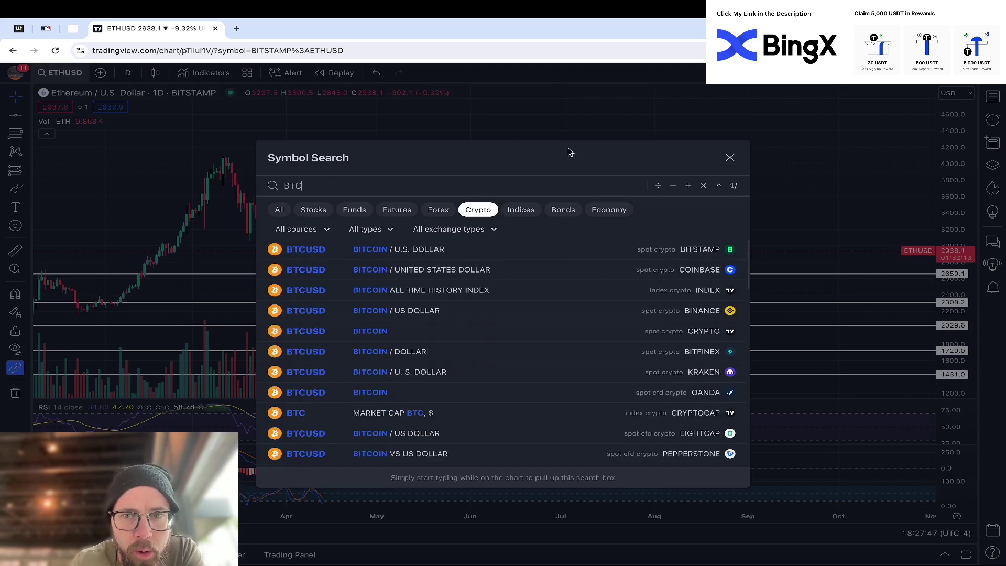
pyautogui.click(549, 248)
pyautogui.moveTo(300, 276); pyautogui.dragTo(554, 263)
pyautogui.moveTo(963, 329); pyautogui.dragTo(963, 356)
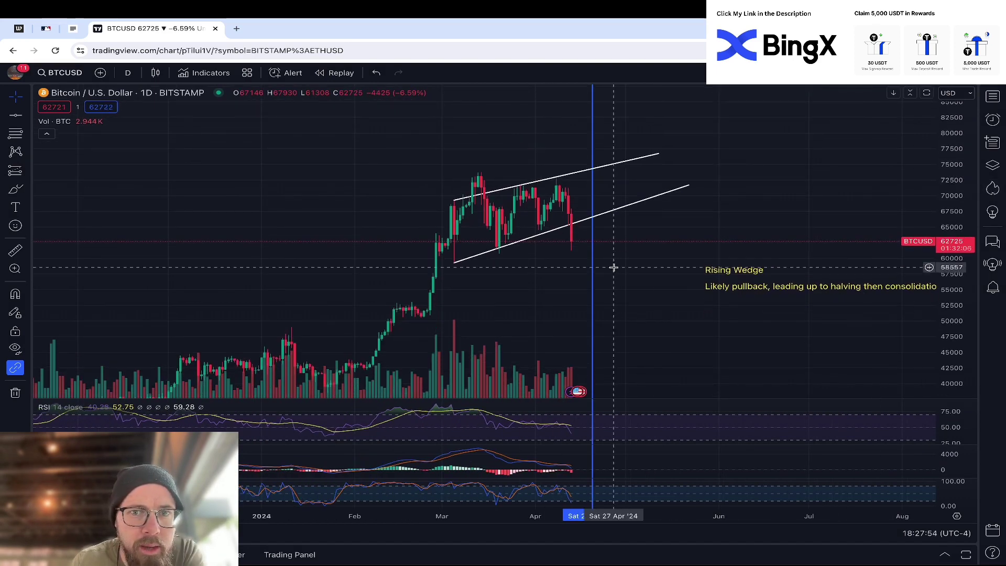
pyautogui.hscroll(5, 611, 267)
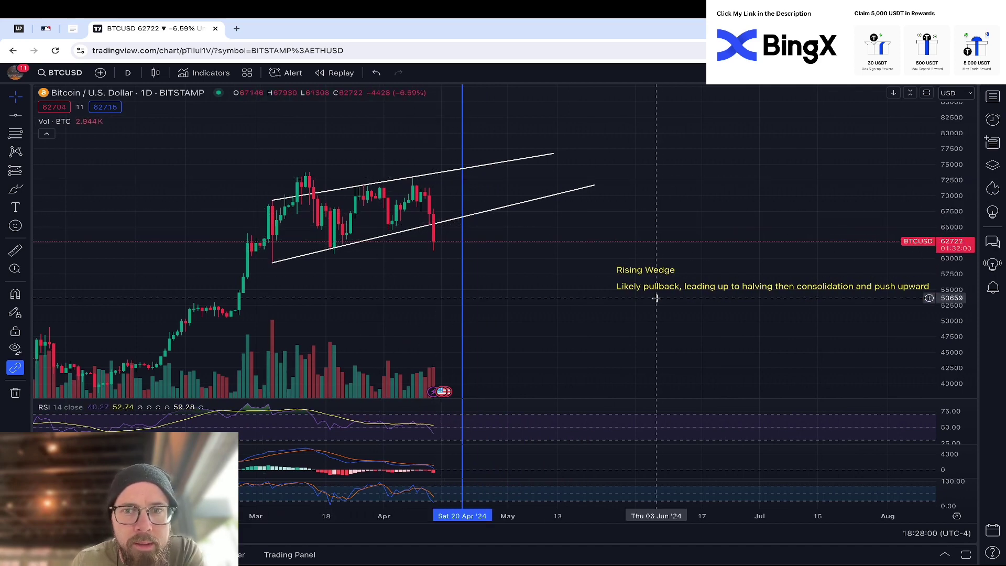
pyautogui.moveTo(664, 291); pyautogui.dragTo(574, 287)
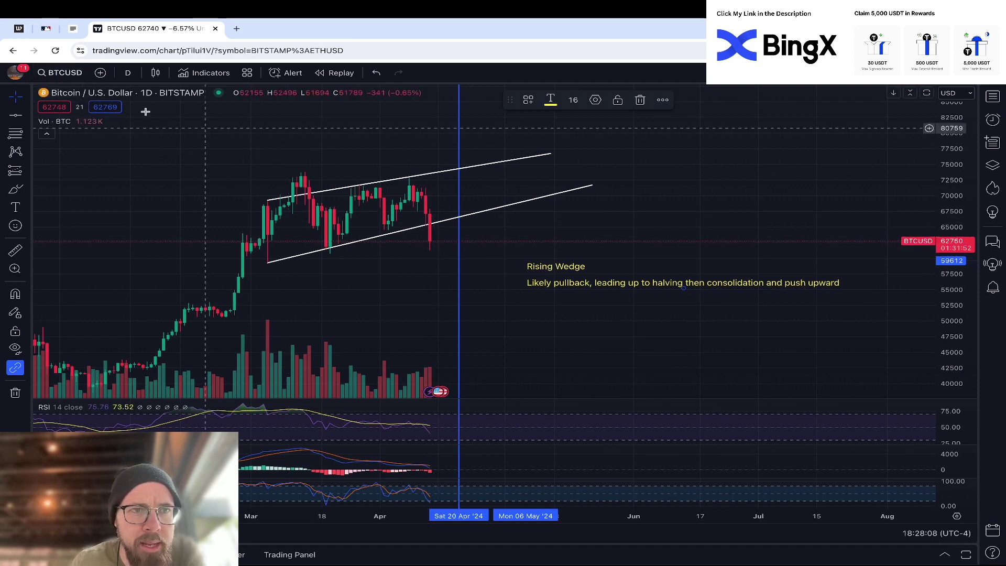
# Step: Switch the chart back to Bitstamp's ETHUSD and bring the recent candles and support lines into view
pyautogui.click(61, 72)
pyautogui.write('ETH')
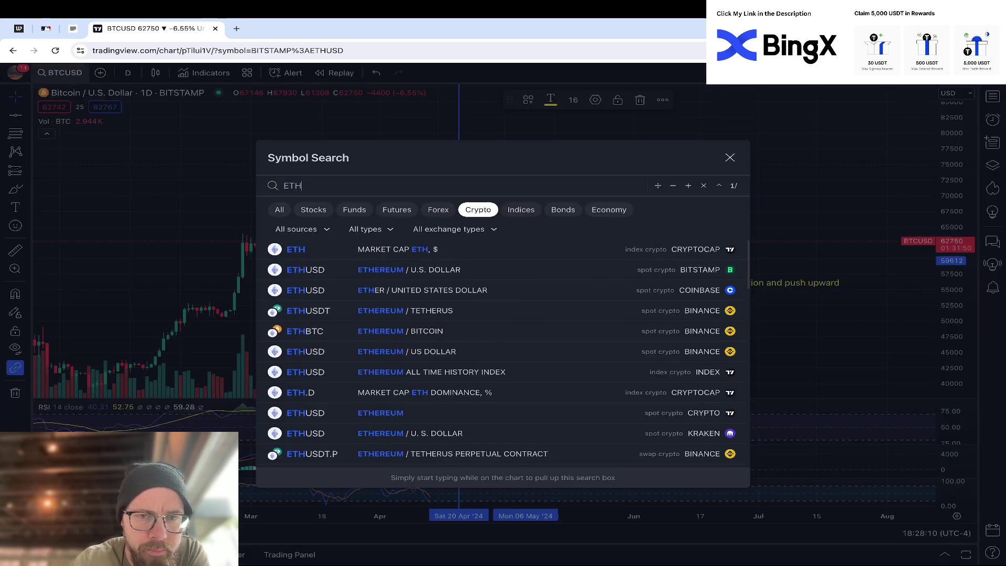
pyautogui.write('EREUM')
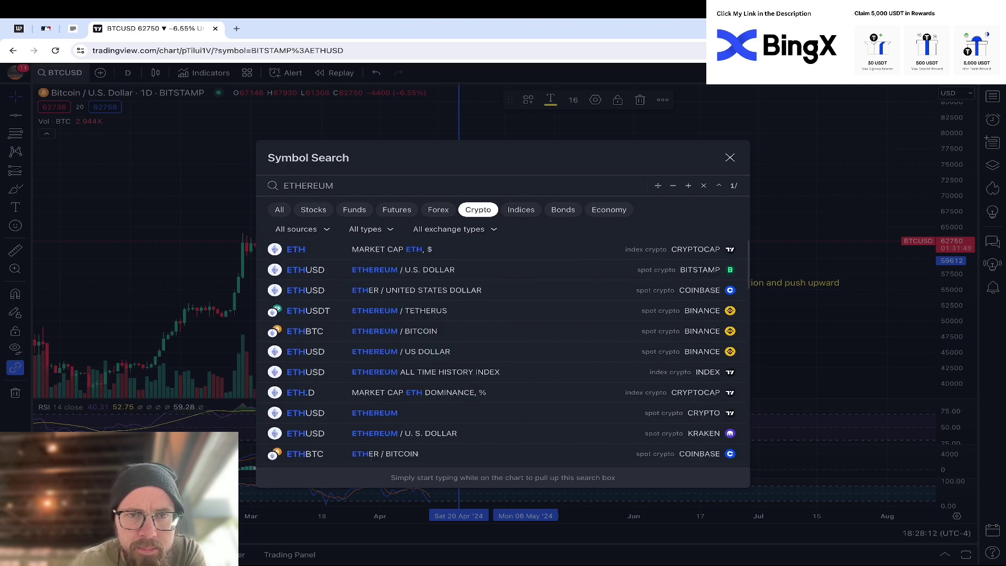
pyautogui.click(521, 272)
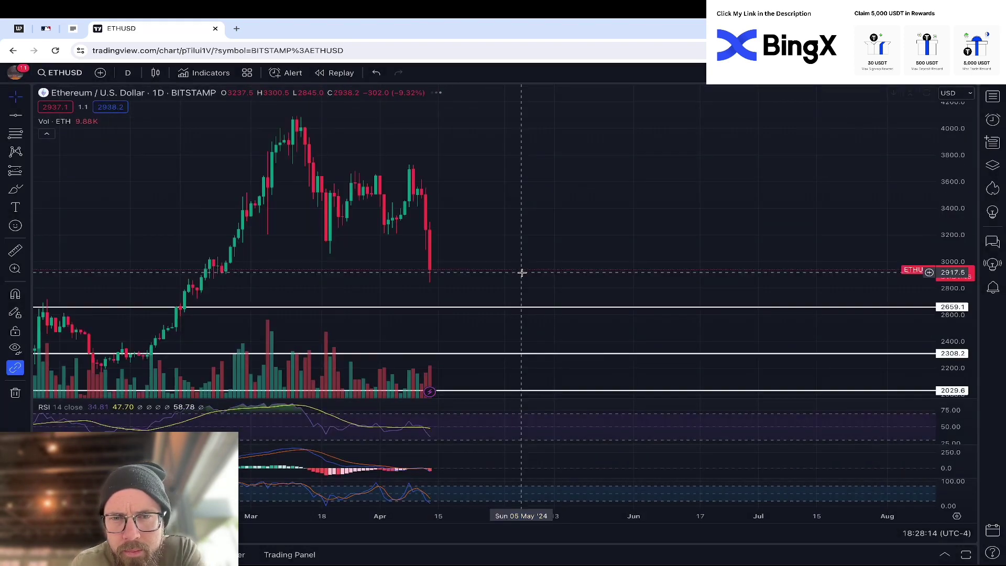
pyautogui.scroll(-3, 566, 262)
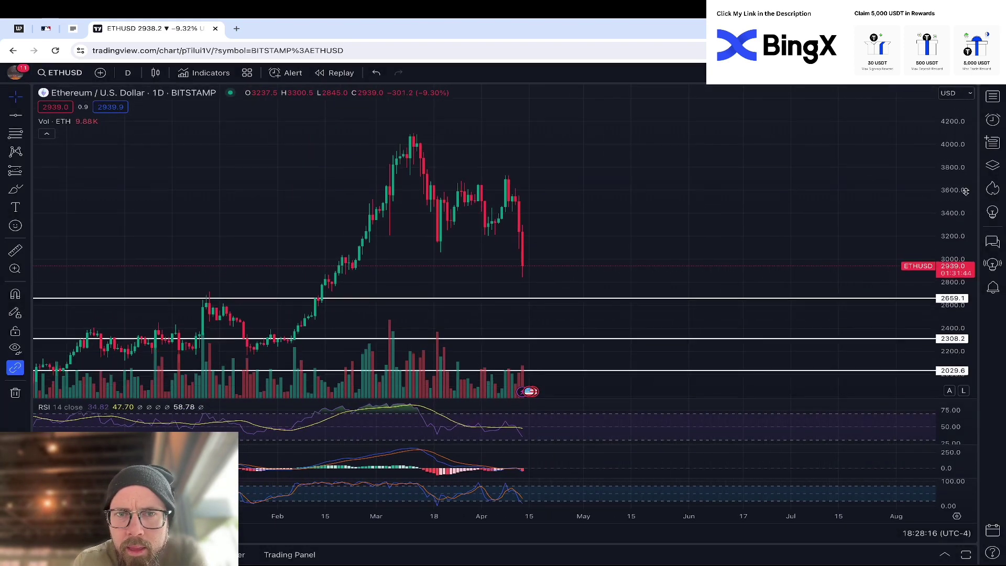
pyautogui.moveTo(775, 215); pyautogui.dragTo(600, 180)
# Step: Draw a rising trend line along ETHUSD's upper highs, from about 3550 in early March to about 3950 in late May 2024
pyautogui.click(12, 118)
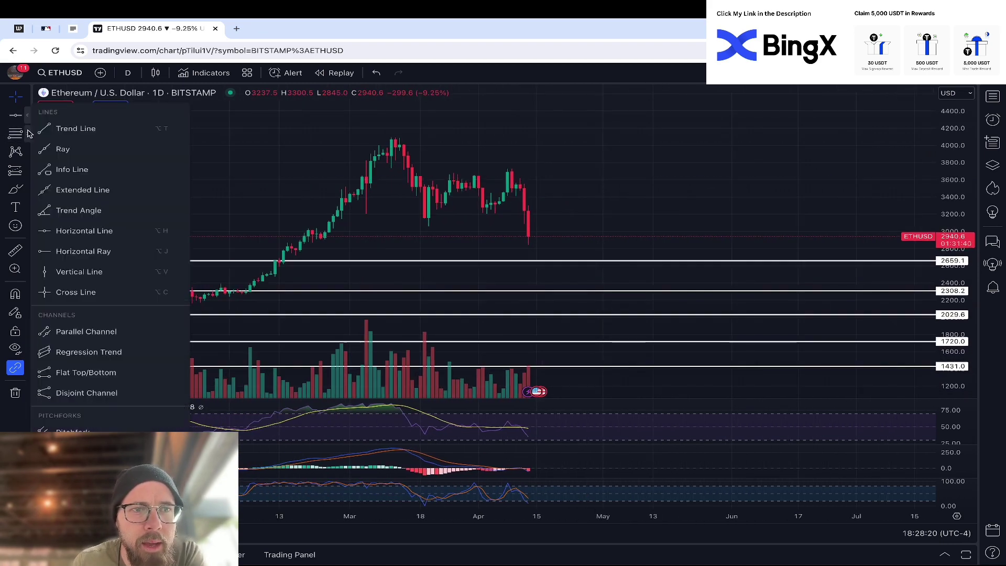
pyautogui.click(79, 130)
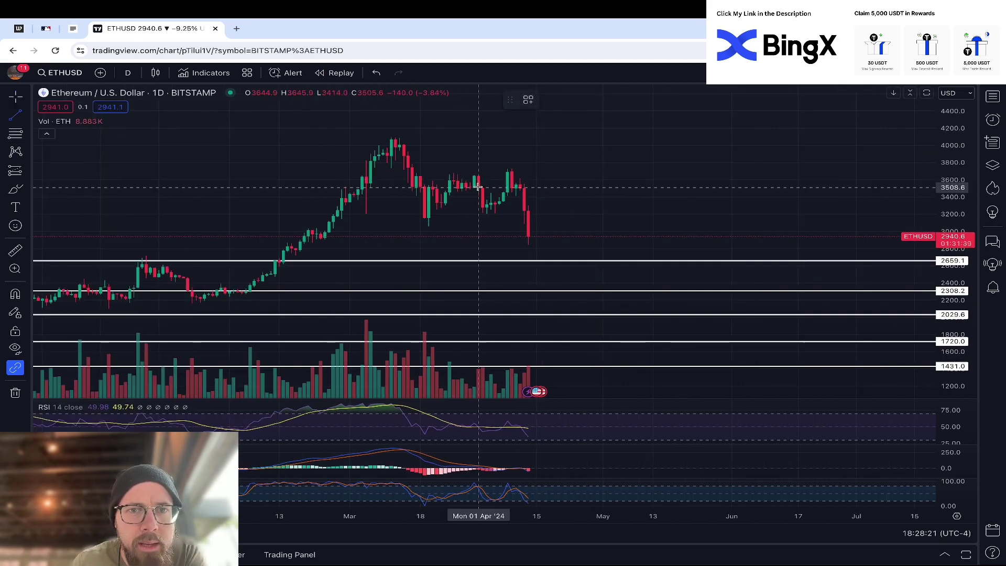
pyautogui.click(345, 184)
pyautogui.click(686, 150)
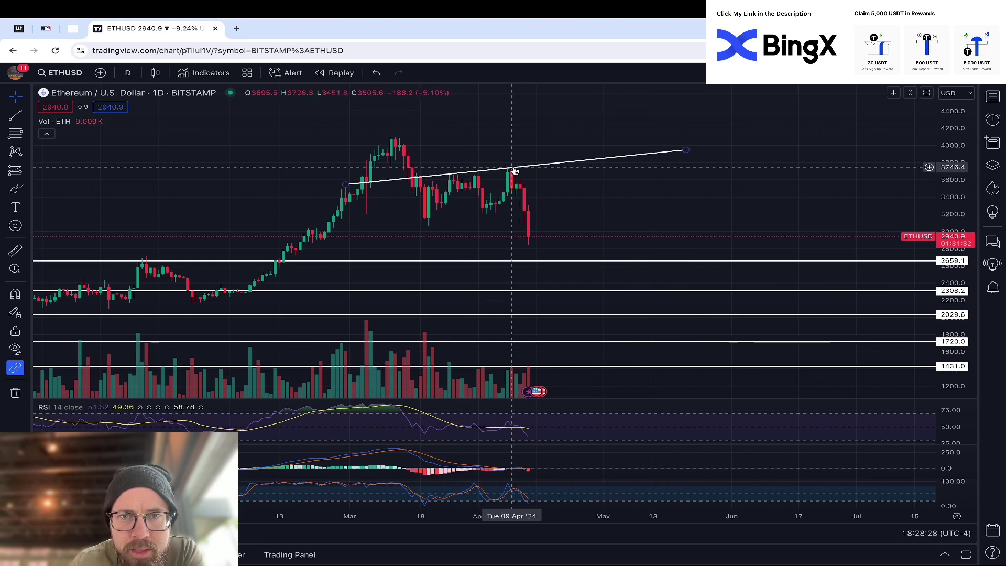
# Step: Draw a second rising trend line under the lows, from 3145.9 on 19 Mar '24 to 3330.2 on 14 May '24
pyautogui.click(27, 120)
pyautogui.click(19, 120)
pyautogui.click(19, 121)
pyautogui.click(76, 128)
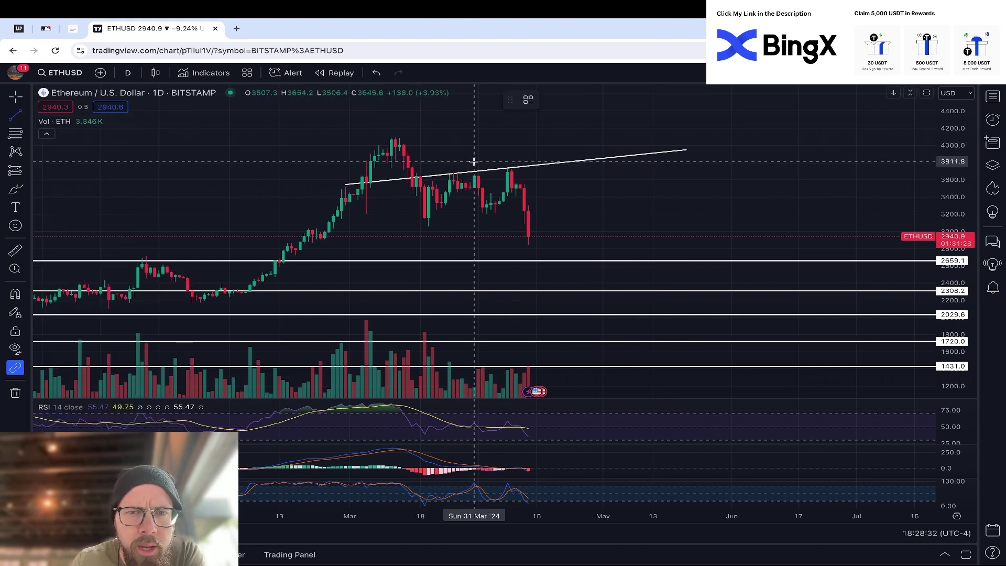
pyautogui.click(427, 219)
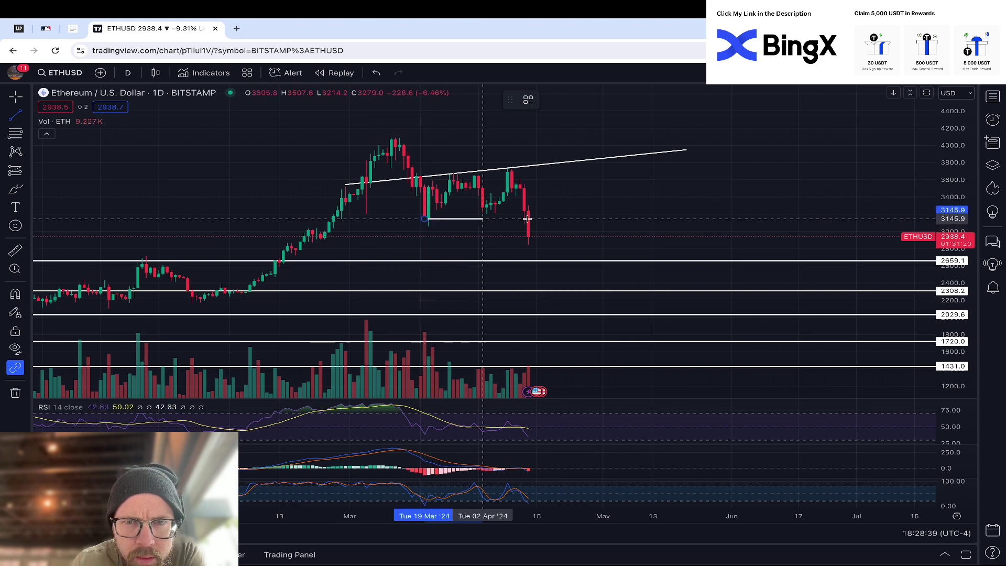
pyautogui.click(658, 203)
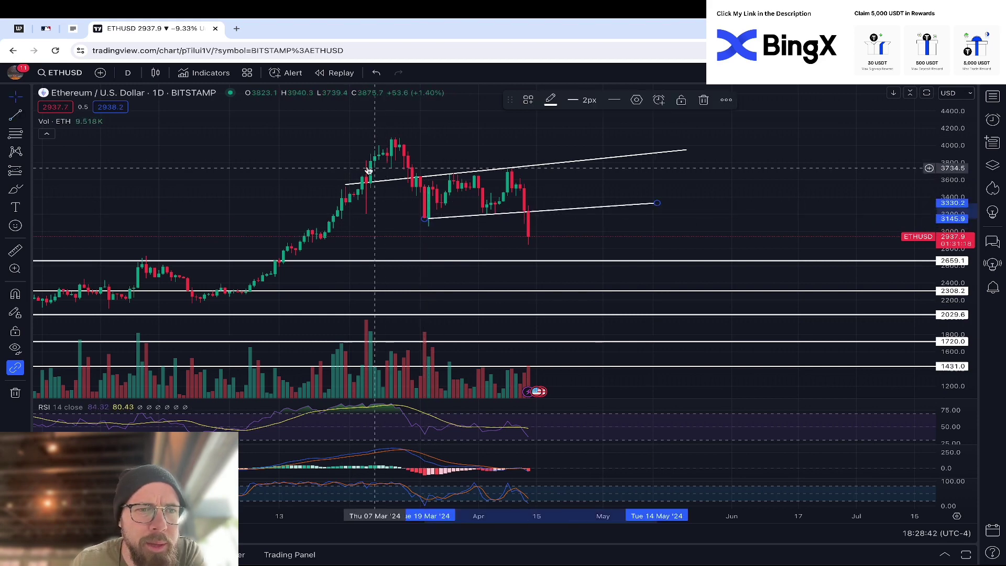
# Step: Circle ETHUSD's March peak above the upper trend line with the yellow highlighter
pyautogui.click(18, 189)
pyautogui.click(68, 221)
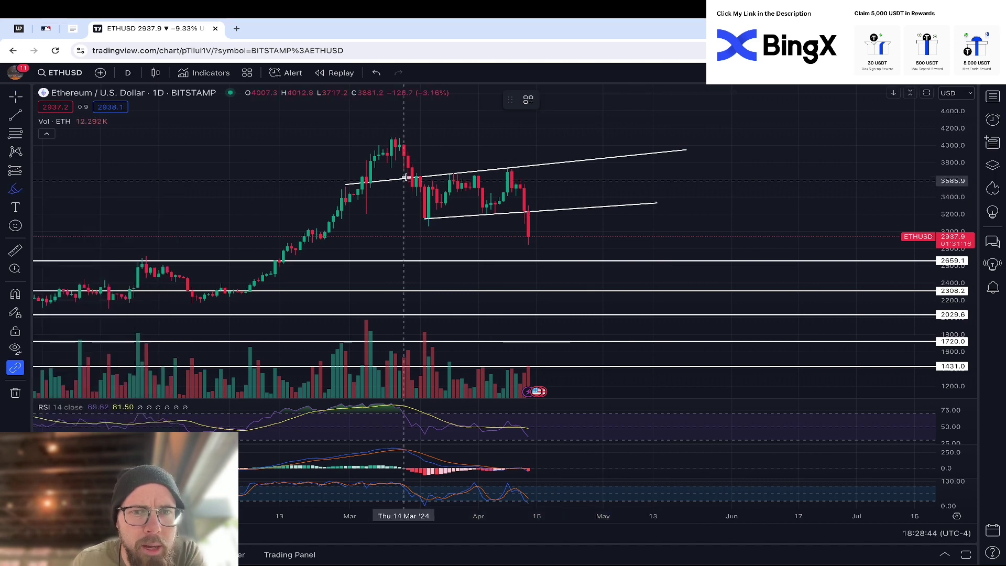
pyautogui.moveTo(397, 130)
pyautogui.mouseDown()
pyautogui.moveTo(341, 170)
pyautogui.moveTo(400, 184)
pyautogui.moveTo(398, 127)
pyautogui.moveTo(374, 134)
pyautogui.mouseUp()
# Step: Switch to Bitstamp's BTCUSD, highlight the matching March peak above the wedge and undo that highlight
pyautogui.click(60, 76)
pyautogui.write('BTC')
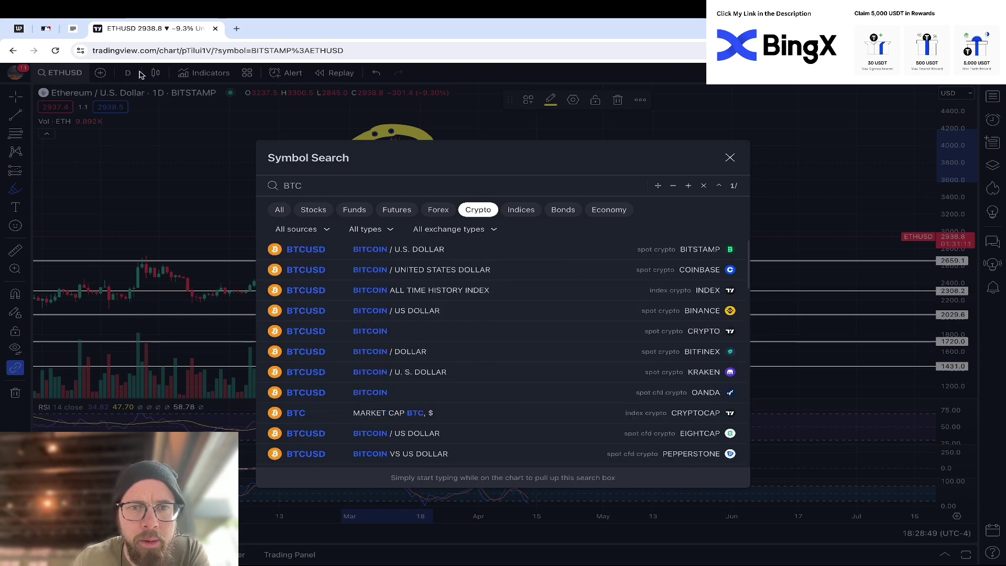
pyautogui.click(432, 248)
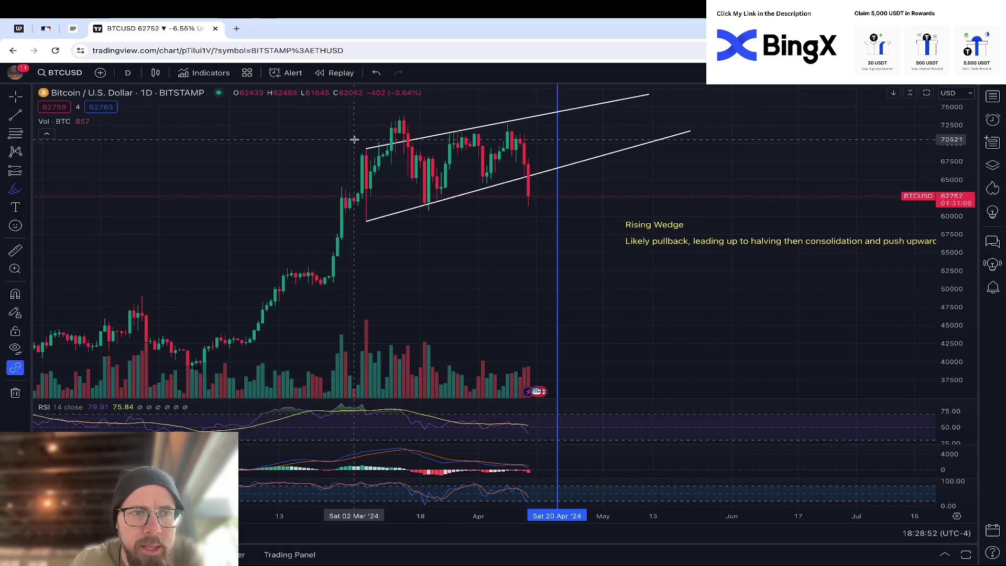
pyautogui.moveTo(422, 111)
pyautogui.mouseDown()
pyautogui.moveTo(378, 111)
pyautogui.moveTo(380, 135)
pyautogui.moveTo(432, 119)
pyautogui.moveTo(417, 105)
pyautogui.mouseUp()
pyautogui.hotkey('ctrl', 'z')
# Step: Search the symbols for ETHEREUM and return to Bitstamp's ETHUSD chart
pyautogui.click(64, 74)
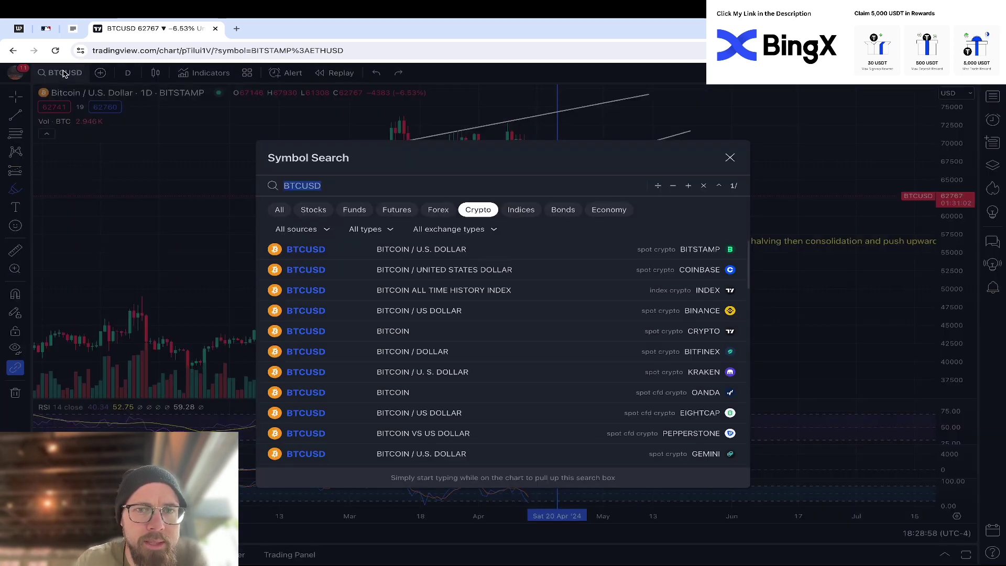
pyautogui.write('ETGERE')
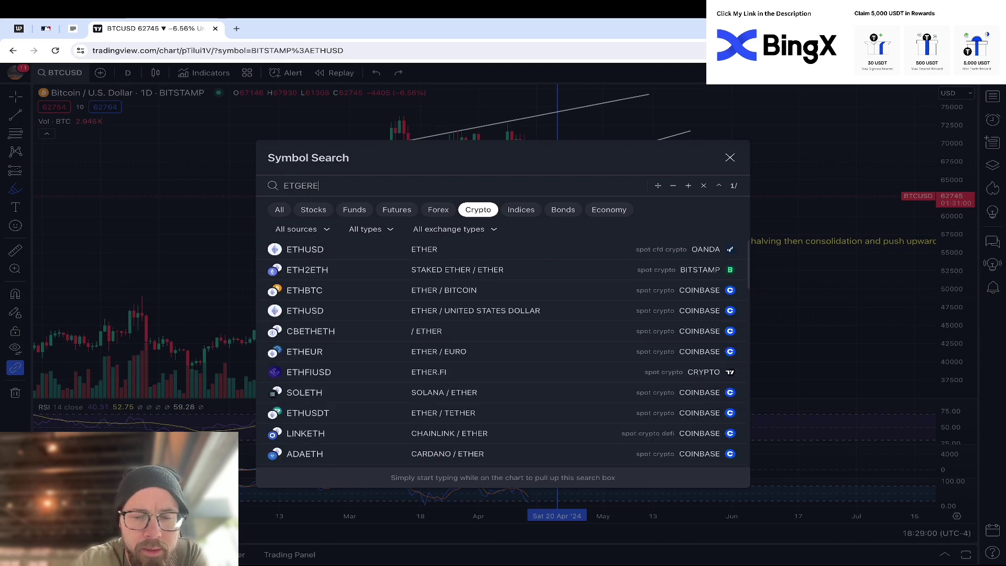
pyautogui.press('BackSpace')
pyautogui.press('BackSpace')
pyautogui.write('HEREUM')
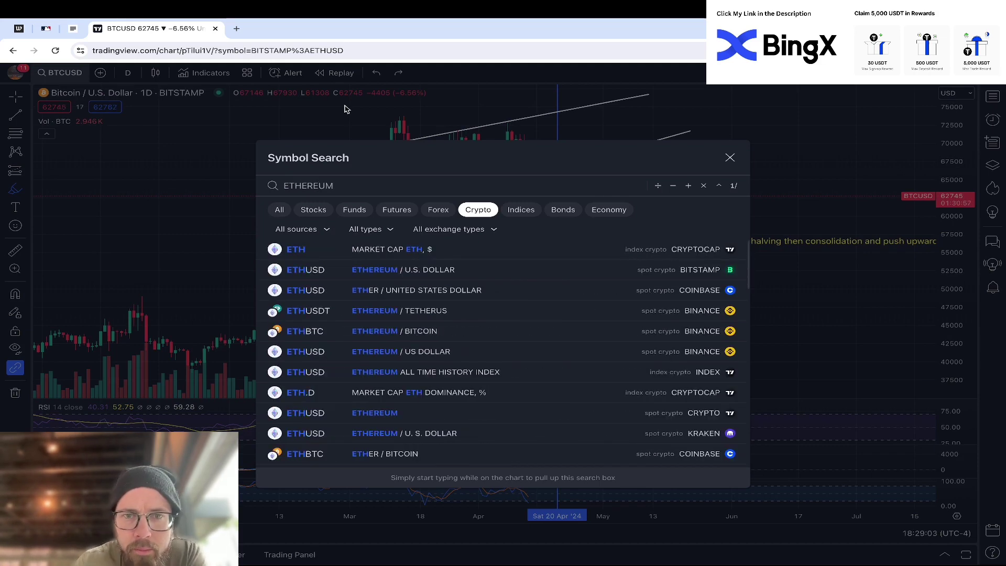
pyautogui.click(505, 269)
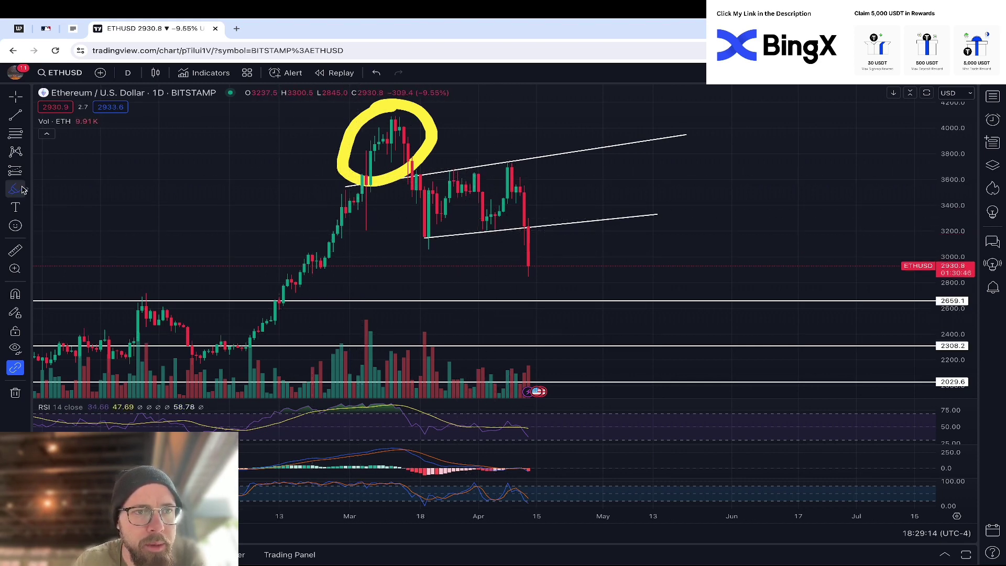
# Step: Undo the highlighter circle around the March peak, reload Bitstamp's ETHUSD chart and restore the normal cursor
pyautogui.hotkey('ctrl', 'z')
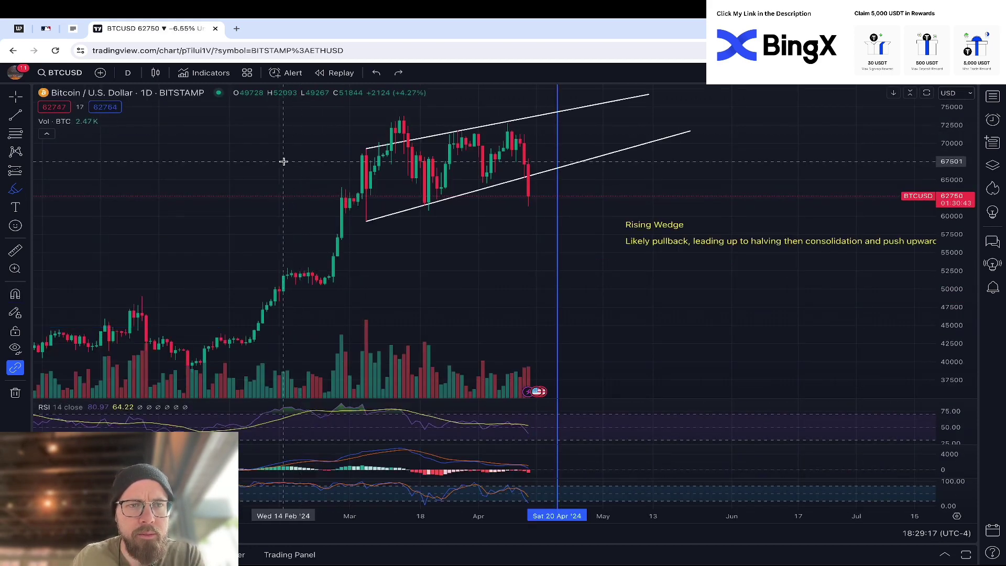
pyautogui.click(60, 73)
pyautogui.write('ETHEREU')
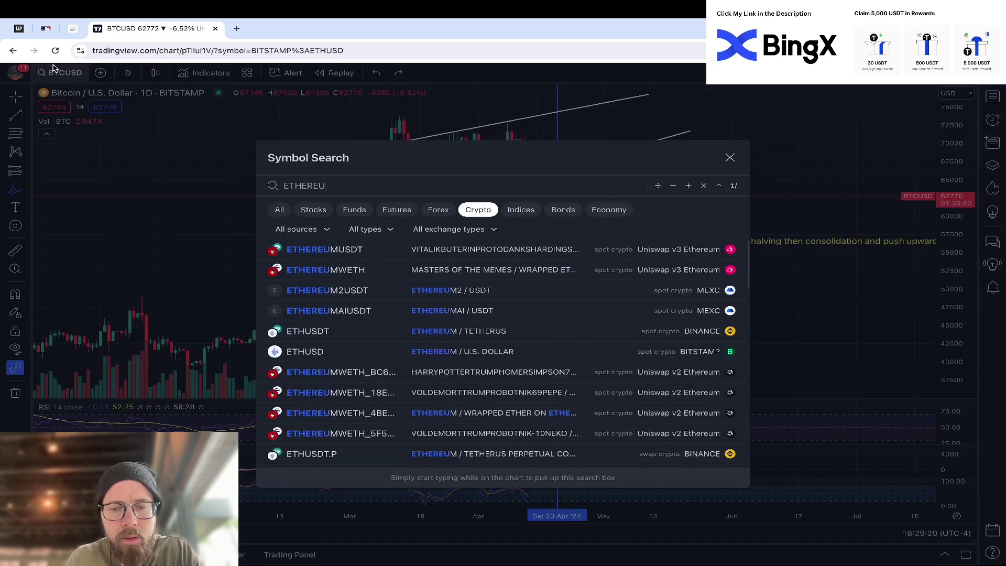
pyautogui.write('M')
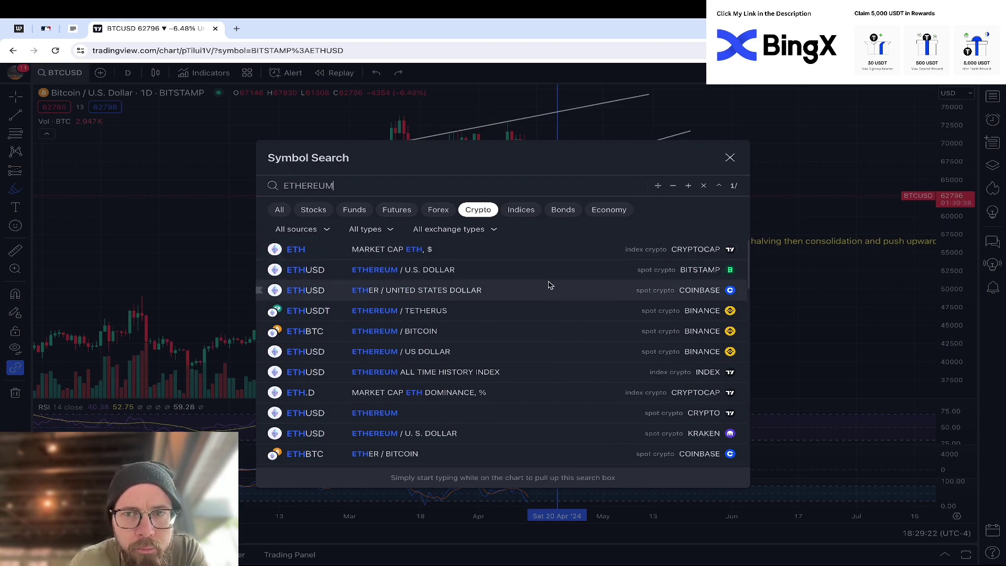
pyautogui.click(526, 269)
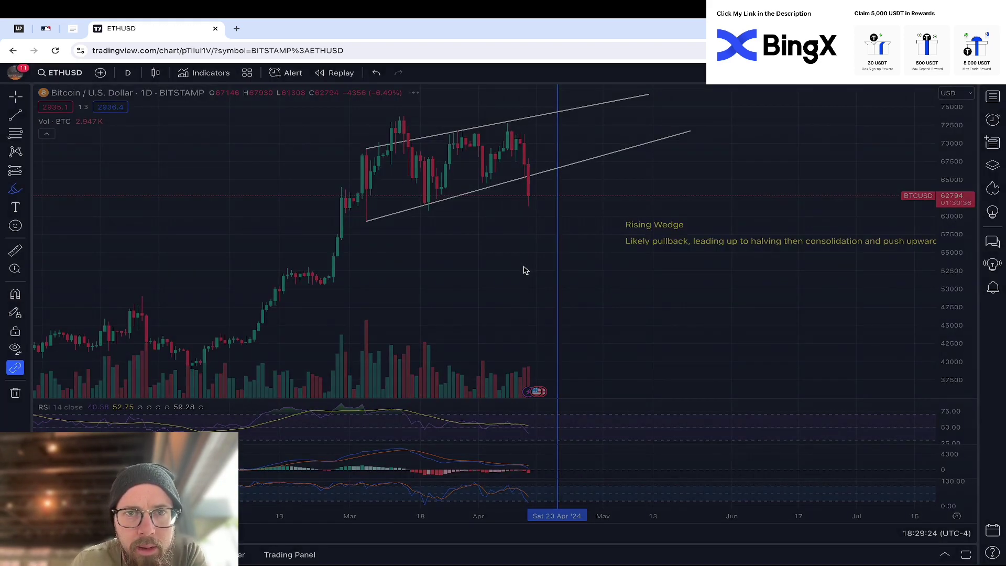
pyautogui.click(16, 96)
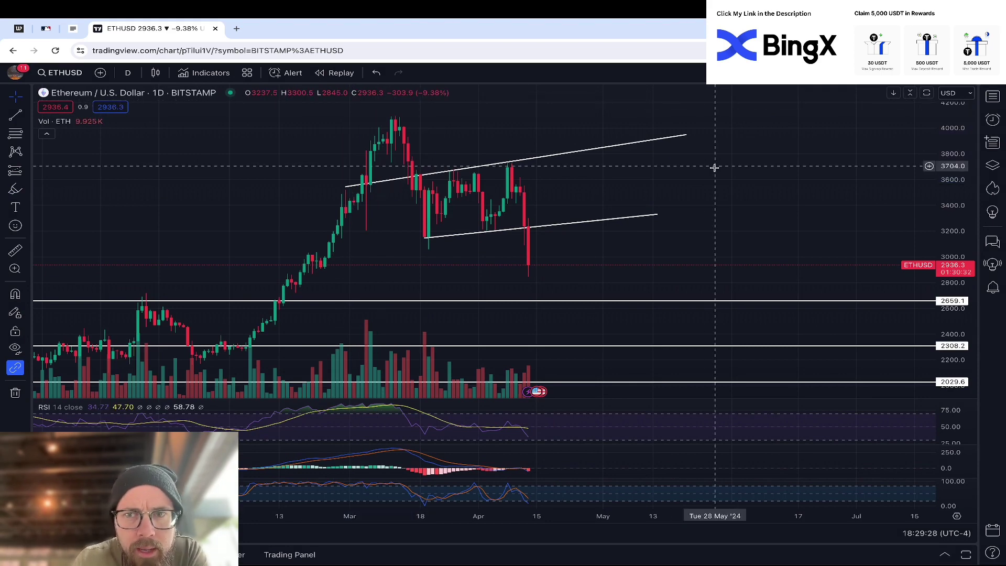
# Step: Sketch a bull flag with the highlighter in the empty June area: a steep rise from about 2800 to 3750, drifting down to about 3550
pyautogui.click(24, 189)
pyautogui.click(87, 220)
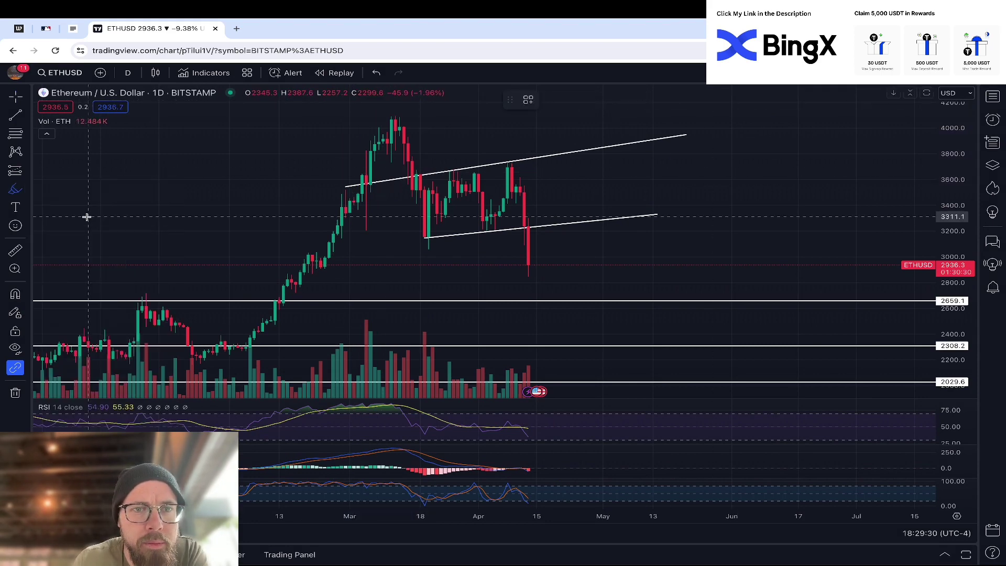
pyautogui.moveTo(698, 287)
pyautogui.mouseDown()
pyautogui.moveTo(746, 158)
pyautogui.moveTo(768, 163)
pyautogui.mouseUp()
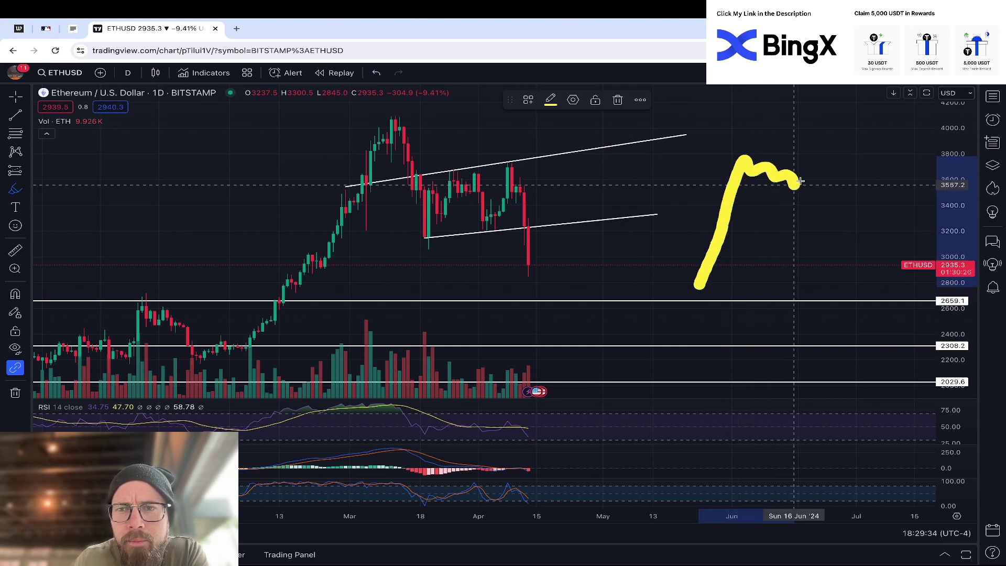
pyautogui.moveTo(815, 192); pyautogui.dragTo(823, 185)
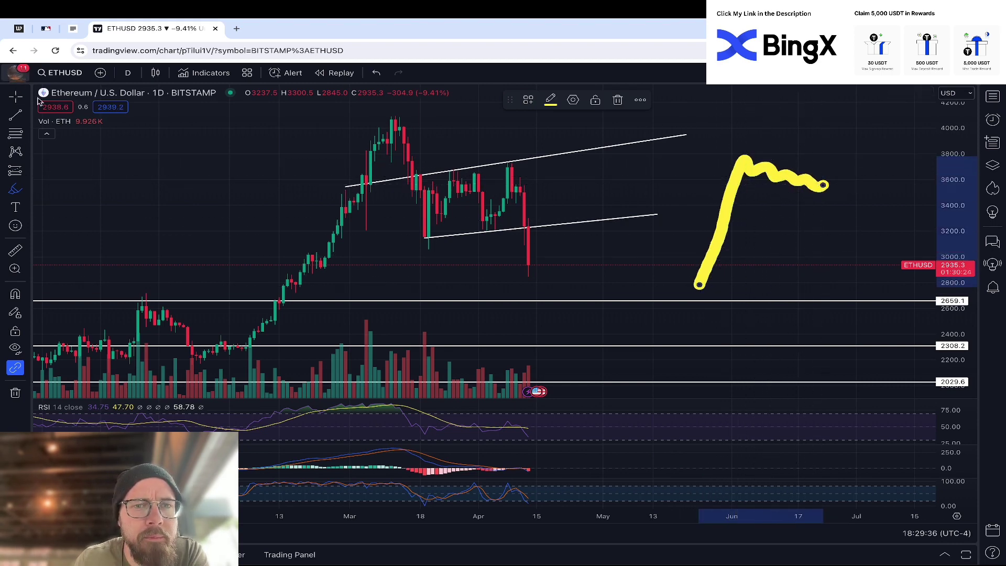
# Step: Sketch a second pattern beside the first with the highlighter: a steep rise, an upward-sloping consolidation between two boundary lines, and a breakdown with a small rebound
pyautogui.moveTo(528, 137); pyautogui.dragTo(206, 157)
pyautogui.moveTo(868, 198); pyautogui.dragTo(662, 207)
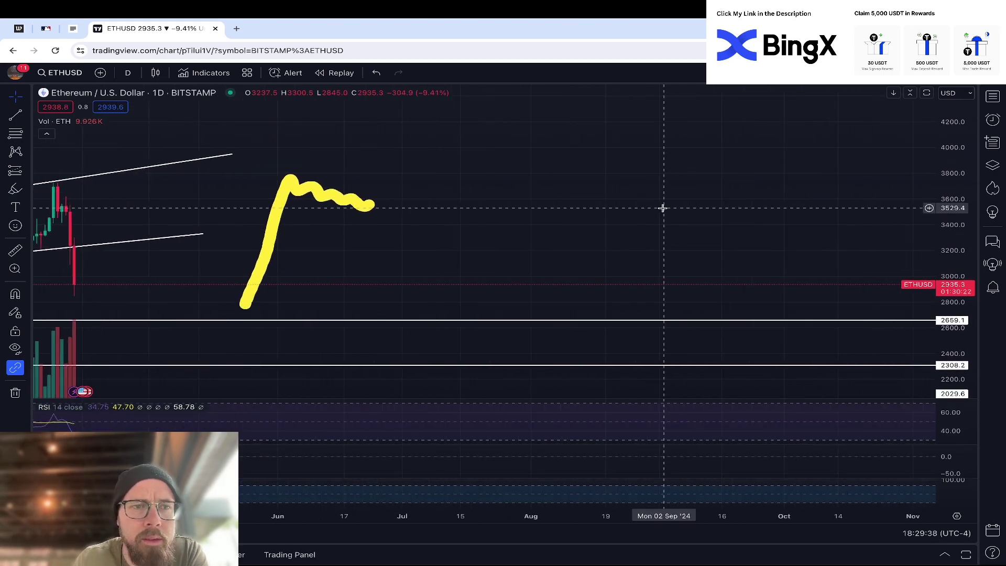
pyautogui.click(25, 194)
pyautogui.click(71, 223)
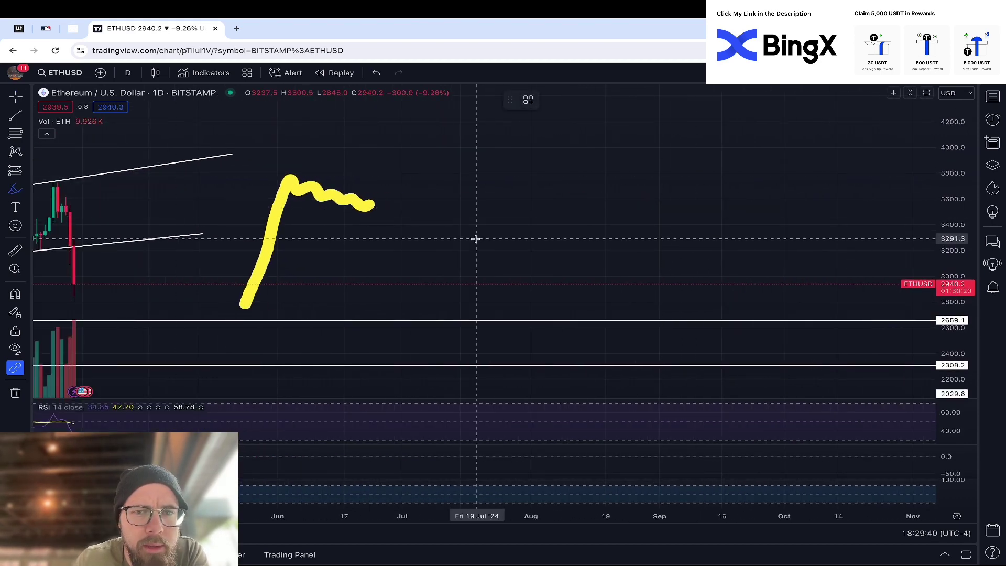
pyautogui.moveTo(430, 290)
pyautogui.mouseDown()
pyautogui.moveTo(473, 182)
pyautogui.moveTo(481, 189)
pyautogui.mouseUp()
pyautogui.moveTo(539, 174)
pyautogui.mouseDown()
pyautogui.moveTo(547, 181)
pyautogui.moveTo(590, 163)
pyautogui.mouseUp()
pyautogui.moveTo(492, 197); pyautogui.dragTo(605, 176)
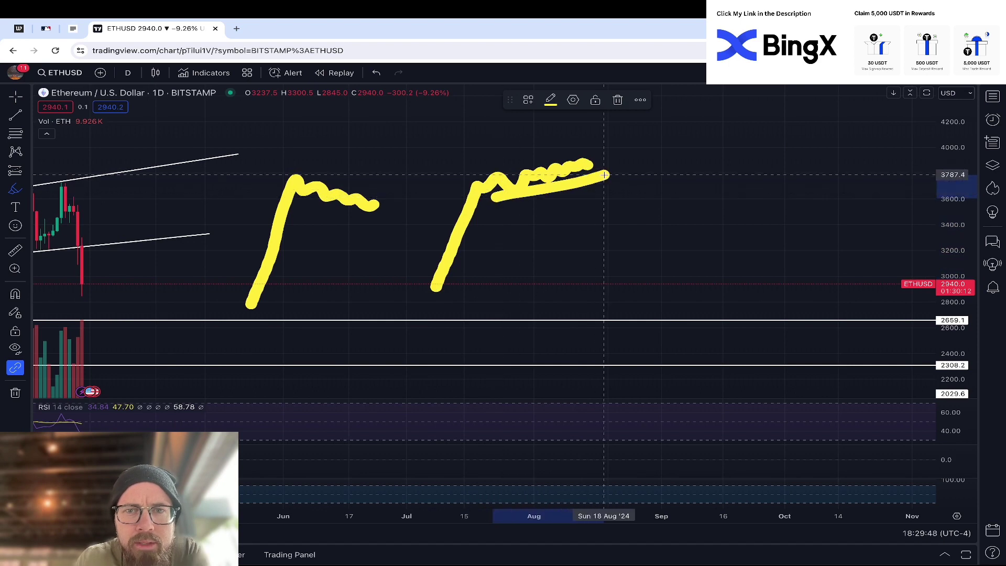
pyautogui.moveTo(484, 168)
pyautogui.mouseDown()
pyautogui.moveTo(574, 153)
pyautogui.moveTo(612, 207)
pyautogui.moveTo(626, 187)
pyautogui.mouseUp()
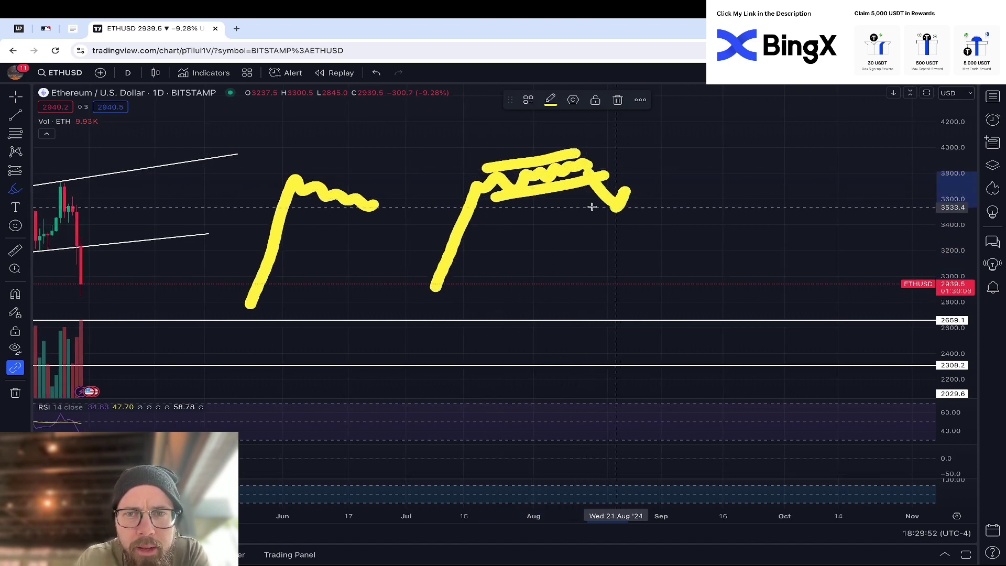
# Step: Undo the highlighter sketches of the two flag patterns and restore the normal cursor
pyautogui.hotkey('ctrl', 'z')
pyautogui.hotkey('ctrl', 'z')
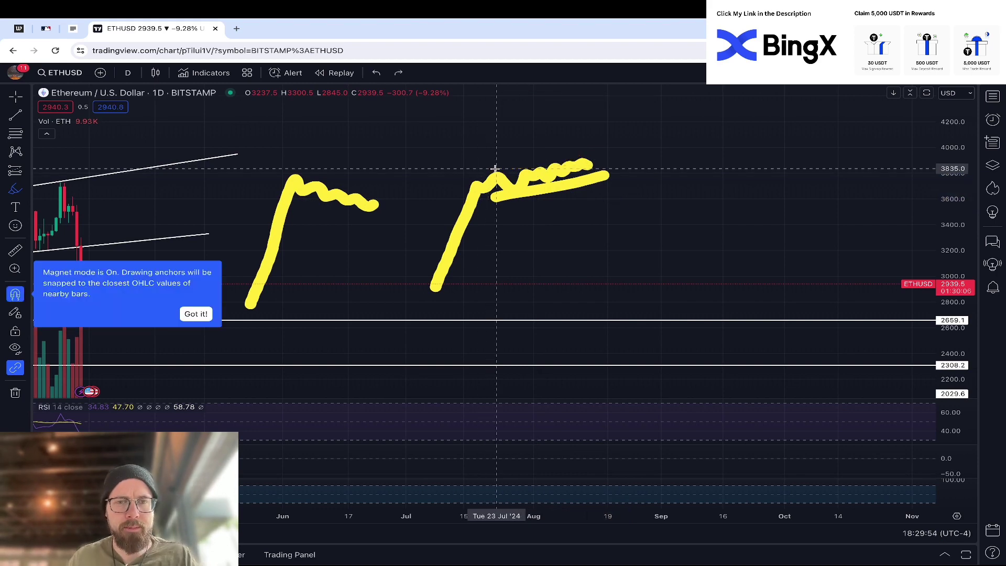
pyautogui.hotkey('ctrl', 'z')
pyautogui.hscroll(-10, 495, 168)
pyautogui.hotkey('ctrl', 'z')
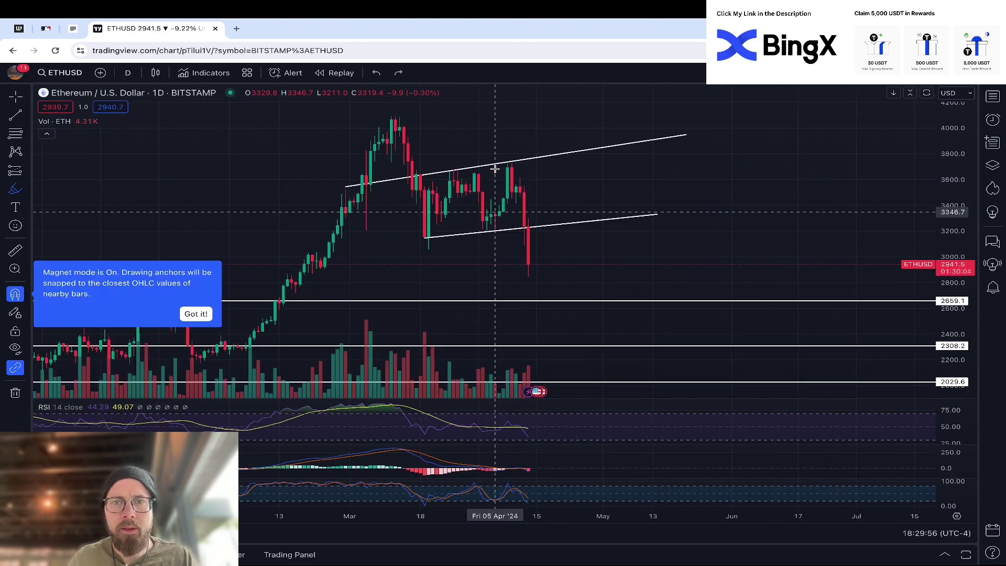
pyautogui.click(16, 99)
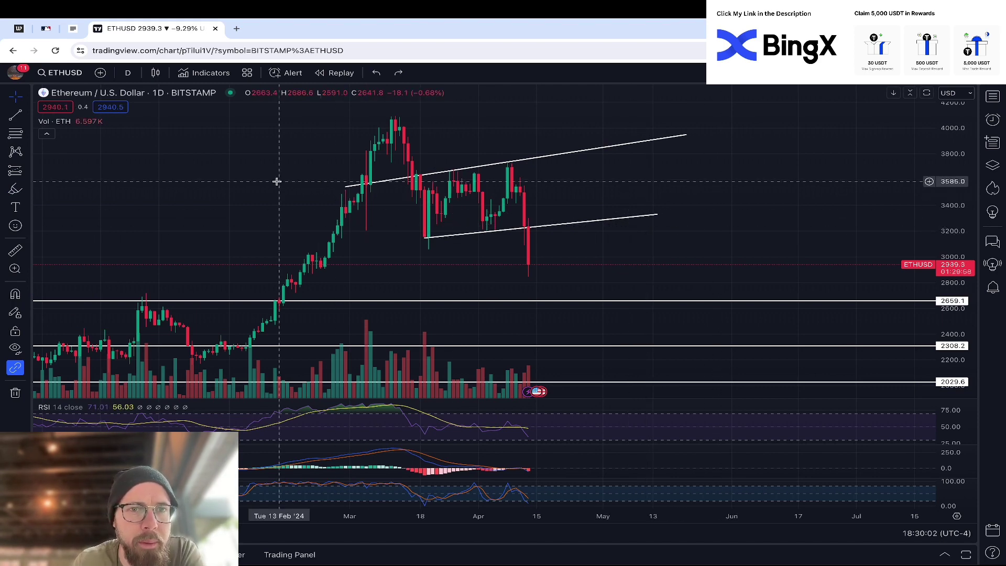
# Step: Switch the chart to the 1-hour interval and draw a horizontal support line at 2838.8 just under the latest low
pyautogui.moveTo(951, 131); pyautogui.dragTo(940, 172)
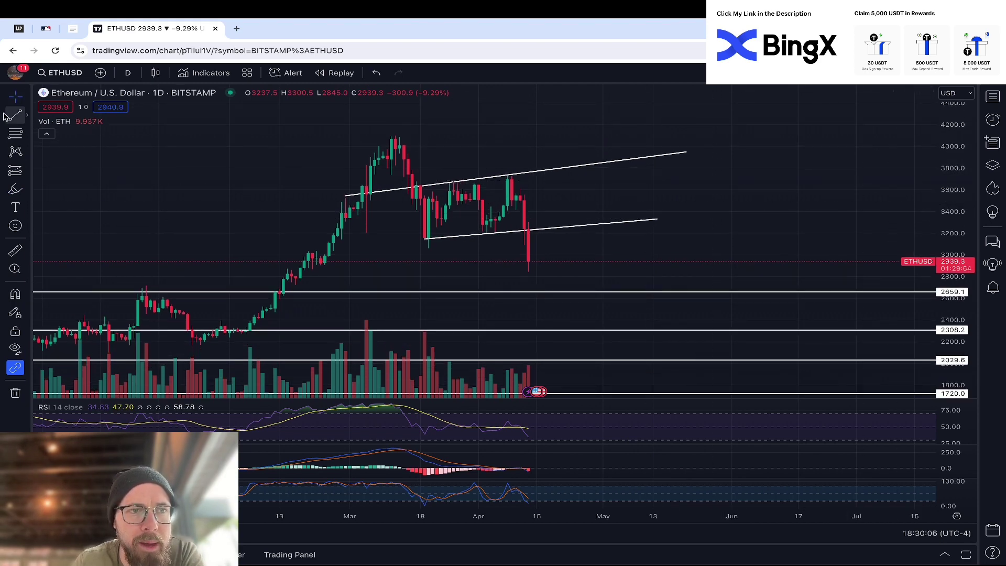
pyautogui.click(27, 115)
pyautogui.click(80, 238)
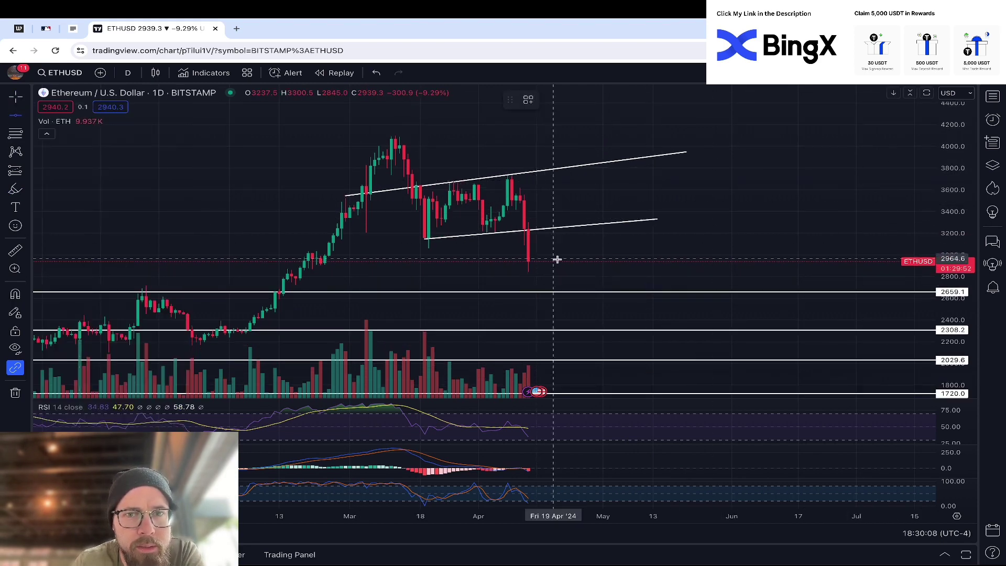
pyautogui.click(120, 75)
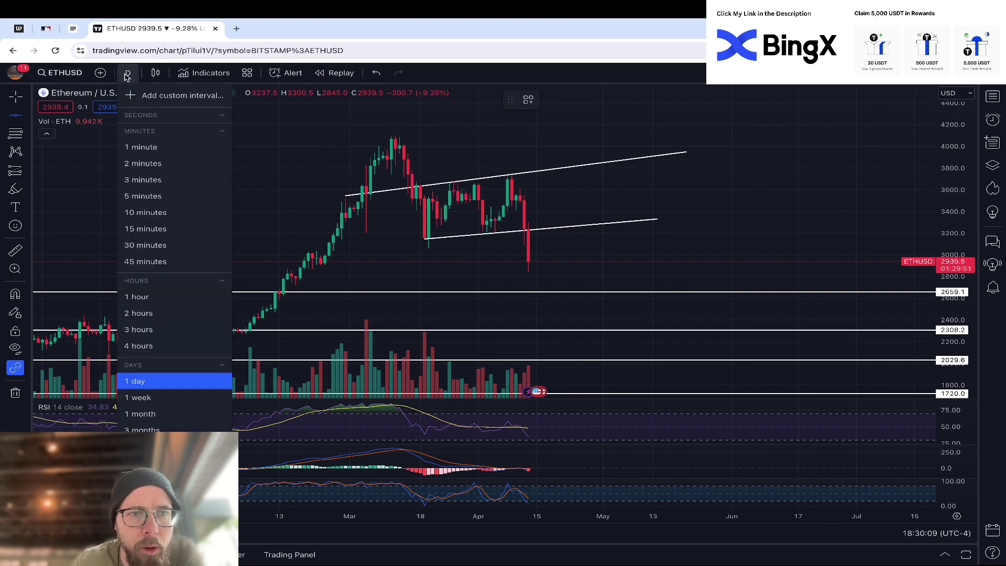
pyautogui.click(159, 294)
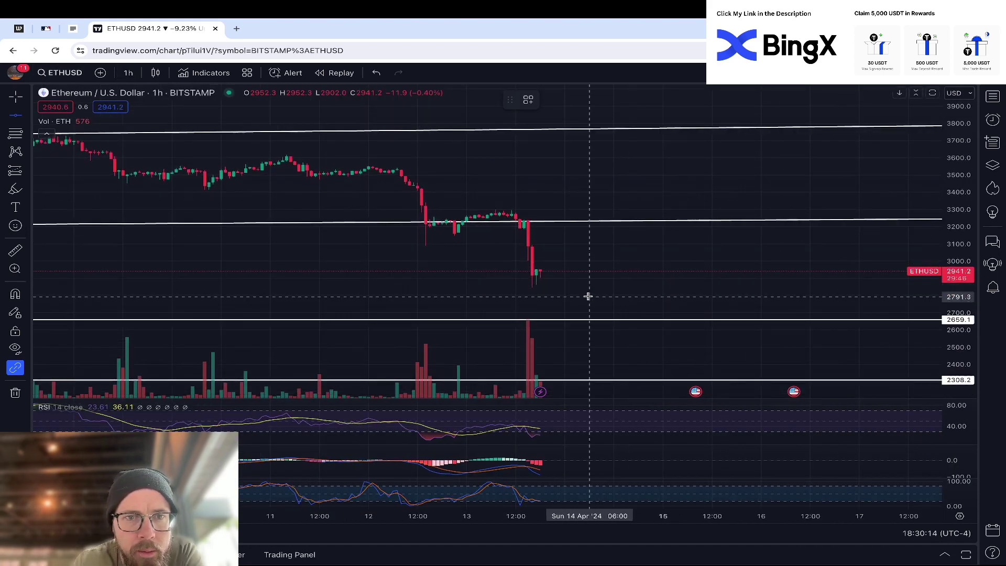
pyautogui.click(14, 118)
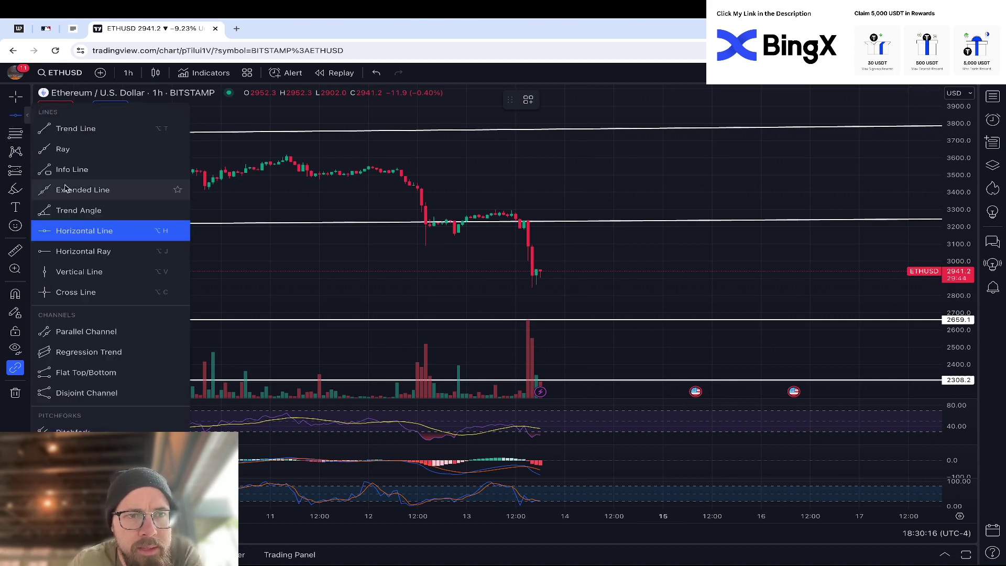
pyautogui.click(99, 229)
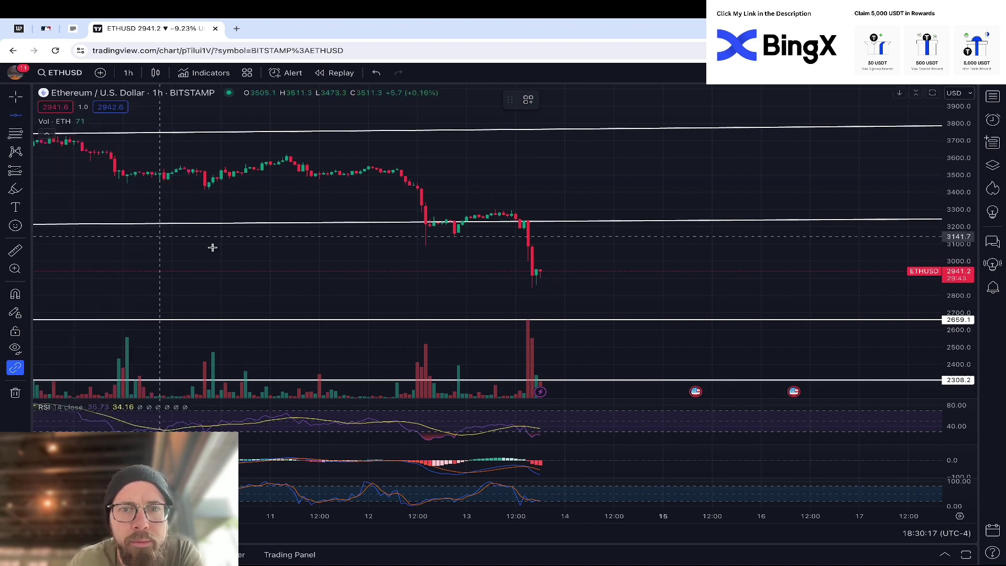
pyautogui.click(610, 289)
# Step: Switch the chart to the 15-minute interval and enlarge the MACD pane to examine momentum after the drop
pyautogui.click(128, 74)
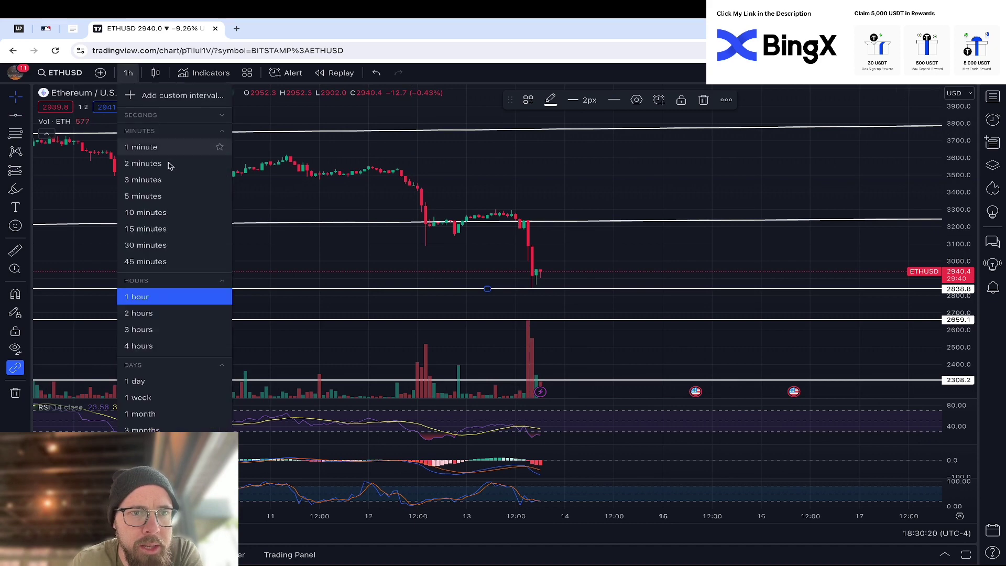
pyautogui.click(178, 211)
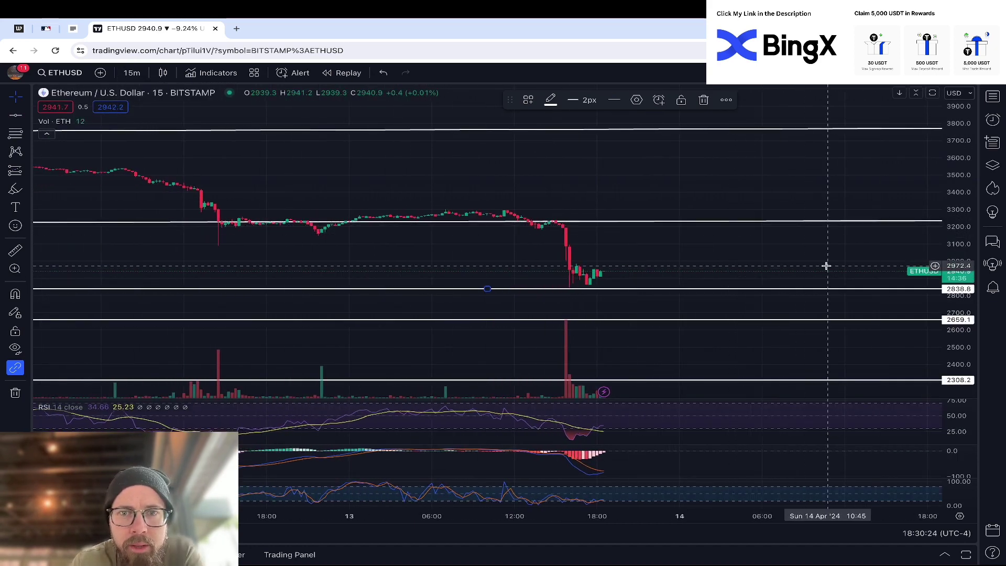
pyautogui.scroll(3, 833, 264)
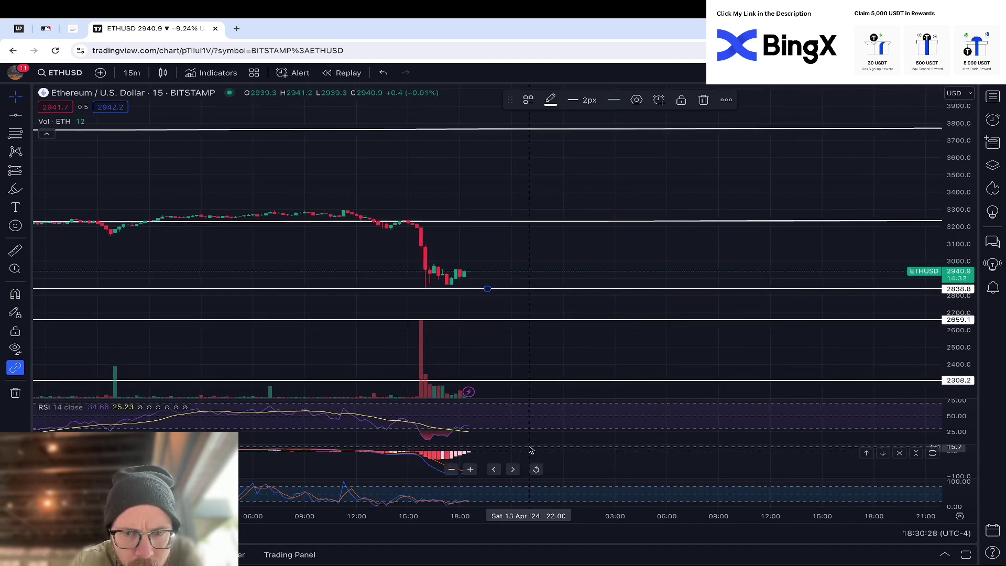
pyautogui.moveTo(528, 445); pyautogui.dragTo(526, 346)
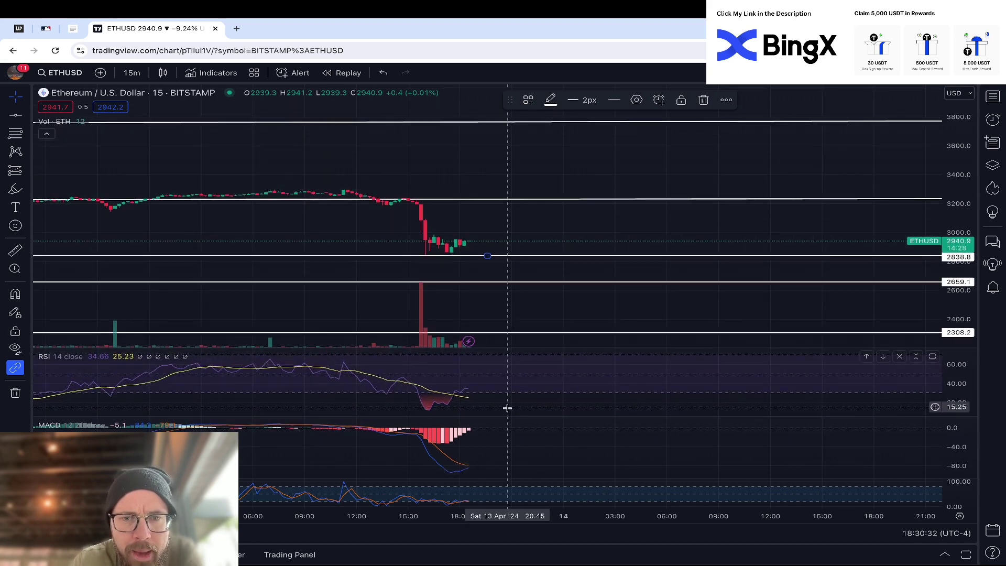
pyautogui.moveTo(507, 415); pyautogui.dragTo(511, 399)
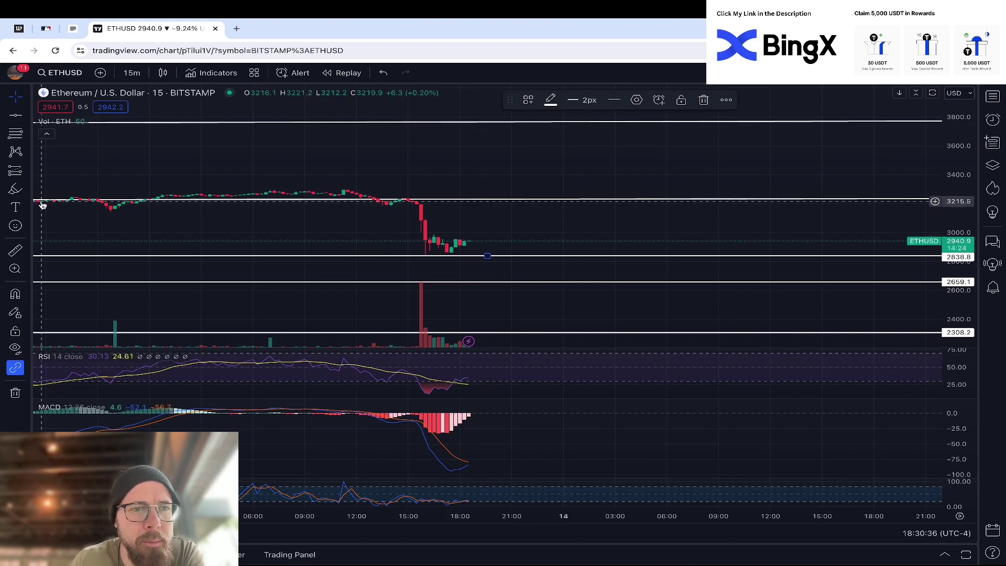
# Step: Sketch with the highlighter a rebound to the broken lower trend line and back down to about 2936, and undo it
pyautogui.click(26, 189)
pyautogui.click(72, 225)
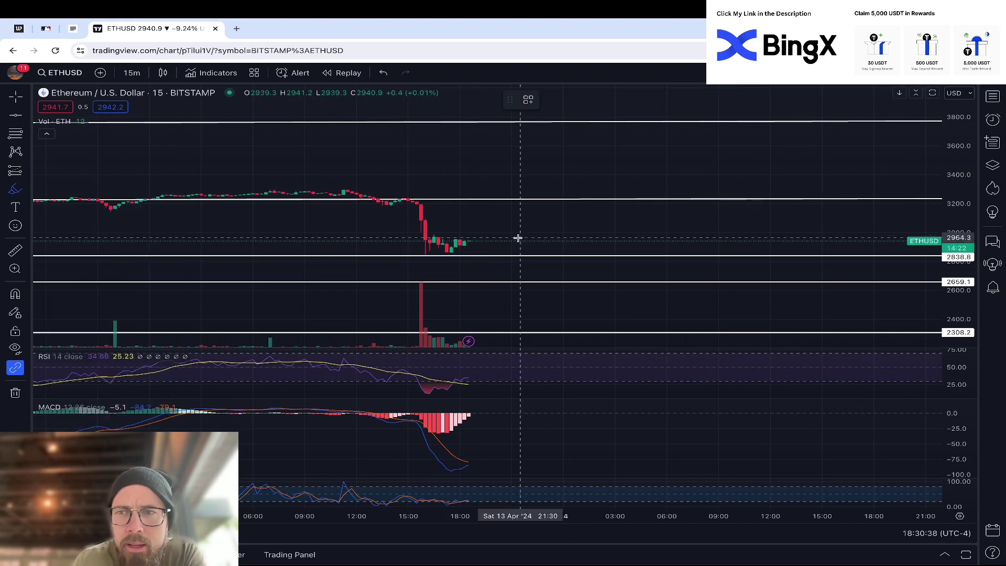
pyautogui.moveTo(475, 240)
pyautogui.mouseDown()
pyautogui.moveTo(518, 194)
pyautogui.moveTo(551, 242)
pyautogui.mouseUp()
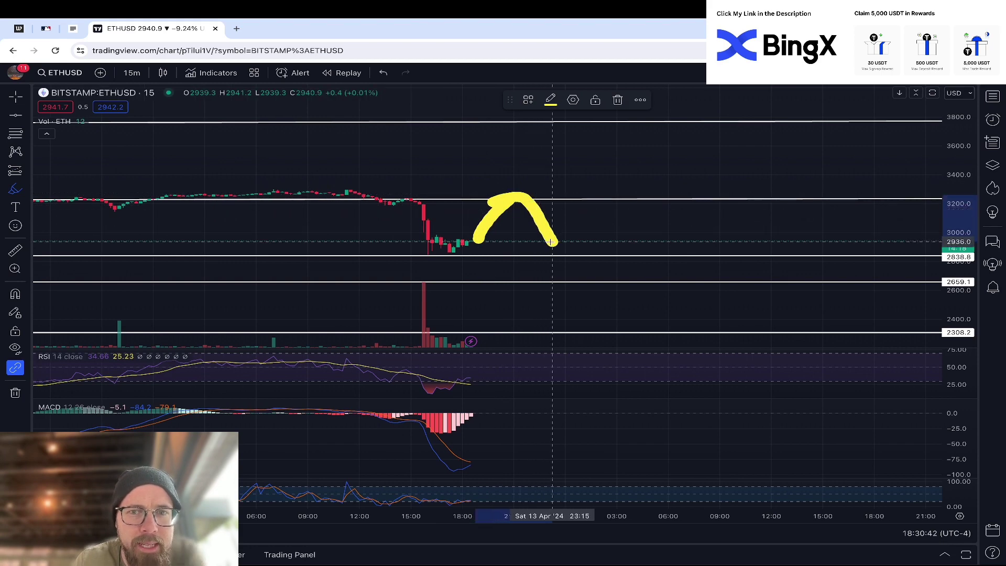
pyautogui.hotkey('ctrl', 'z')
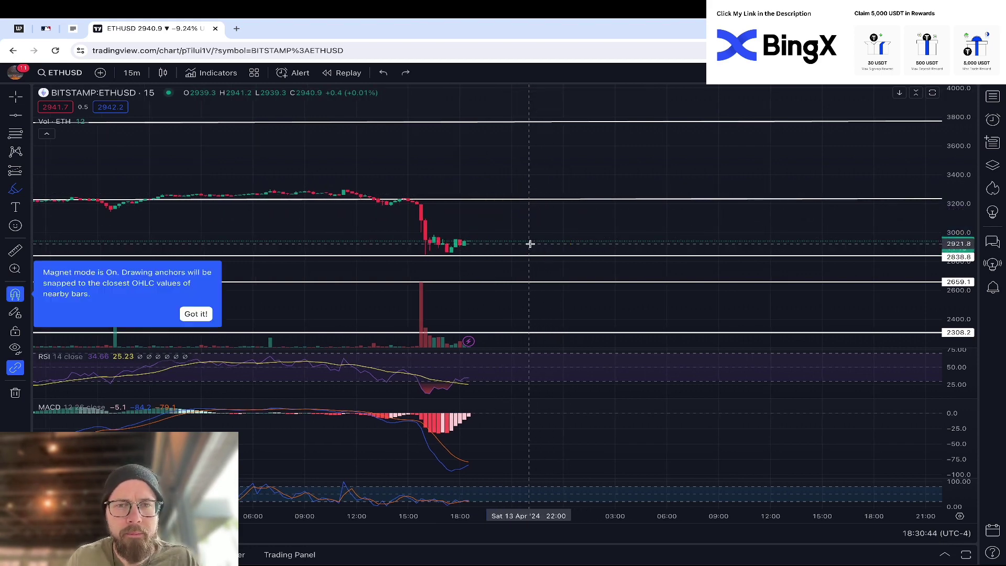
# Step: Switch the chart to the 1-hour interval and examine the latest candles, RSI and MACD around the 2838.8 support line
pyautogui.click(132, 74)
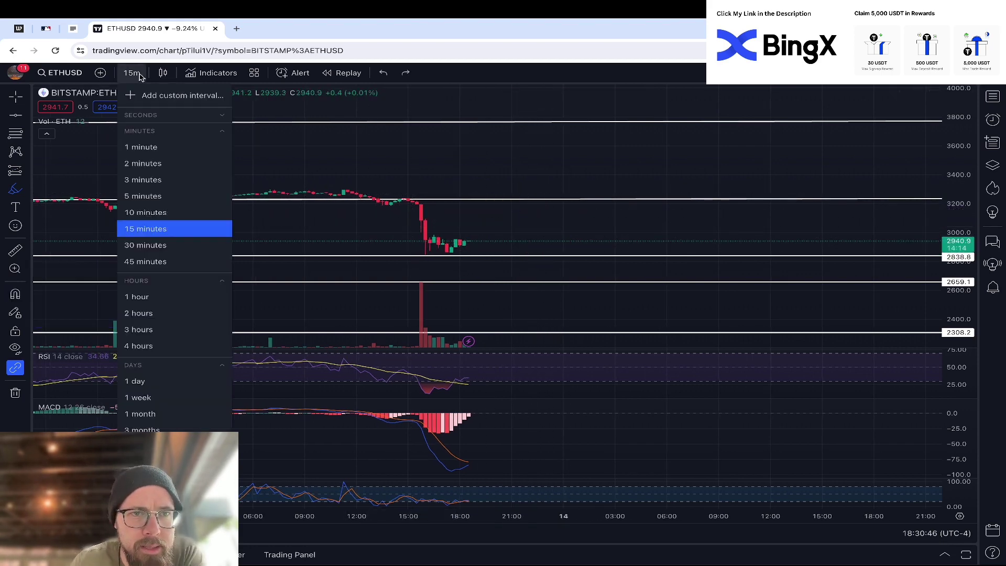
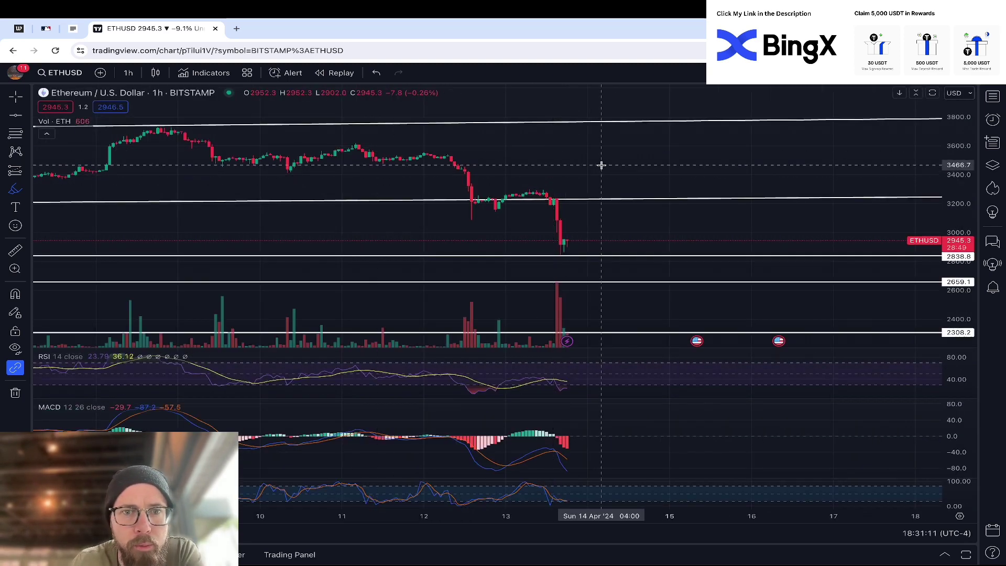
pyautogui.scroll(5, 602, 165)
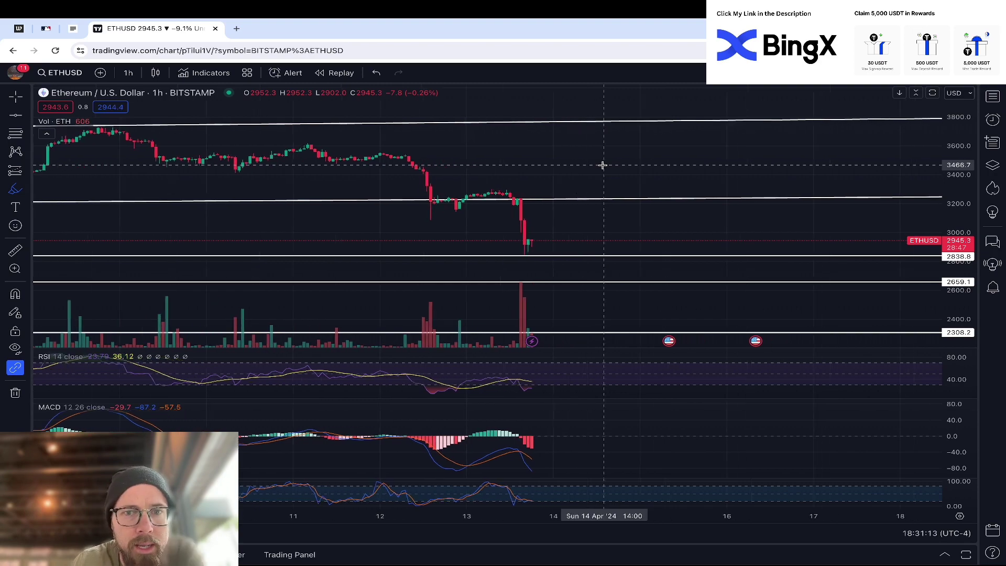
pyautogui.scroll(1, 374, 246)
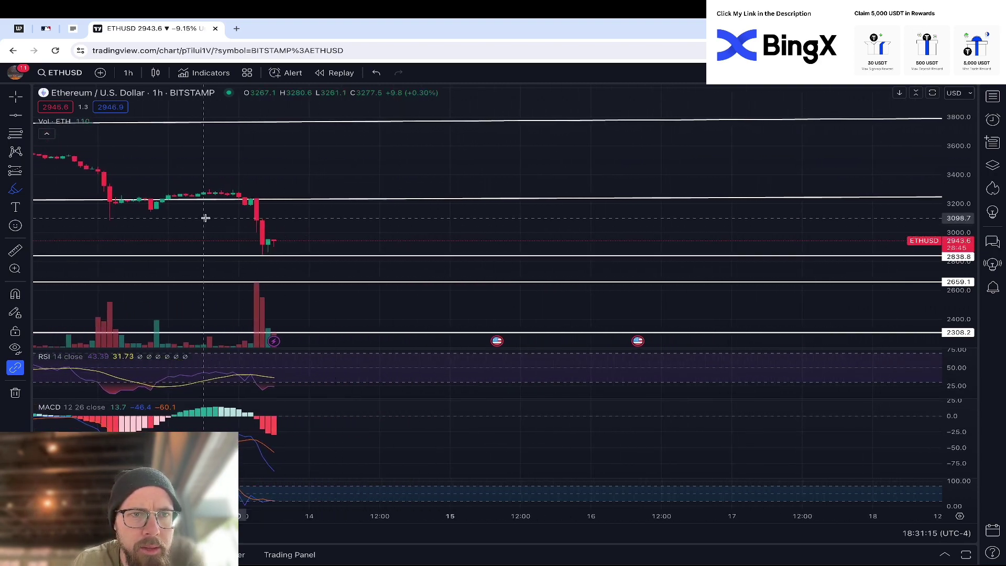
pyautogui.moveTo(338, 232); pyautogui.dragTo(624, 274)
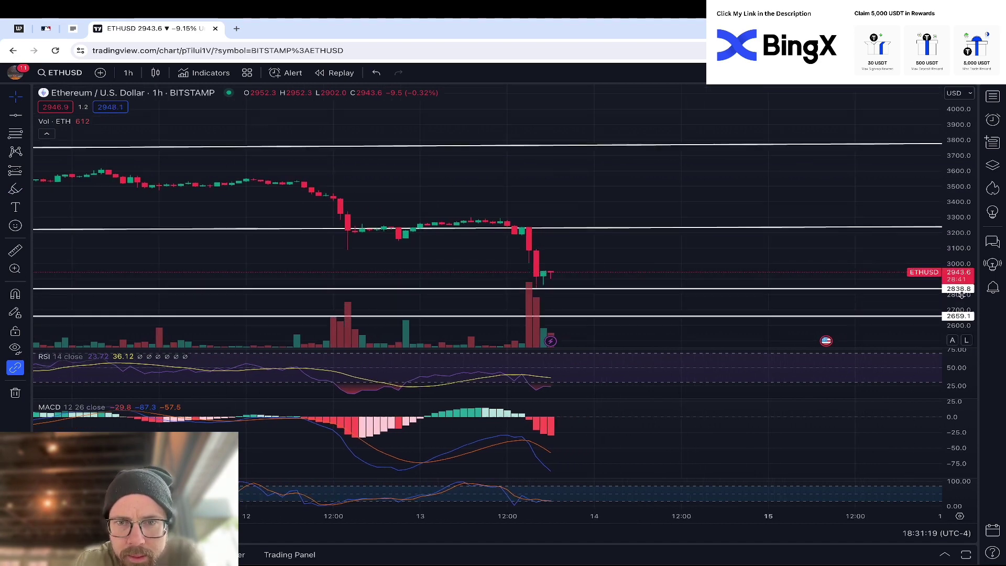
pyautogui.moveTo(739, 294); pyautogui.dragTo(601, 227)
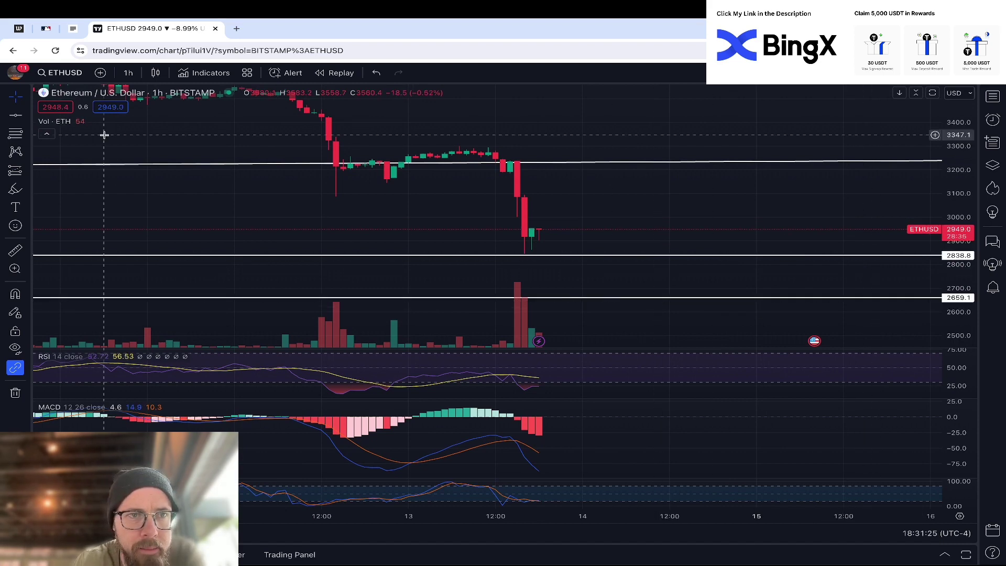
# Step: Switch the chart to the 4-hour interval and enlarge the RSI pane to compare the current reading with earlier lows
pyautogui.click(128, 73)
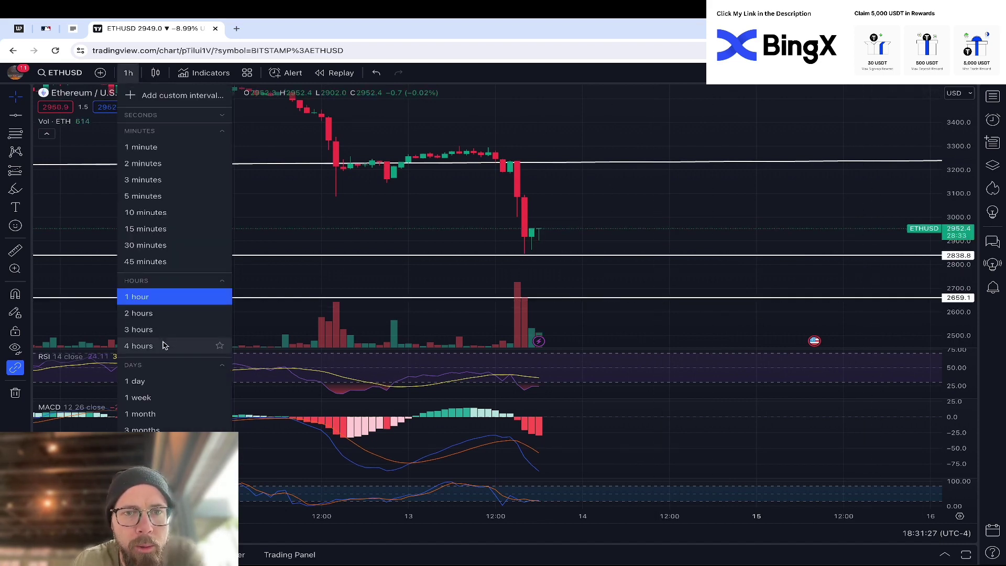
pyautogui.click(138, 345)
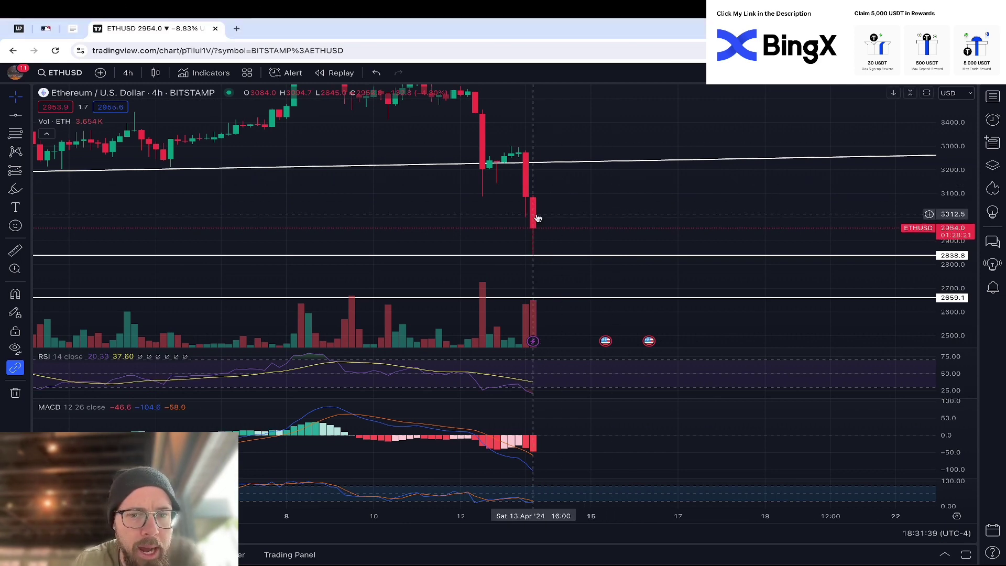
pyautogui.hscroll(-5, 538, 217)
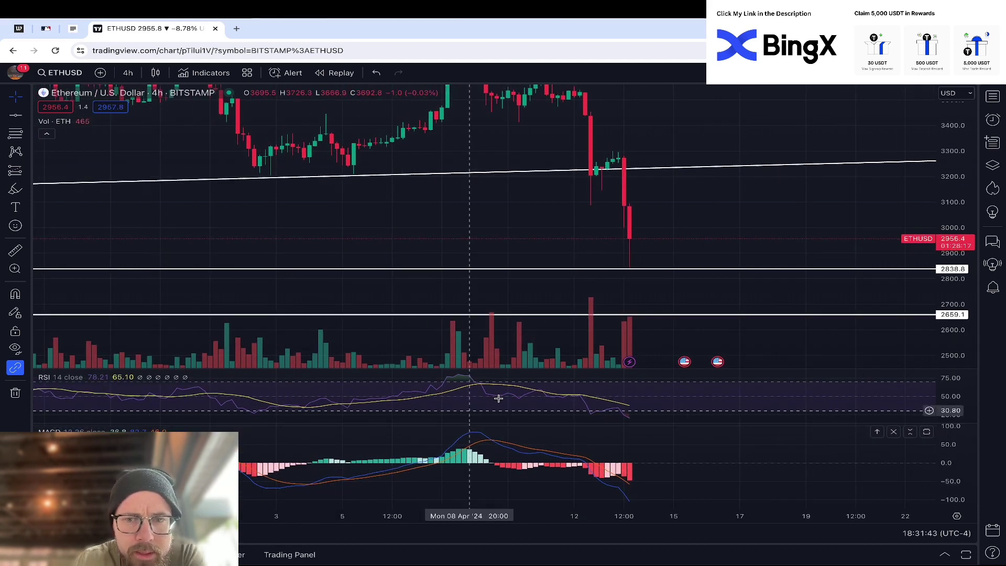
pyautogui.moveTo(601, 349); pyautogui.dragTo(606, 302)
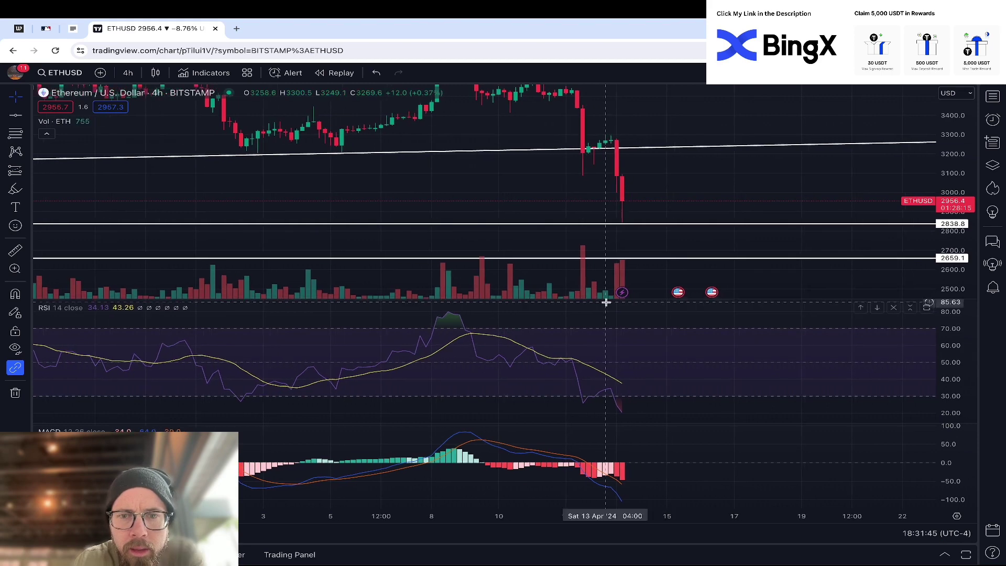
pyautogui.scroll(-5, 607, 344)
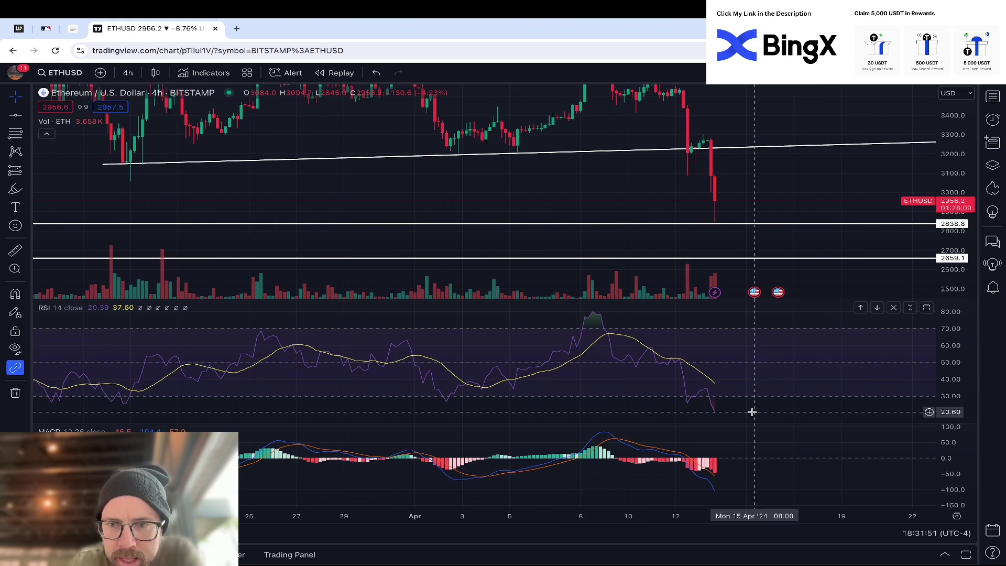
# Step: Switch the chart back to the 1-day interval and examine the daily RSI and MACD beneath the latest candle
pyautogui.click(128, 72)
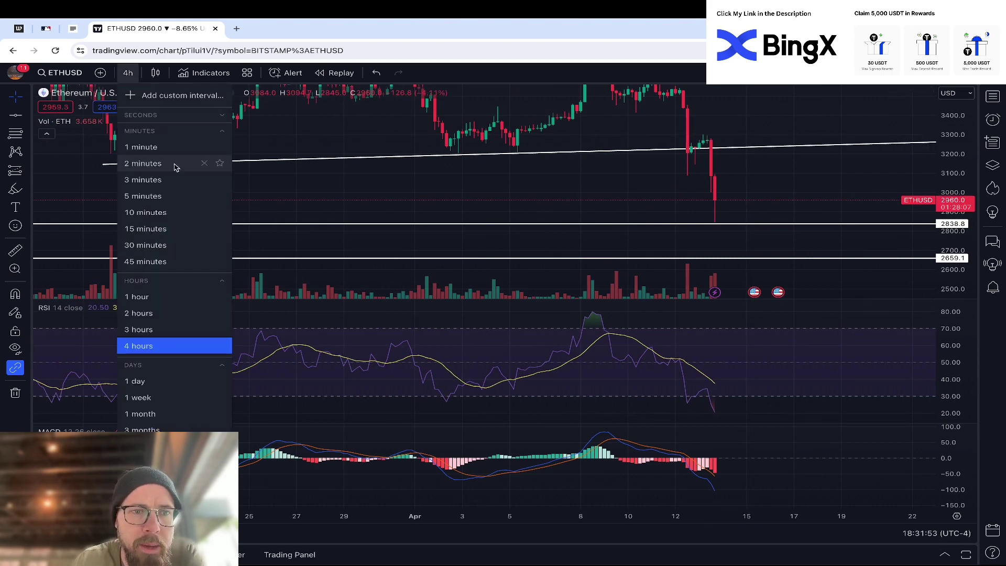
pyautogui.click(161, 375)
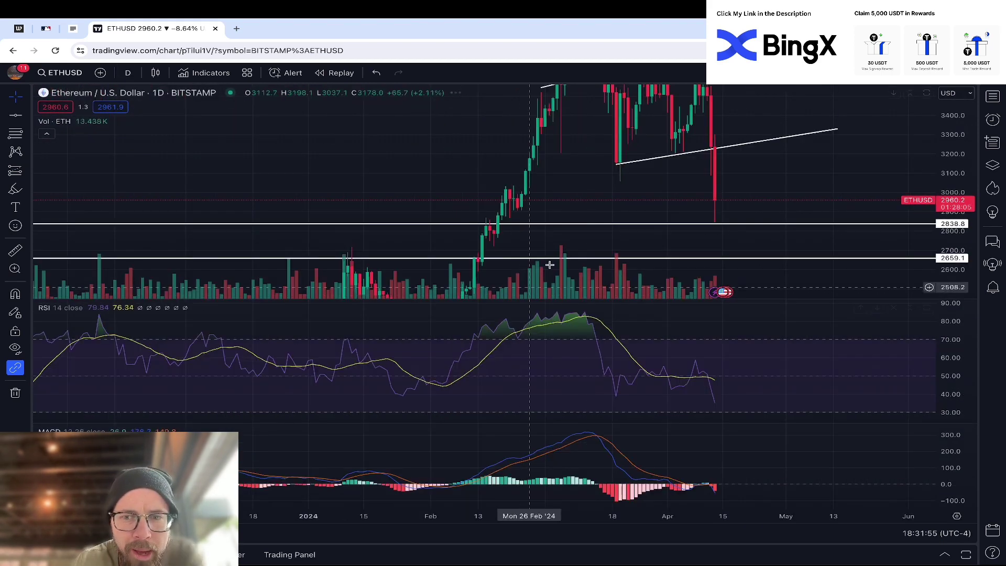
pyautogui.scroll(3, 697, 207)
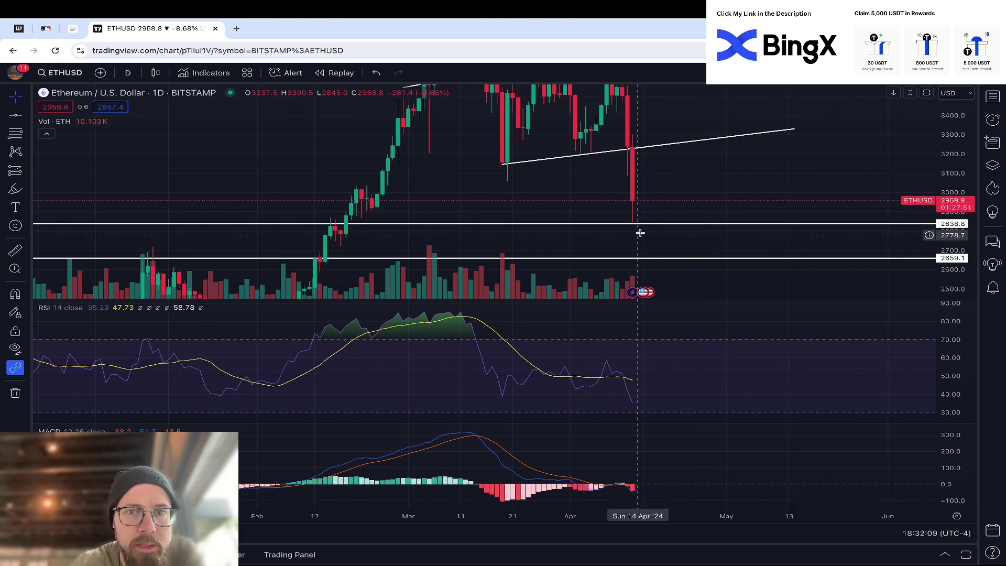
# Step: Fit the price scale to the daily data and measure the decline from the March peak to the latest low
pyautogui.moveTo(960, 123); pyautogui.dragTo(960, 137)
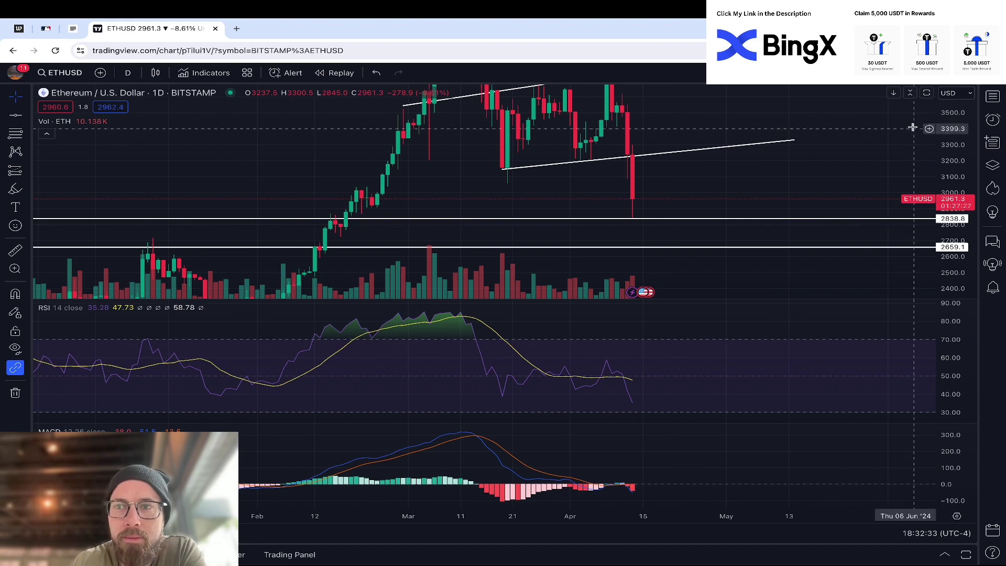
pyautogui.doubleClick(954, 113)
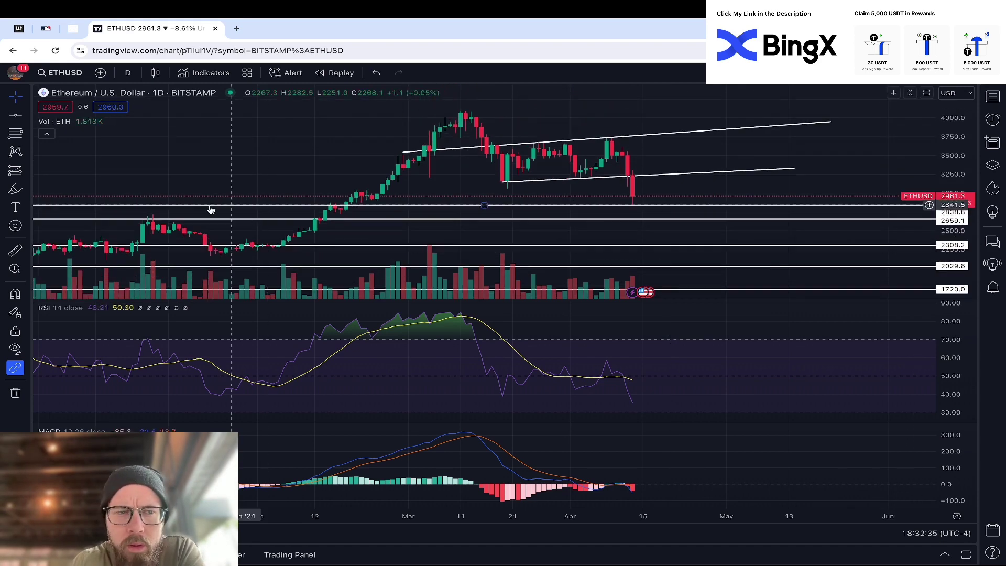
pyautogui.click(507, 110)
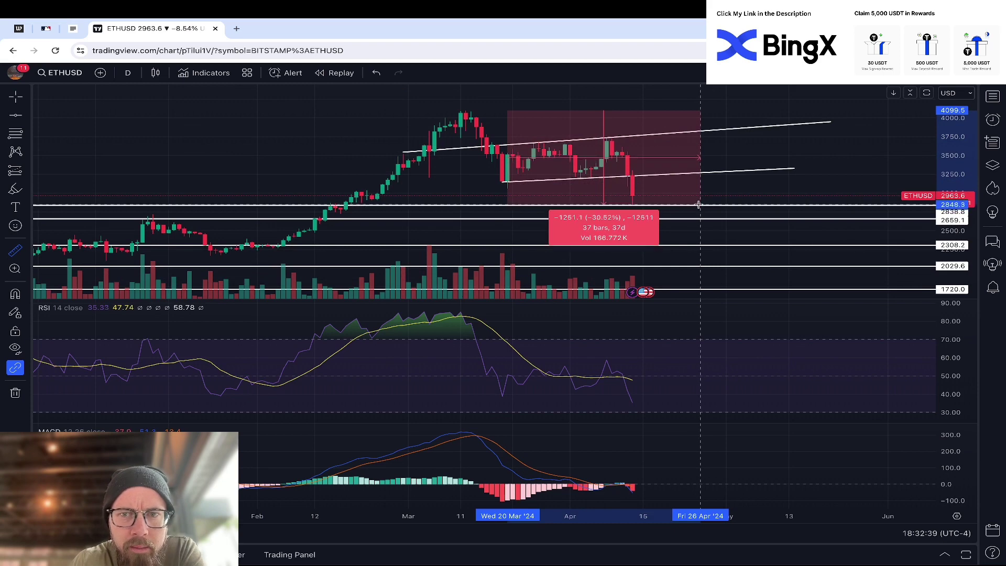
pyautogui.click(716, 200)
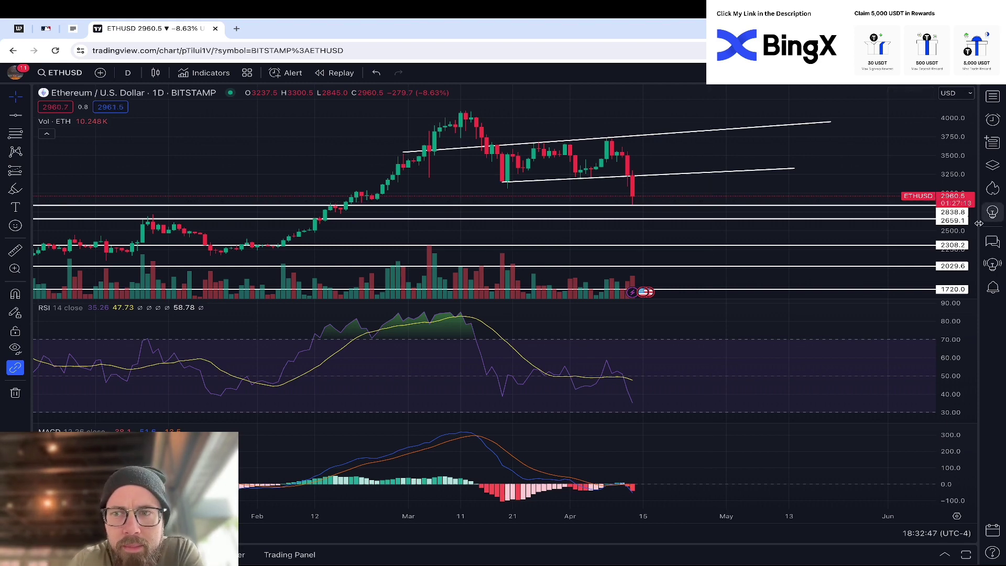
# Step: Switch the ETHUSD chart to the 1-week interval and remove the RSI indicator
pyautogui.moveTo(949, 256); pyautogui.dragTo(949, 199)
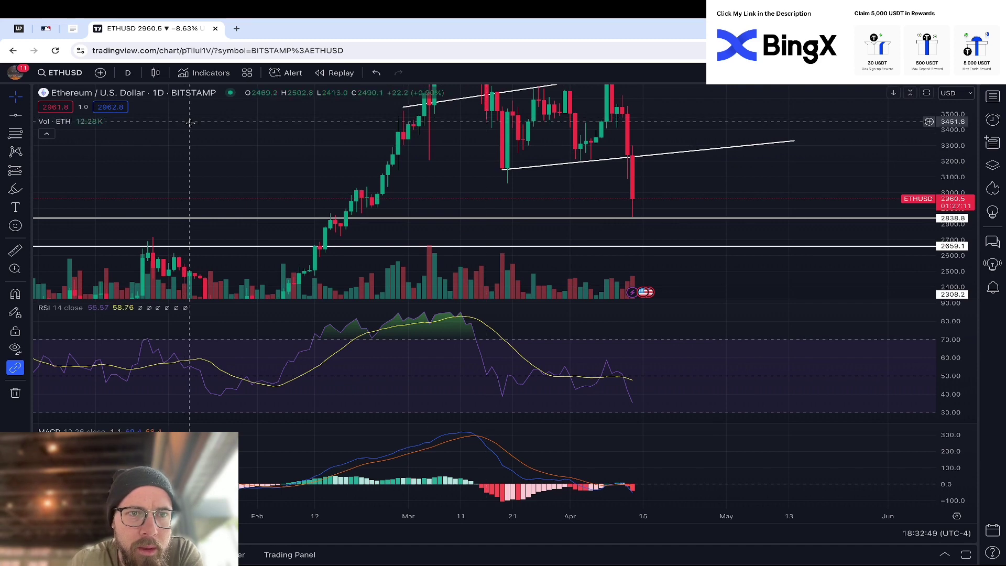
pyautogui.moveTo(284, 160); pyautogui.dragTo(198, 164)
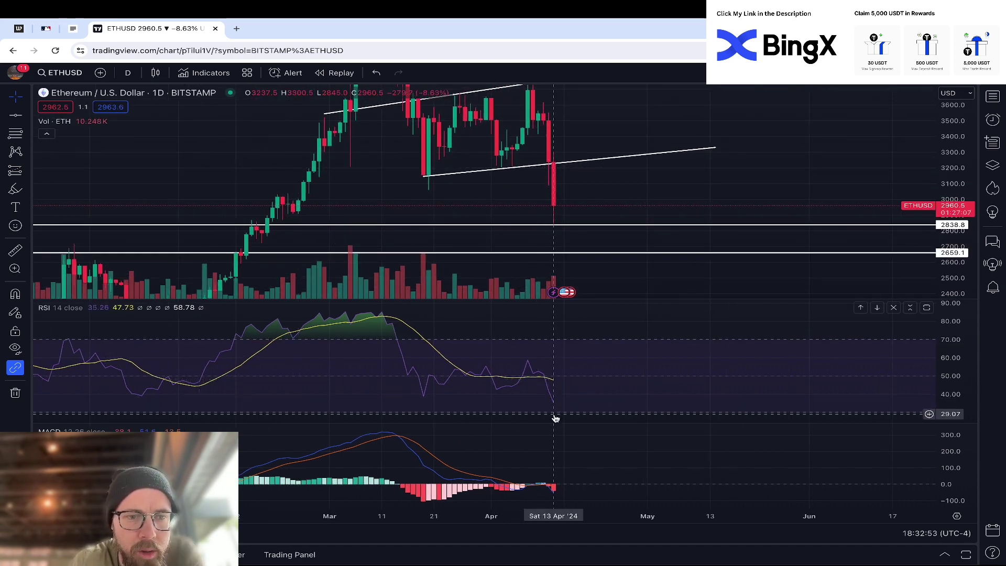
pyautogui.click(130, 74)
pyautogui.click(182, 395)
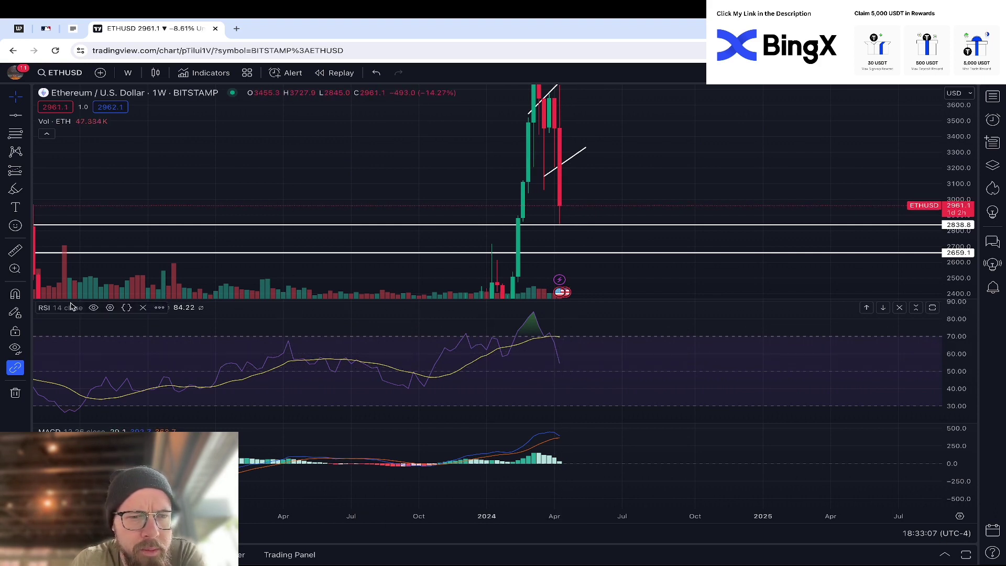
pyautogui.click(141, 308)
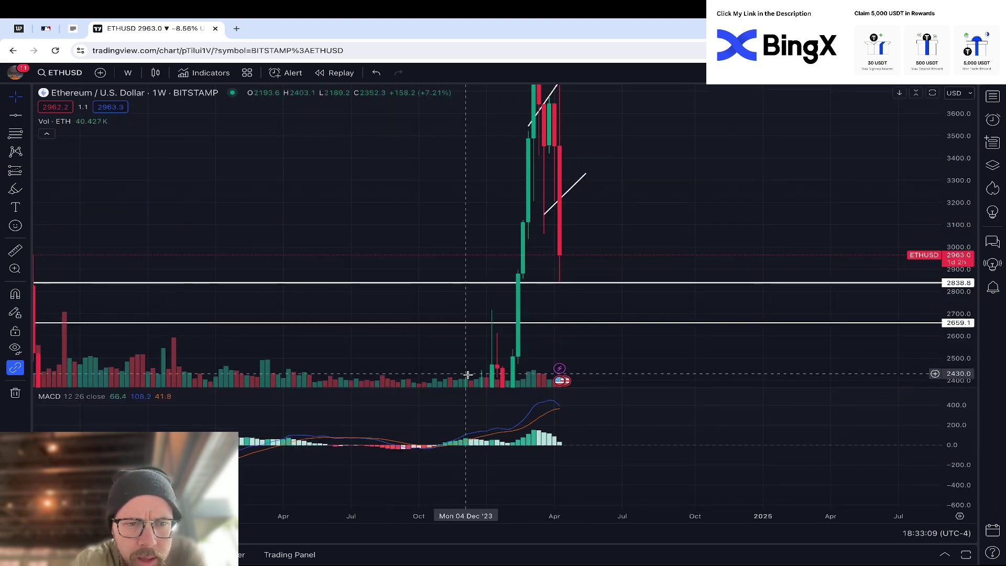
# Step: Enlarge the MACD pane and examine the latest weekly histogram bars and the gap between the MACD and signal lines
pyautogui.moveTo(480, 385); pyautogui.dragTo(484, 331)
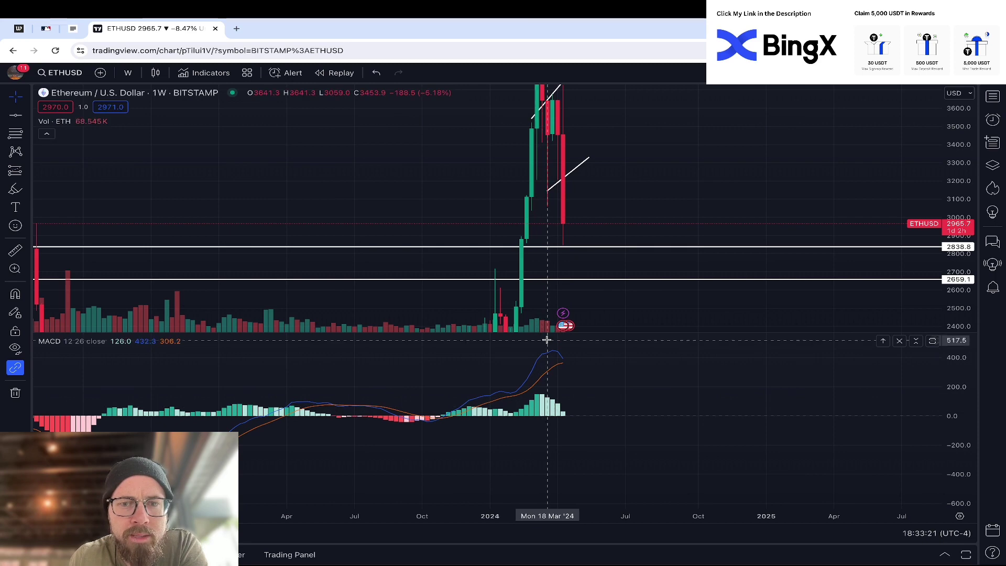
pyautogui.moveTo(548, 330); pyautogui.dragTo(545, 302)
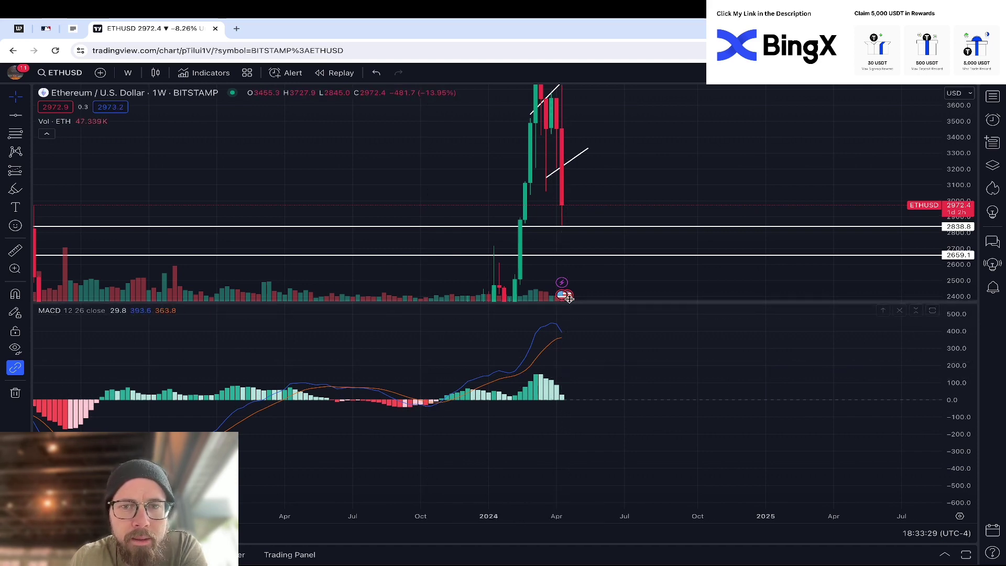
pyautogui.scroll(2, 563, 330)
pyautogui.moveTo(563, 330); pyautogui.dragTo(532, 363)
pyautogui.scroll(2, 546, 381)
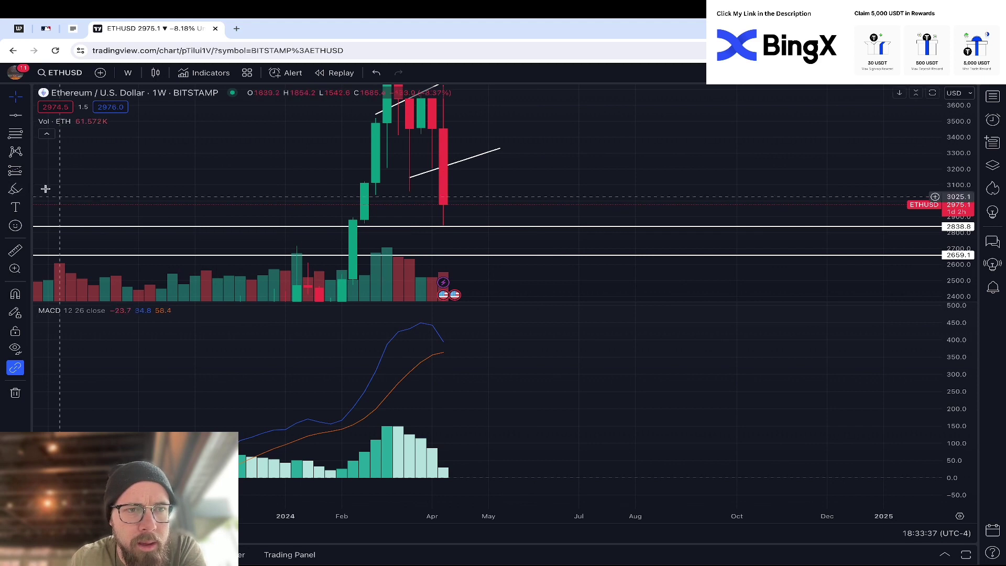
# Step: Sketch a downward brush stroke from the end of the weekly MACD line past the signal line, and undo it
pyautogui.click(27, 188)
pyautogui.click(60, 221)
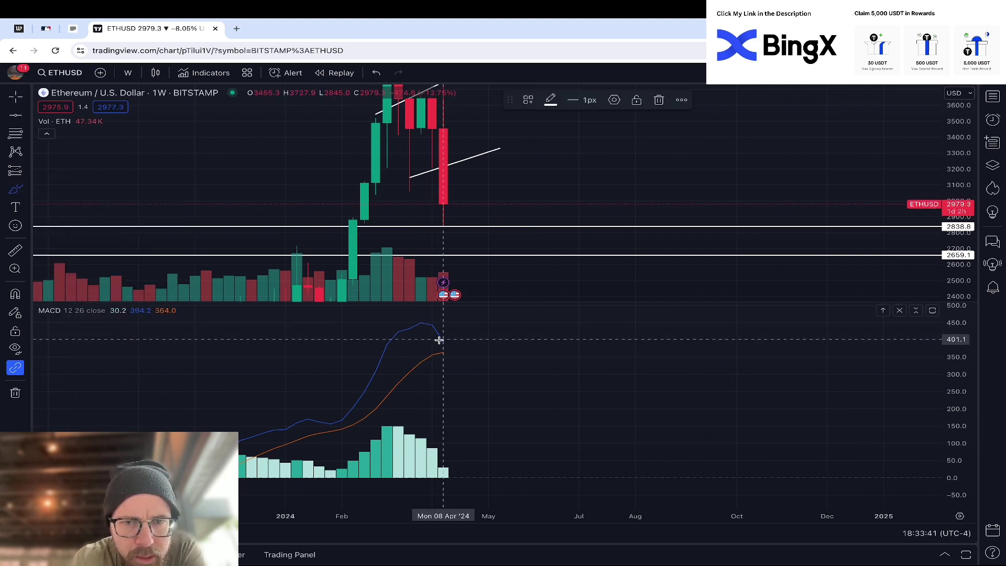
pyautogui.moveTo(443, 351); pyautogui.dragTo(466, 378)
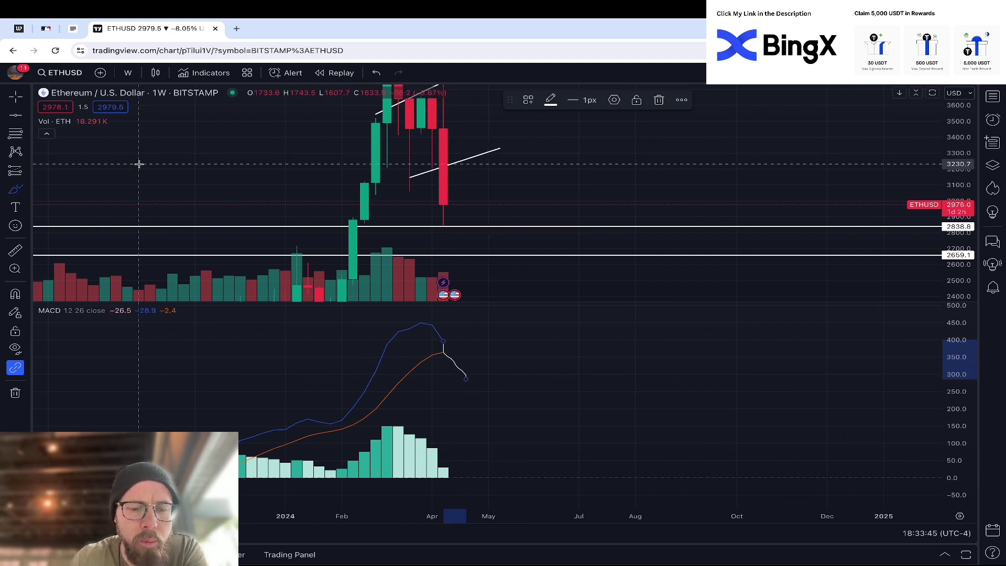
pyautogui.hotkey('ctrl', 'z')
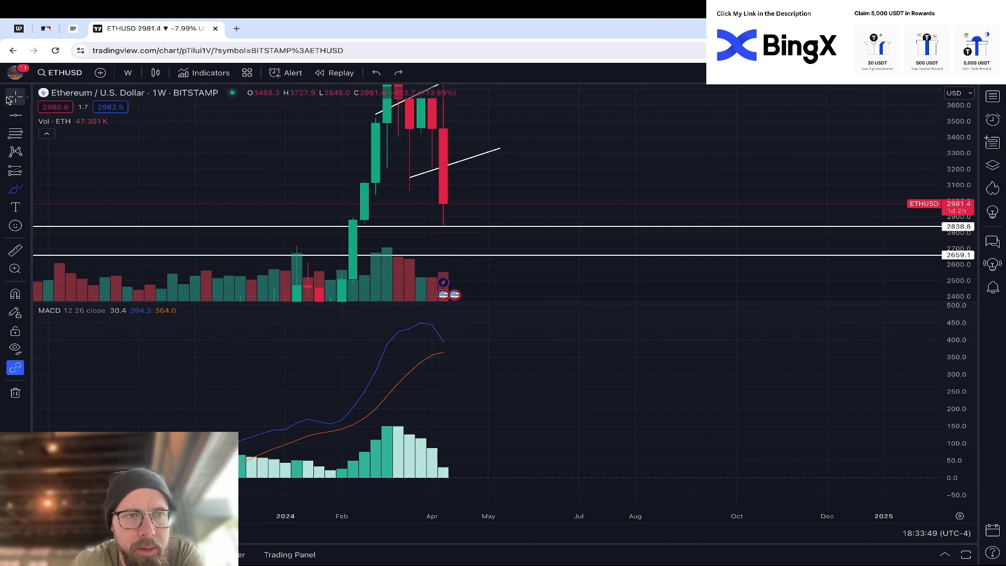
# Step: Shrink the MACD pane and examine the weekly price history since 2021 against the support lines down to 1431.0
pyautogui.moveTo(292, 303); pyautogui.dragTo(367, 446)
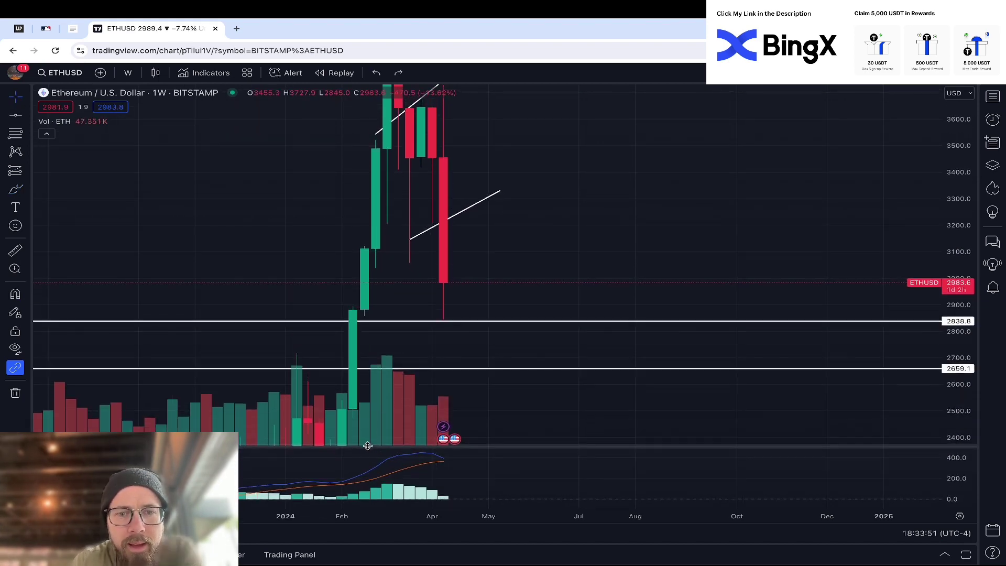
pyautogui.scroll(-5, 525, 309)
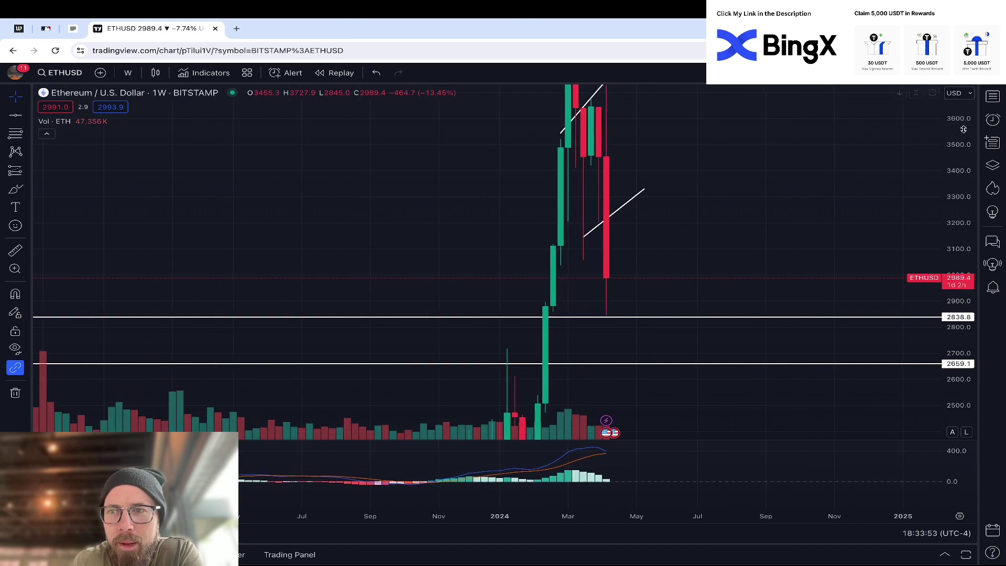
pyautogui.moveTo(963, 129); pyautogui.dragTo(963, 220)
pyautogui.scroll(-4, 781, 269)
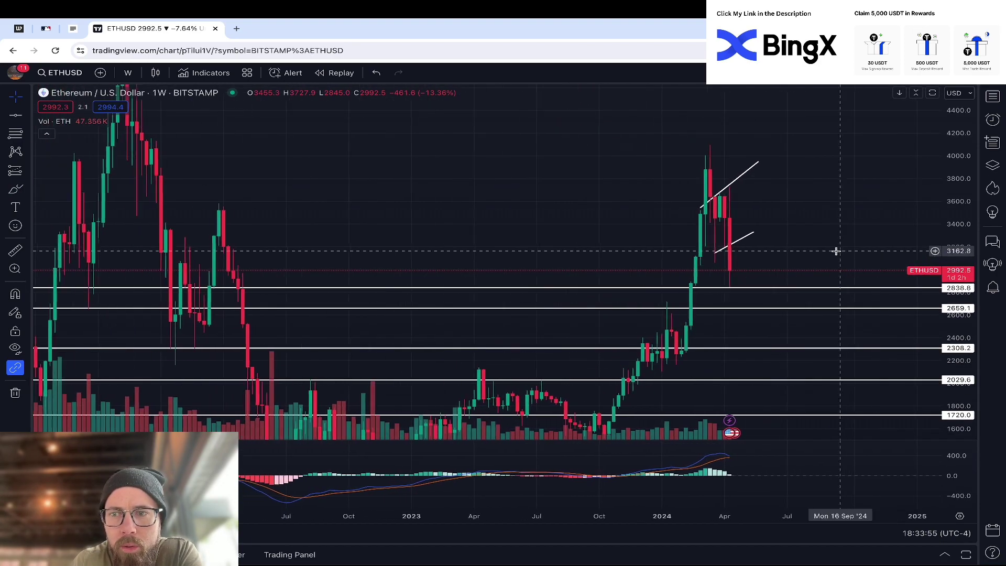
pyautogui.moveTo(835, 252); pyautogui.dragTo(835, 194)
pyautogui.scroll(-3, 834, 188)
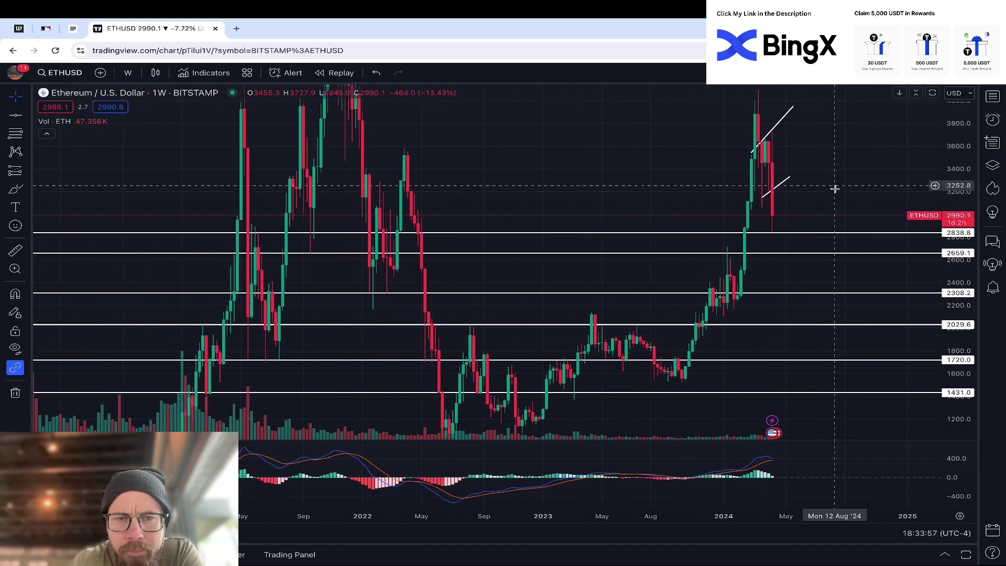
pyautogui.scroll(-2, 834, 188)
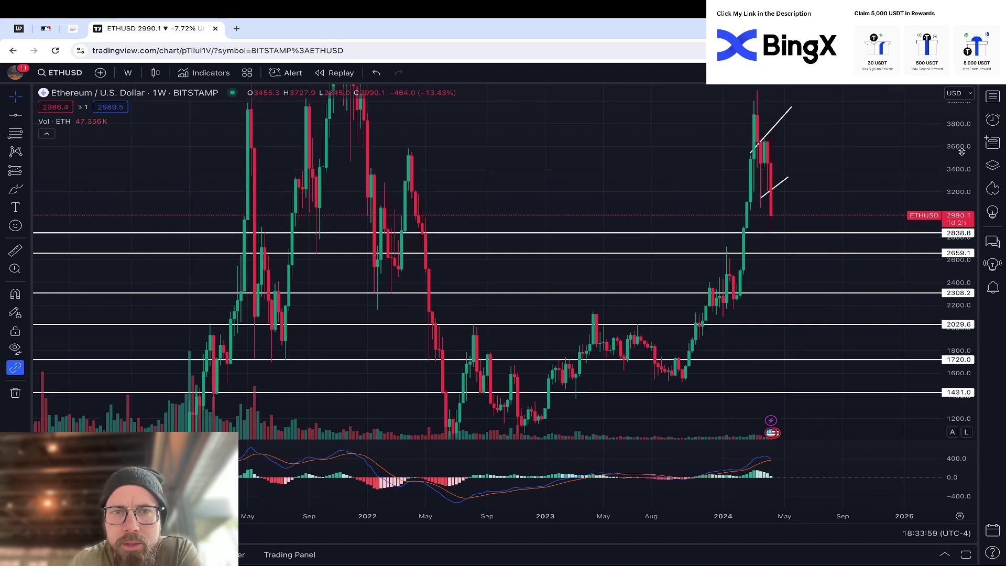
pyautogui.moveTo(959, 155); pyautogui.dragTo(959, 176)
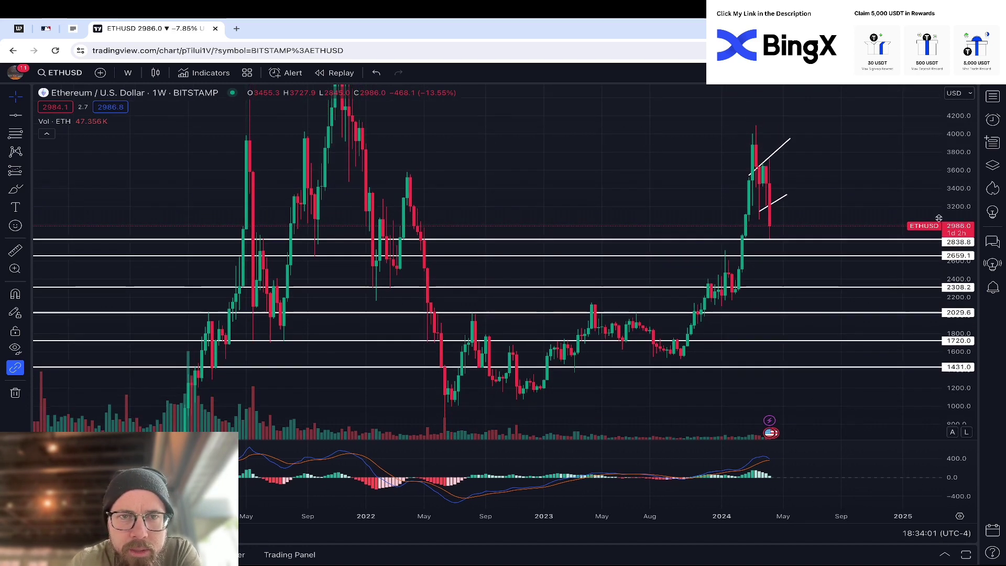
pyautogui.moveTo(891, 175); pyautogui.dragTo(749, 173)
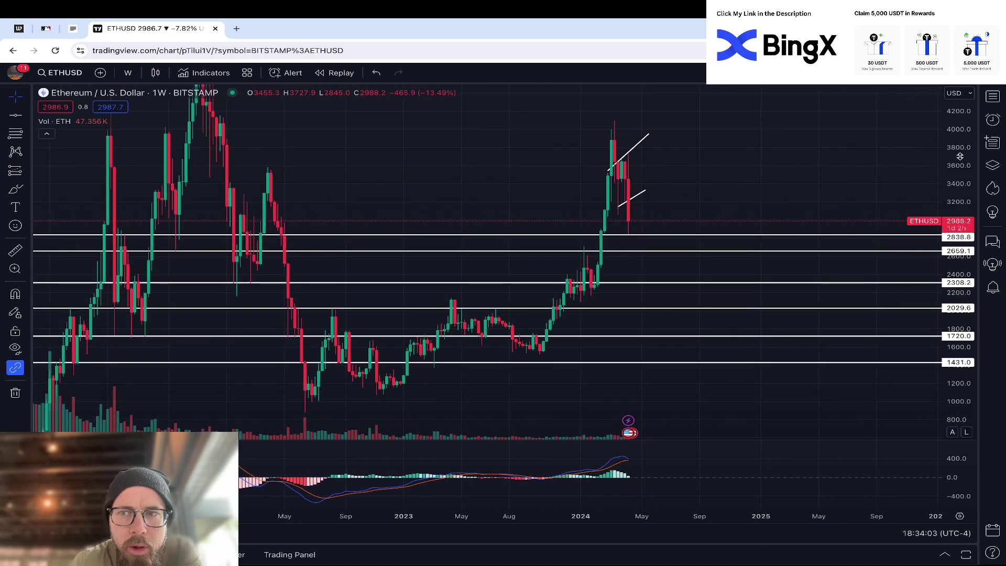
pyautogui.moveTo(959, 163); pyautogui.dragTo(959, 188)
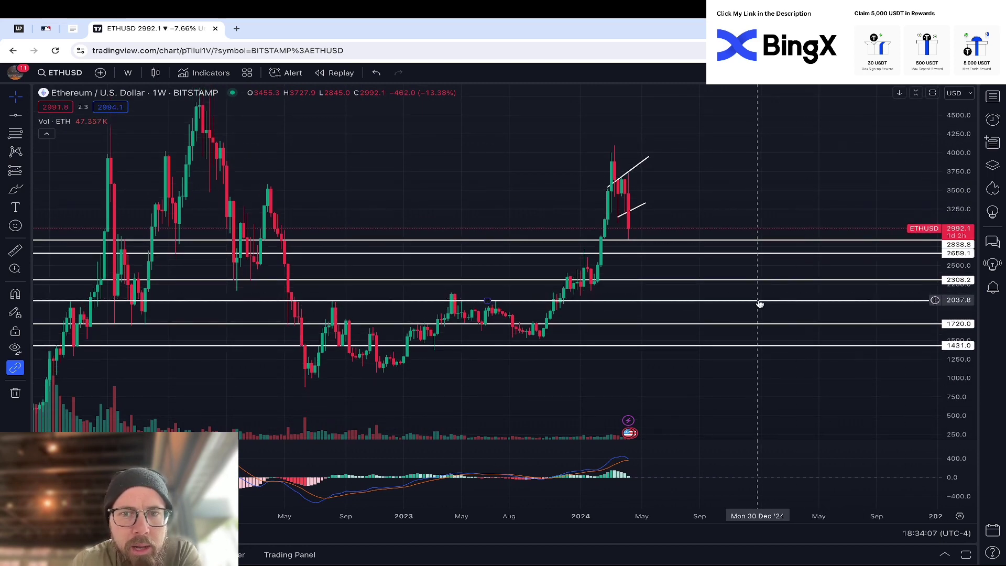
# Step: Mark the 2029.6 support line in yellow with the Highlighter from about May 2024 to January 2025
pyautogui.click(20, 189)
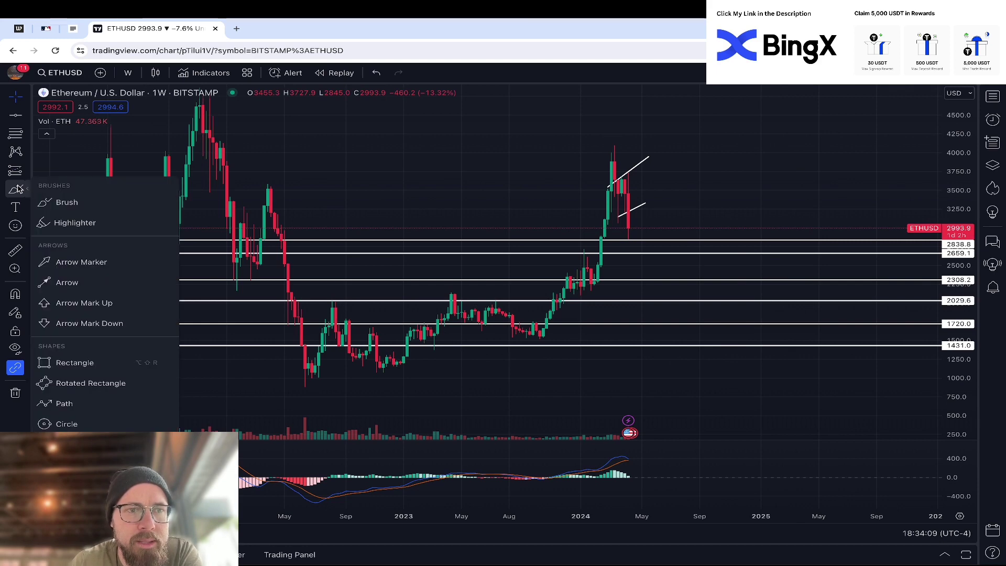
pyautogui.click(73, 223)
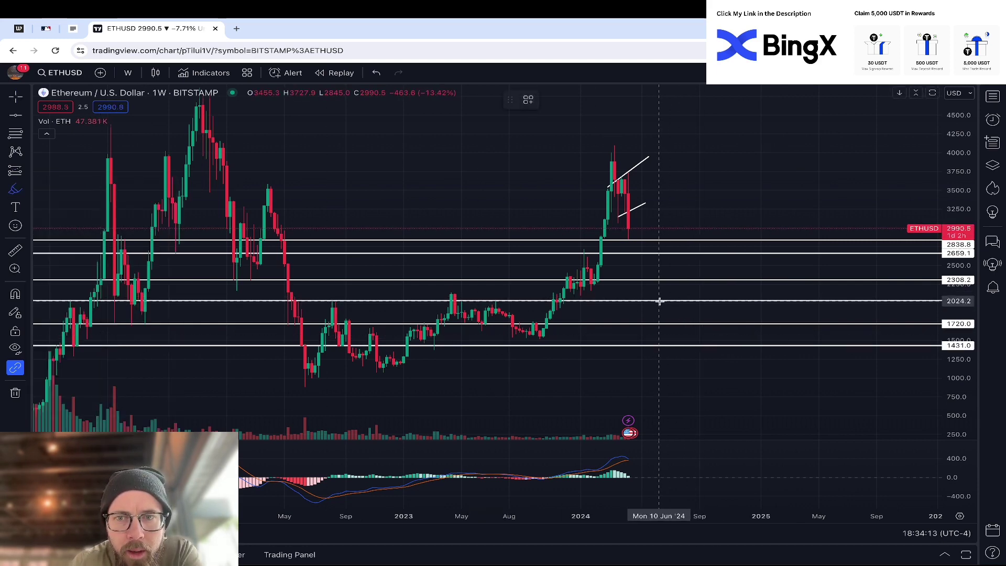
pyautogui.moveTo(660, 301); pyautogui.dragTo(767, 300)
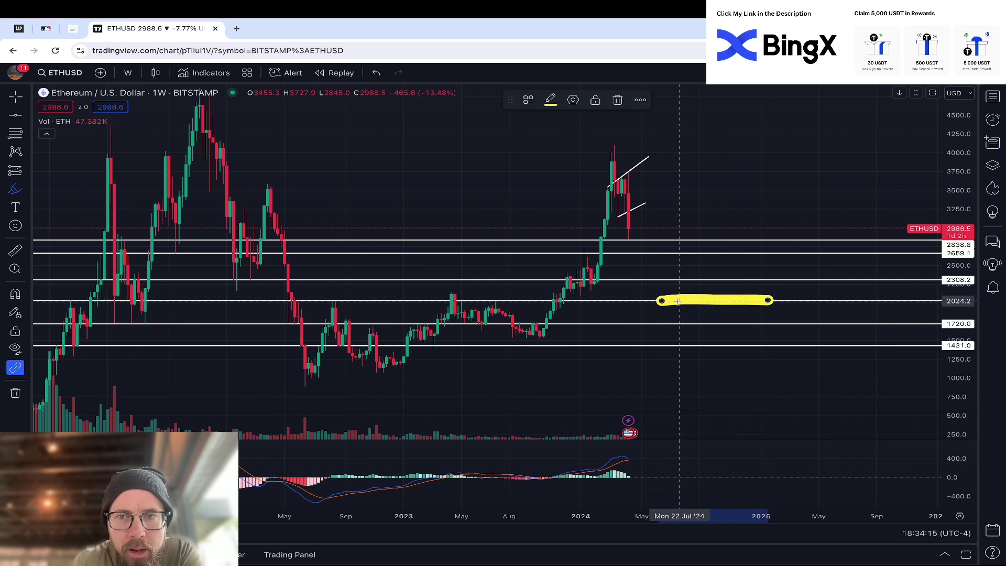
pyautogui.moveTo(634, 300); pyautogui.dragTo(673, 301)
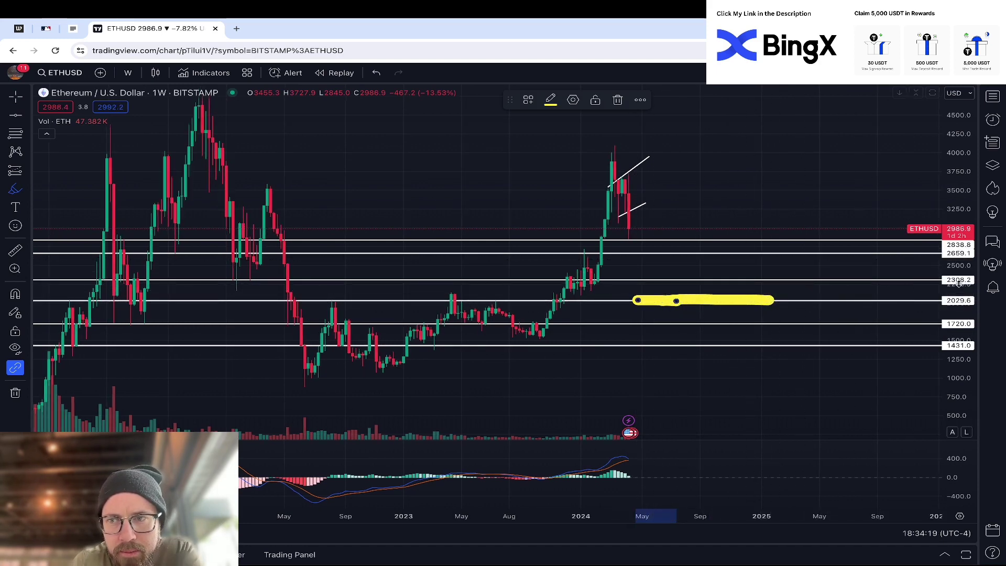
# Step: Extend the yellow highlight along the 2029.6 support line to about September 2025
pyautogui.moveTo(958, 283); pyautogui.dragTo(966, 158)
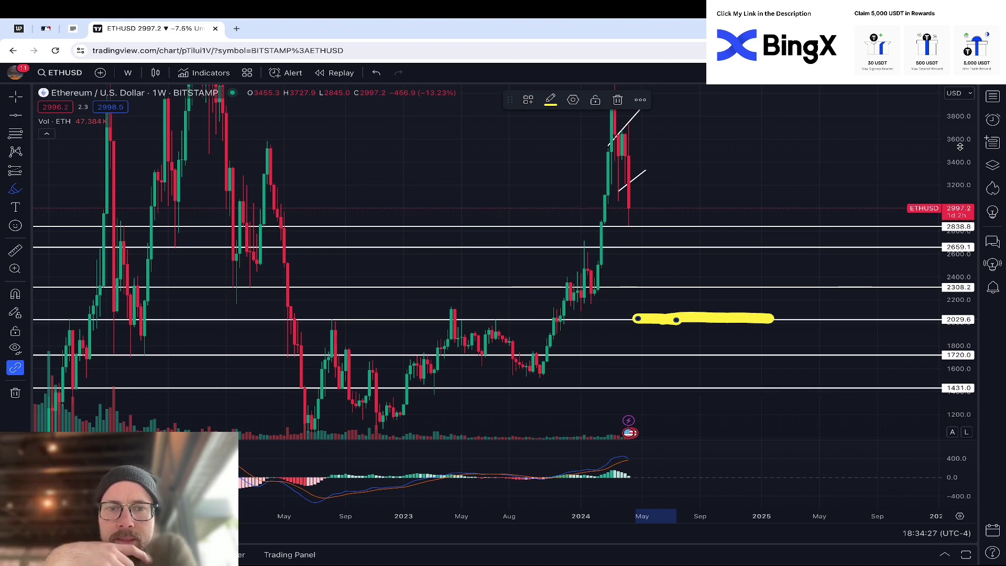
pyautogui.scroll(-2, 204, 317)
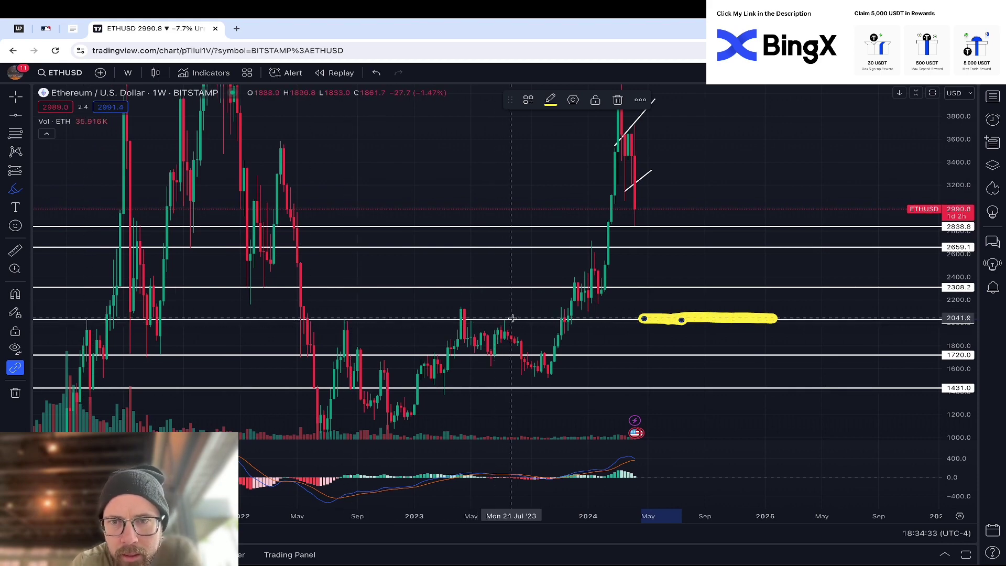
pyautogui.click(8, 196)
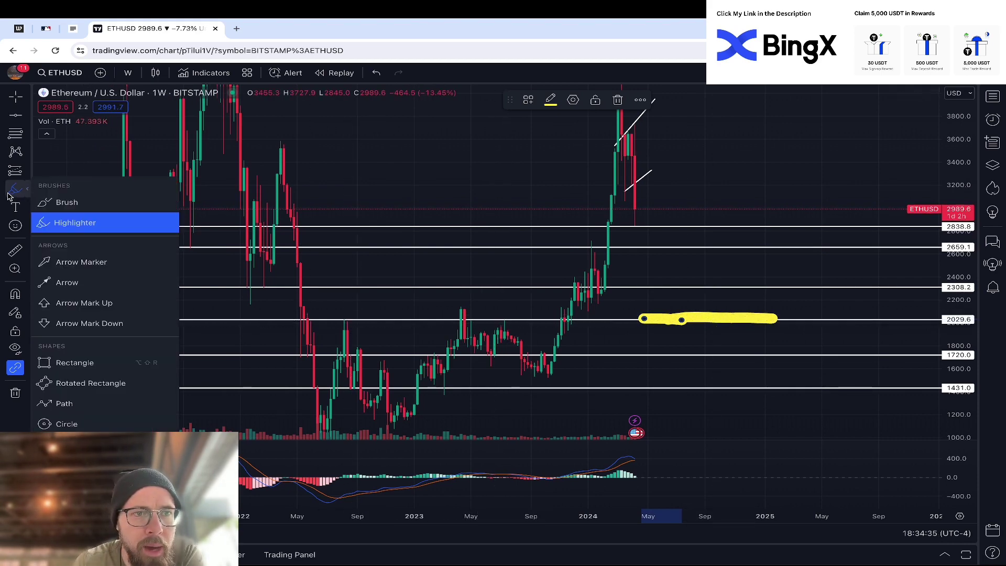
pyautogui.click(93, 222)
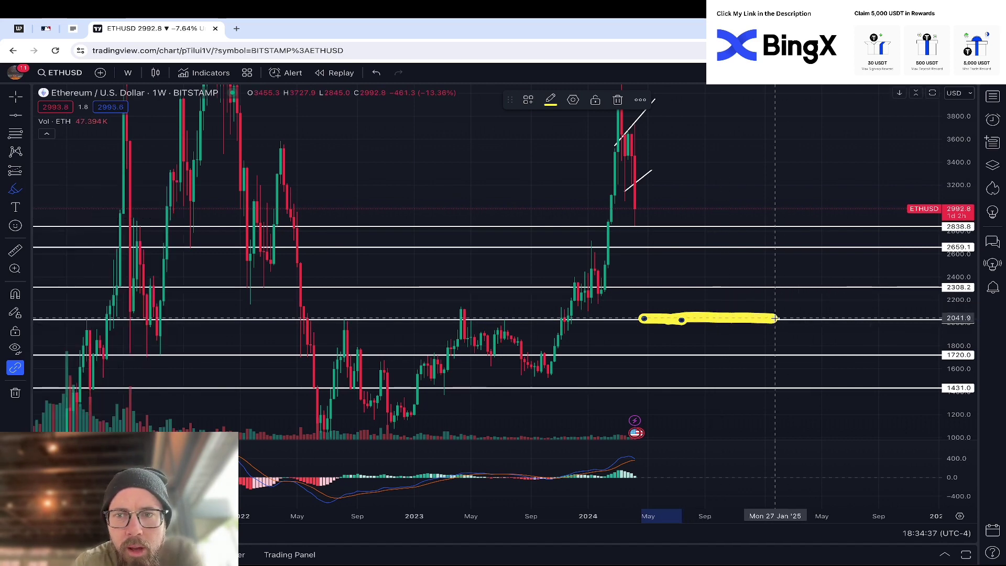
pyautogui.moveTo(792, 316); pyautogui.dragTo(878, 318)
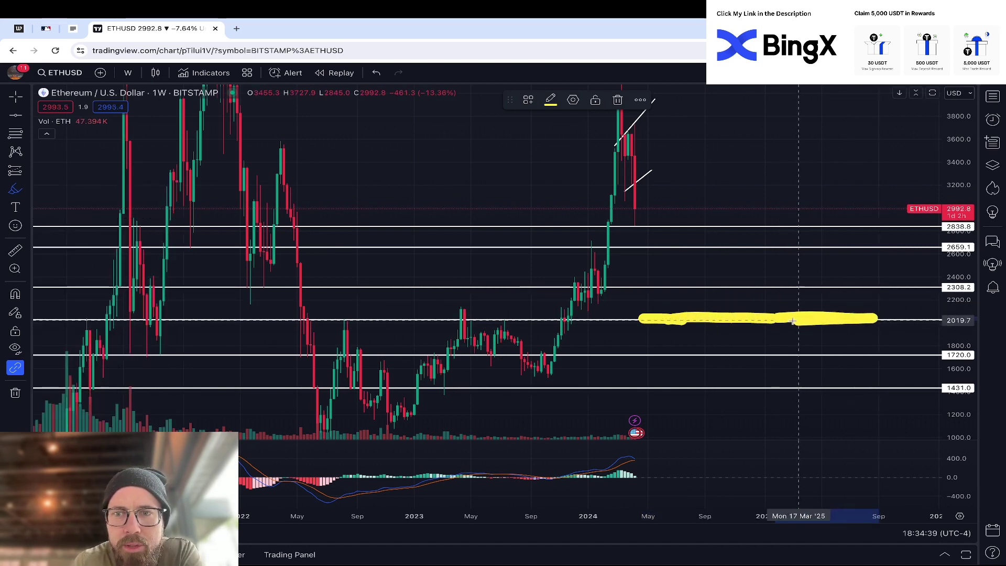
pyautogui.click(673, 317)
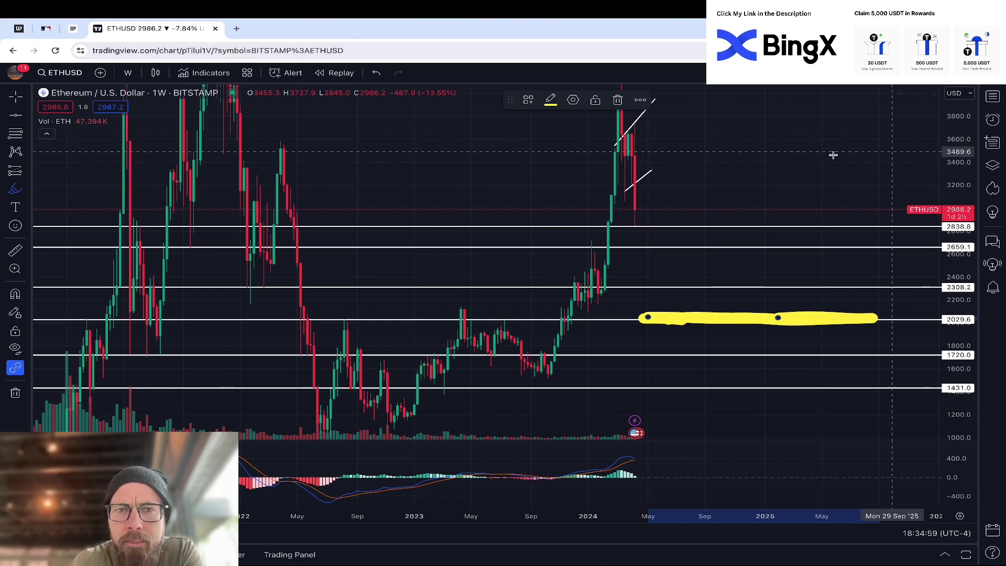
pyautogui.click(464, 185)
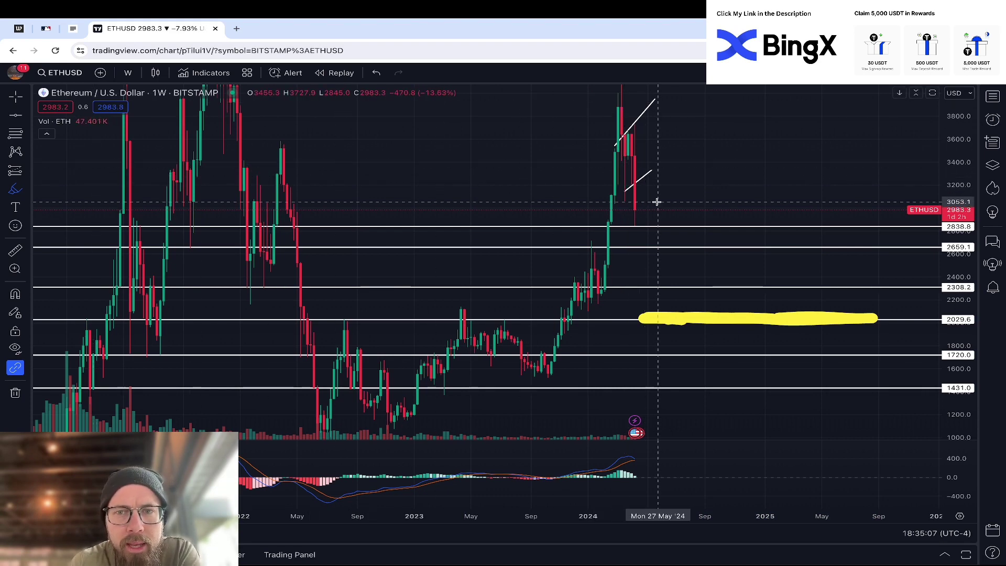
# Step: Switch the chart to the 1-month interval and examine the latest monthly candles against the support lines and the highlighted level
pyautogui.scroll(3, 656, 202)
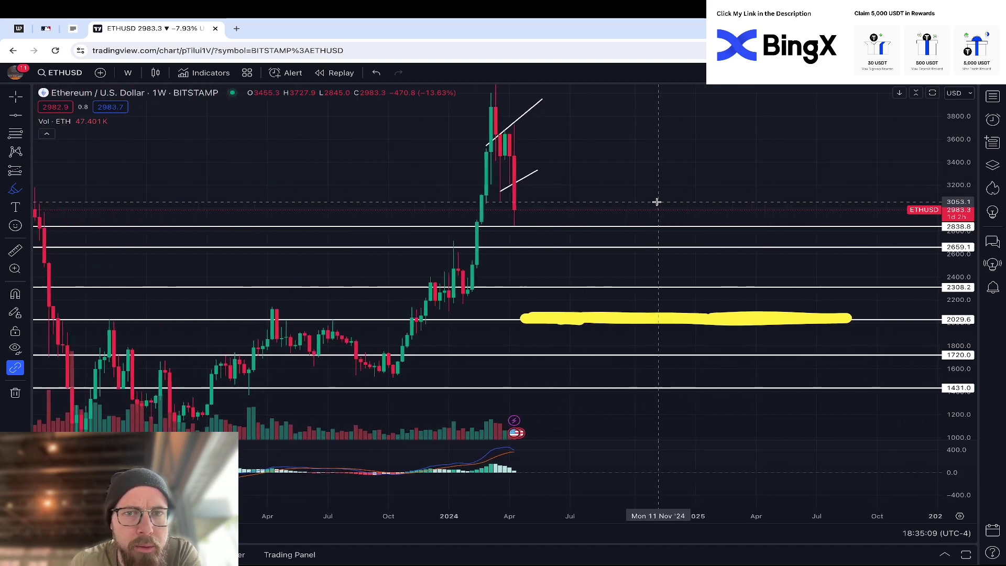
pyautogui.click(128, 72)
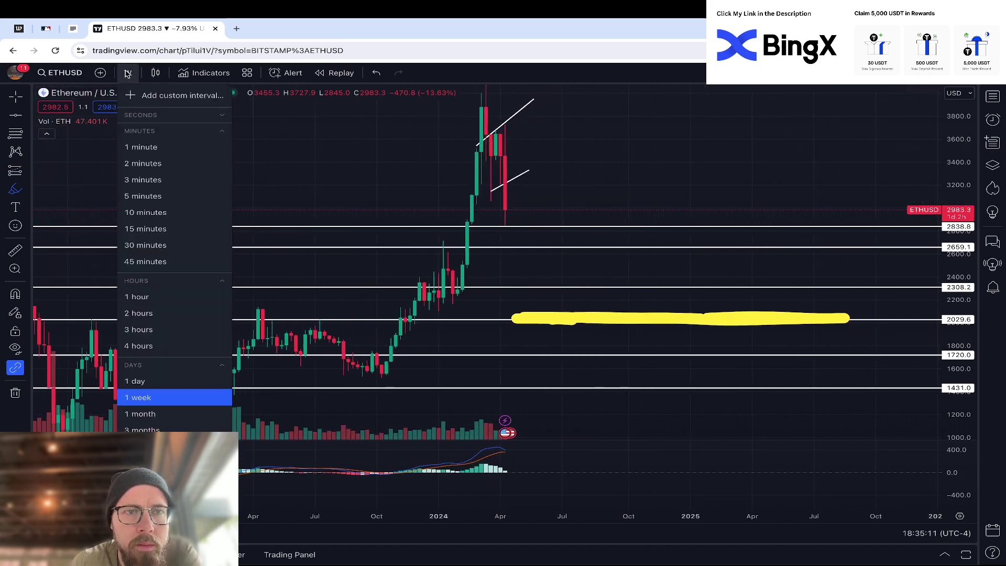
pyautogui.click(164, 412)
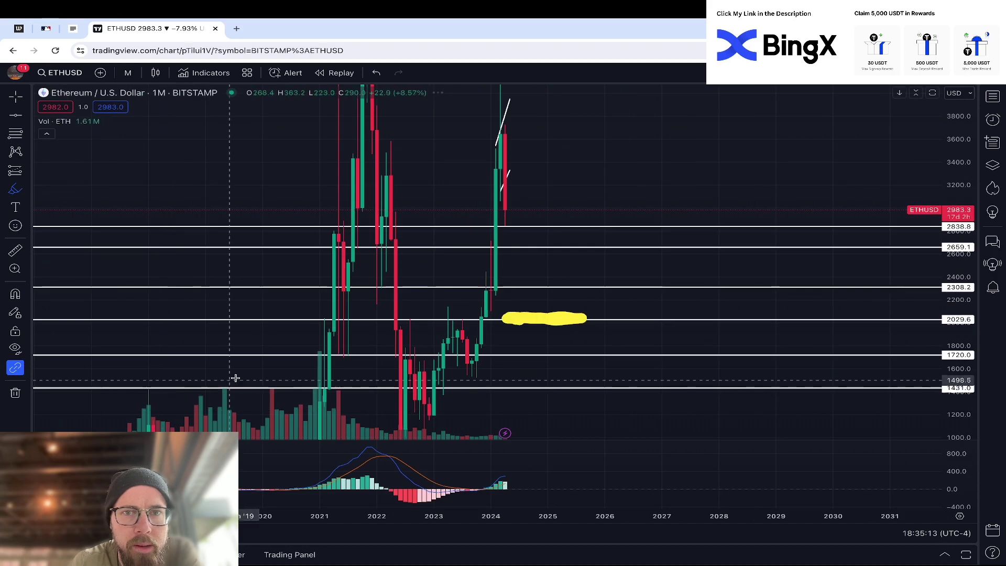
pyautogui.scroll(3, 447, 175)
pyautogui.moveTo(447, 174); pyautogui.dragTo(197, 142)
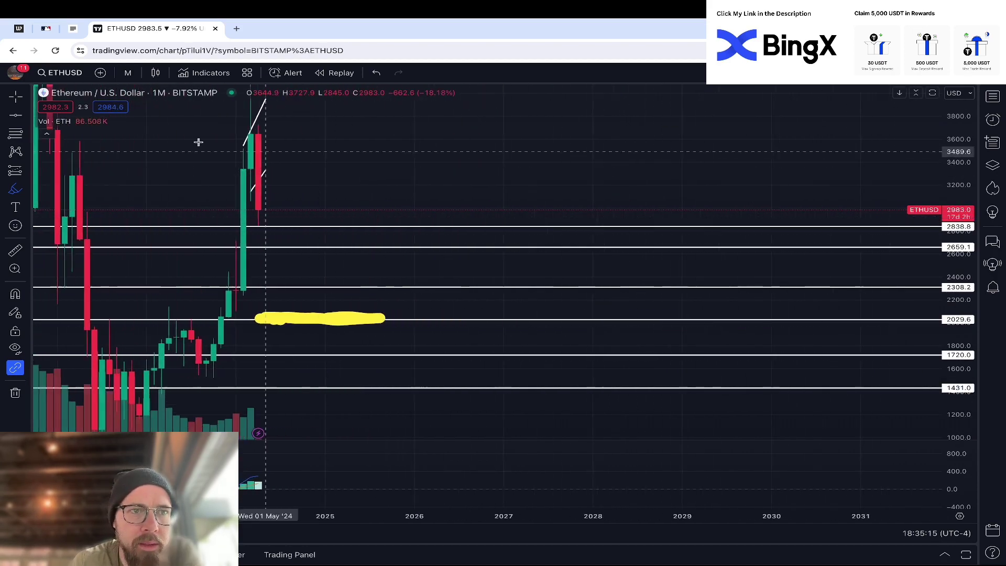
pyautogui.moveTo(286, 157); pyautogui.dragTo(648, 162)
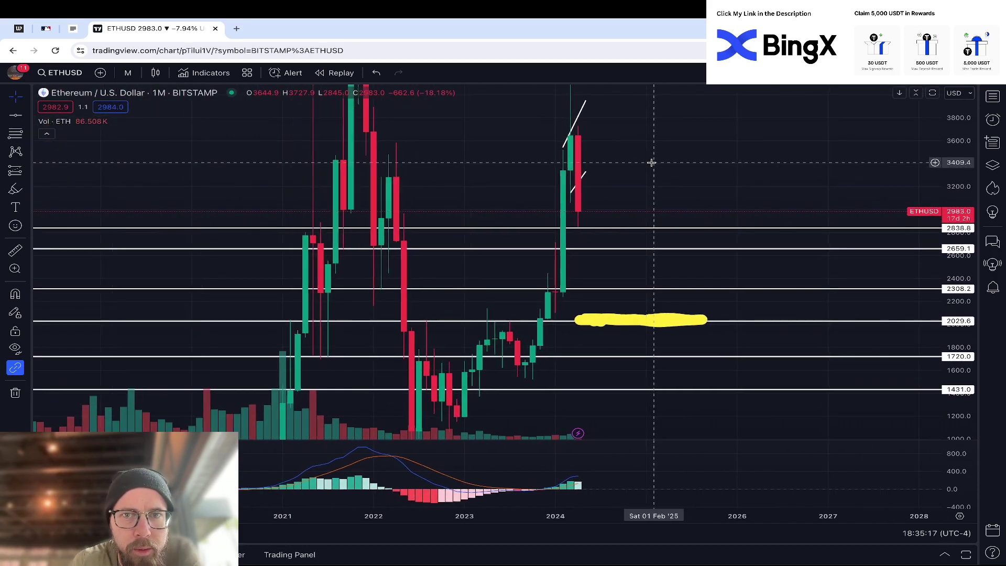
pyautogui.scroll(3, 648, 161)
pyautogui.moveTo(959, 128); pyautogui.dragTo(960, 157)
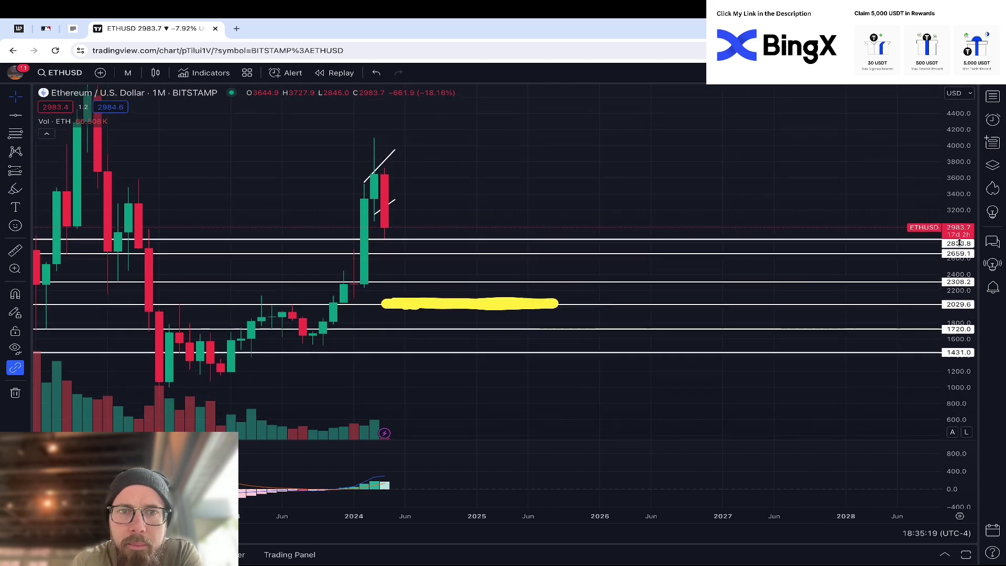
# Step: Examine the monthly candles since 2021 against the support lines and the yellow 2029.6 highlight
pyautogui.moveTo(449, 172); pyautogui.dragTo(574, 164)
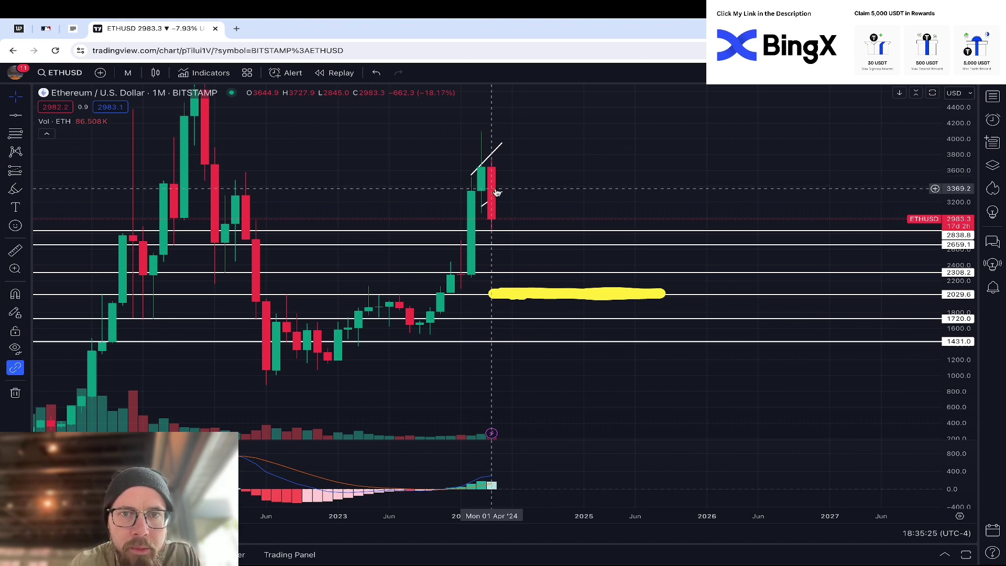
pyautogui.scroll(3, 487, 213)
pyautogui.hscroll(-5, 564, 197)
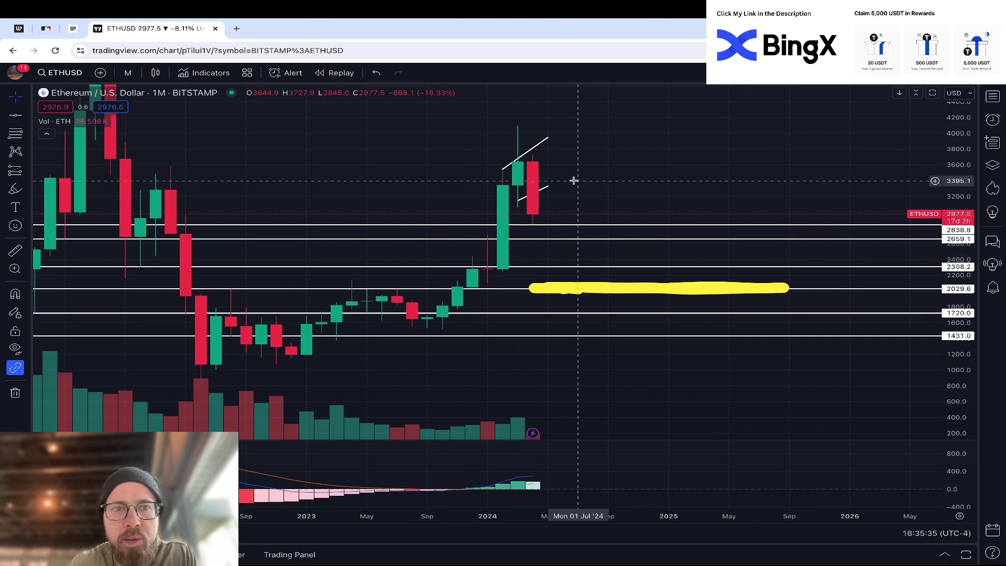
pyautogui.scroll(-4, 633, 186)
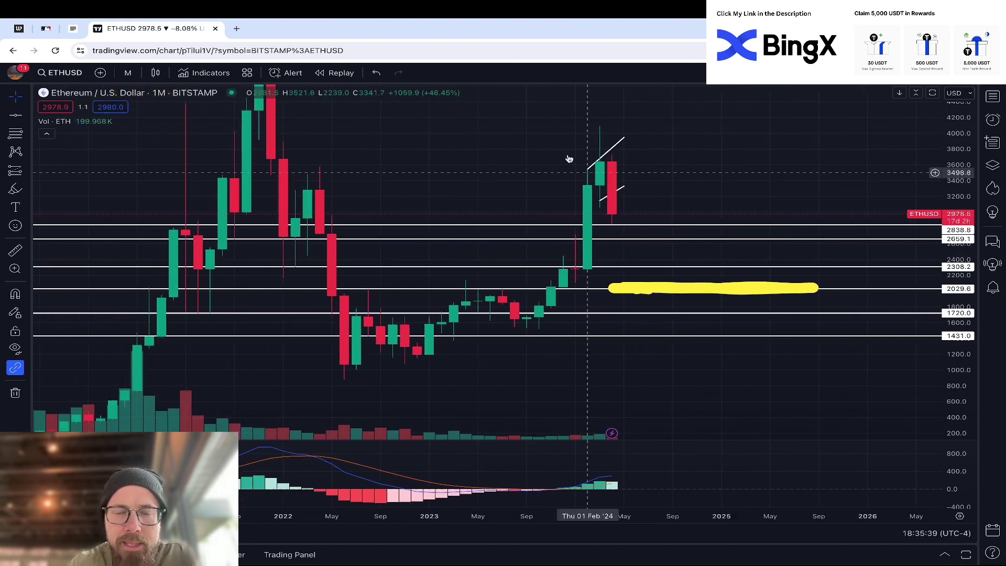
pyautogui.moveTo(533, 269); pyautogui.dragTo(532, 270)
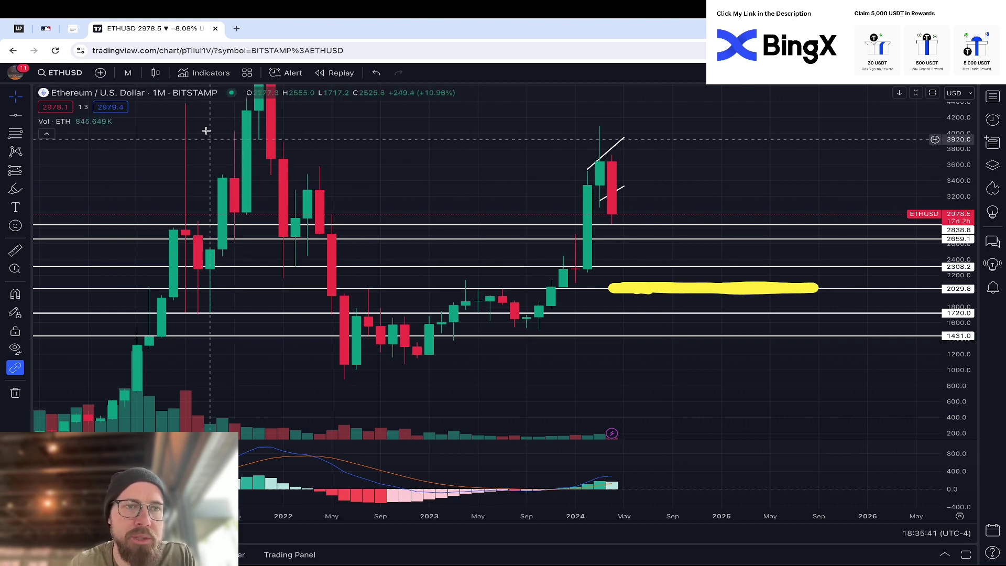
# Step: Switch the chart to the 1-day interval and examine the daily price history since 2021 against the support lines
pyautogui.click(128, 74)
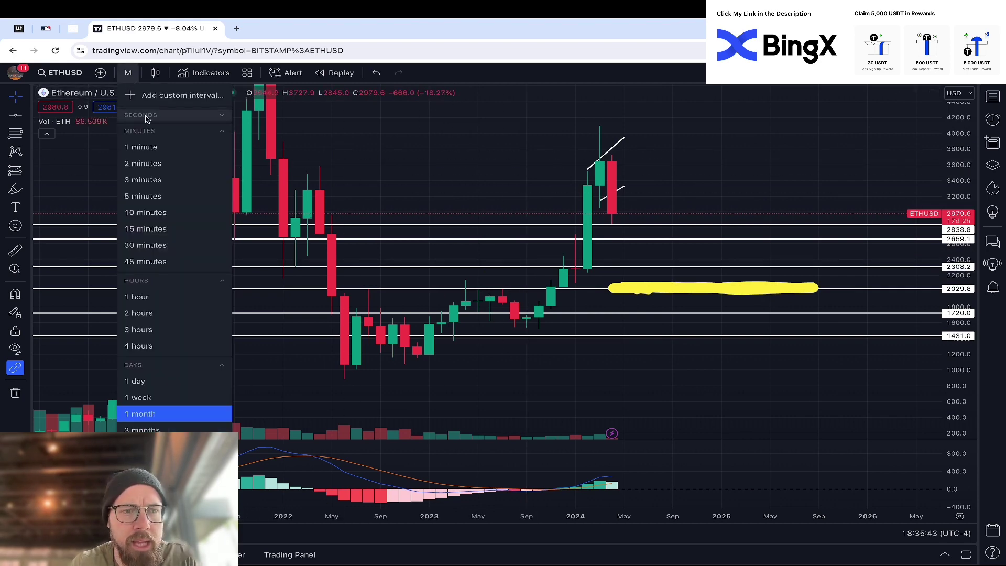
pyautogui.click(160, 381)
pyautogui.scroll(-10, 740, 272)
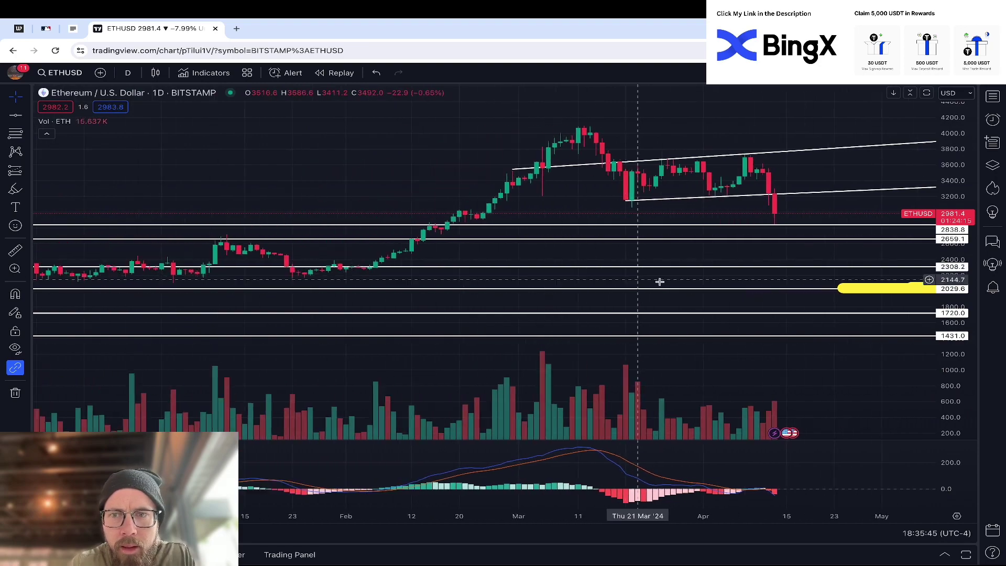
pyautogui.scroll(-10, 740, 273)
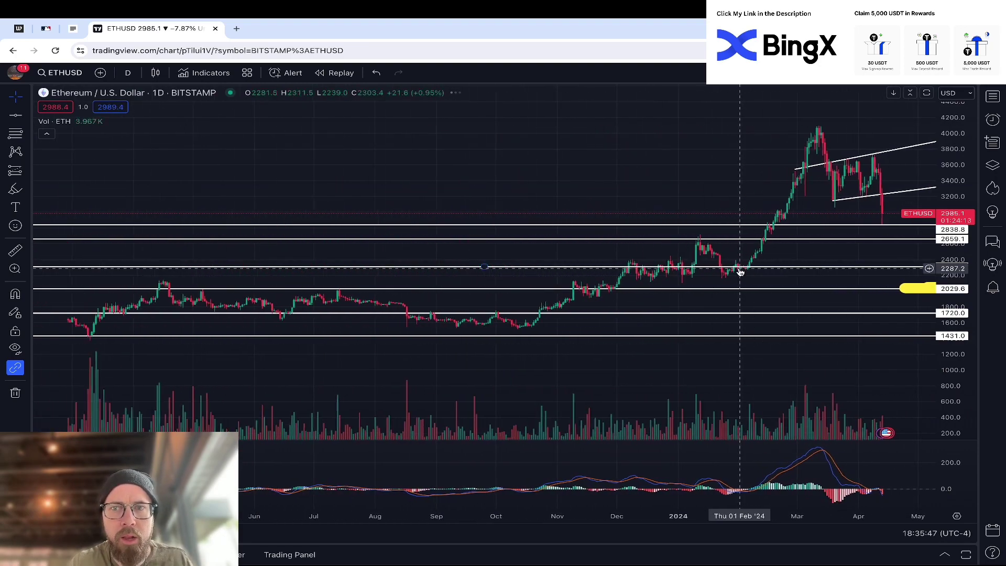
pyautogui.scroll(-8, 740, 272)
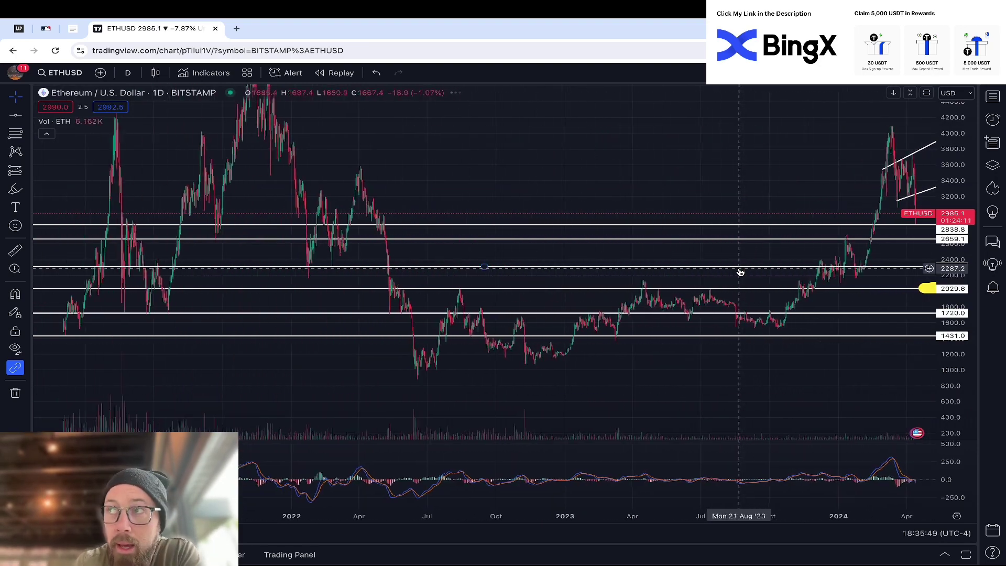
pyautogui.scroll(1, 743, 272)
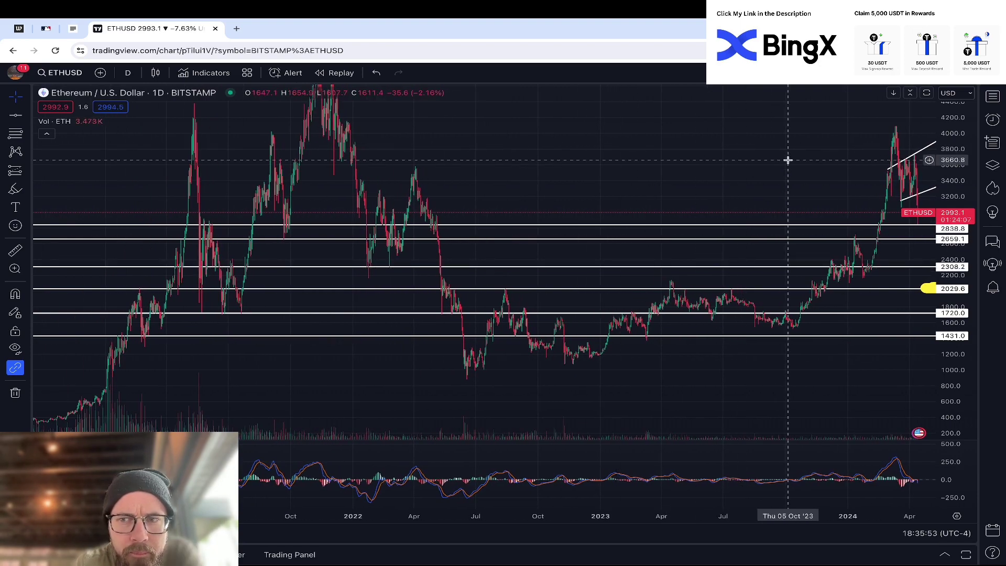
pyautogui.scroll(8, 788, 161)
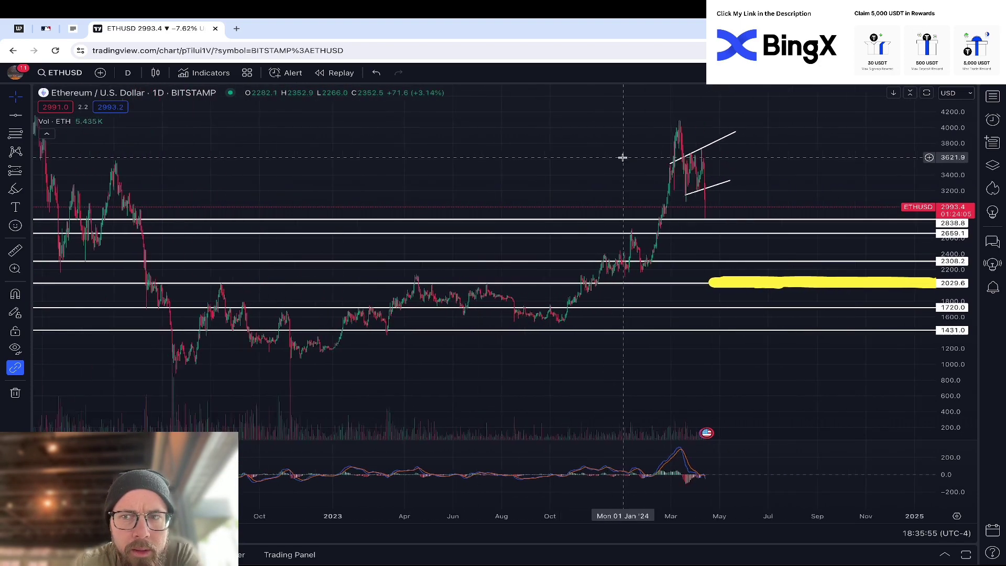
# Step: Mark the 2659.1 support line in yellow with the Highlighter from about May to December 2024
pyautogui.moveTo(677, 158); pyautogui.dragTo(796, 233)
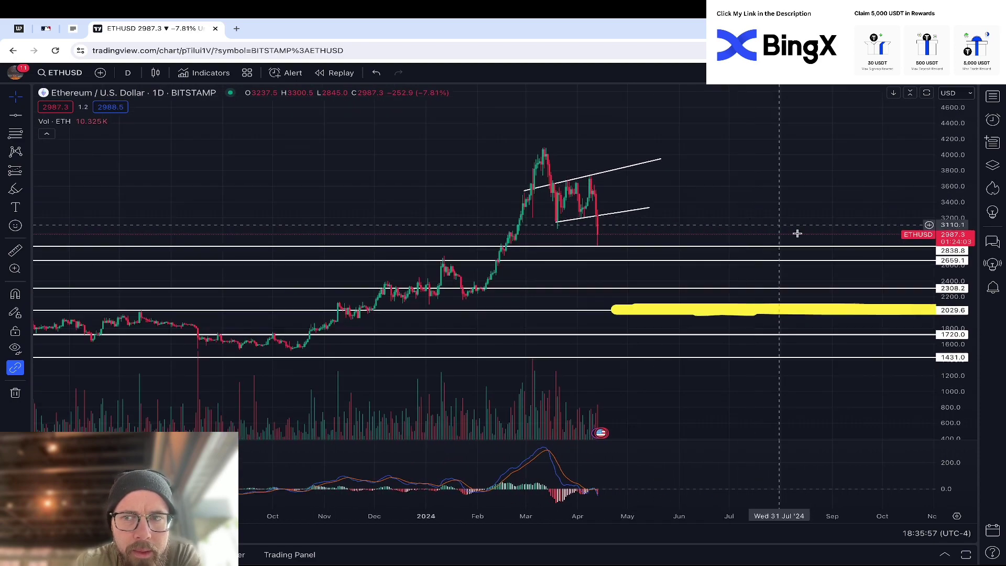
pyautogui.moveTo(963, 319); pyautogui.dragTo(963, 281)
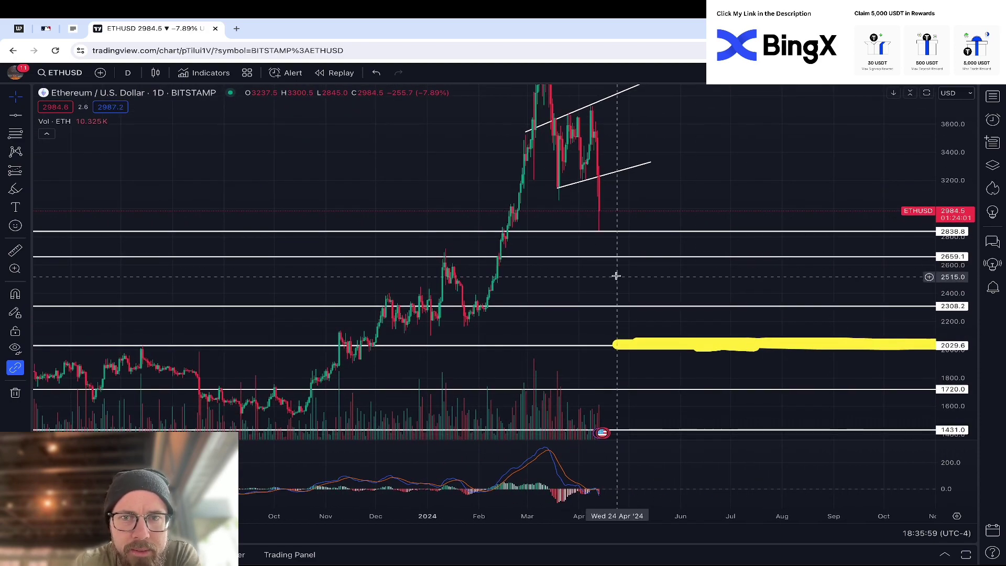
pyautogui.moveTo(664, 194); pyautogui.dragTo(593, 203)
pyautogui.click(10, 193)
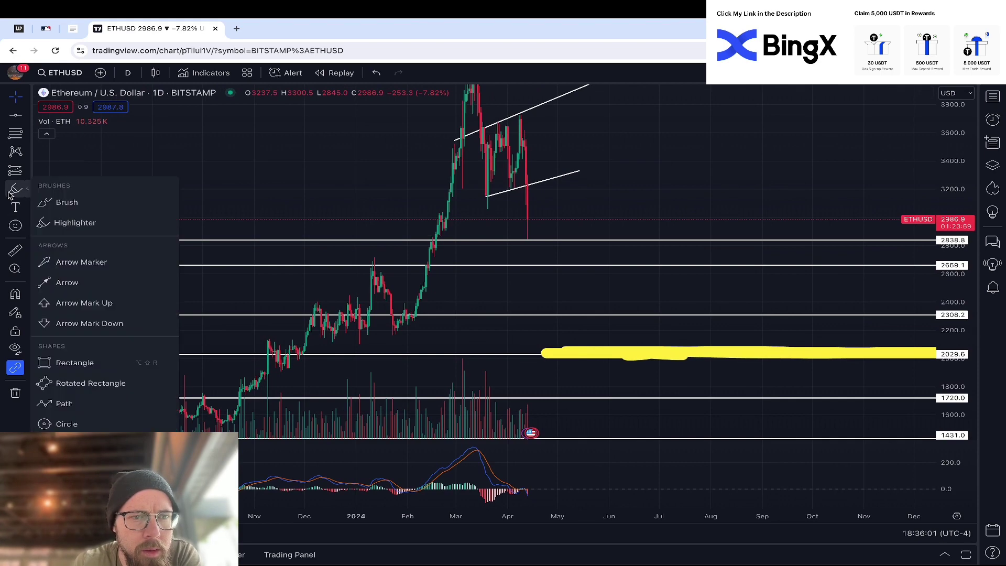
pyautogui.click(86, 224)
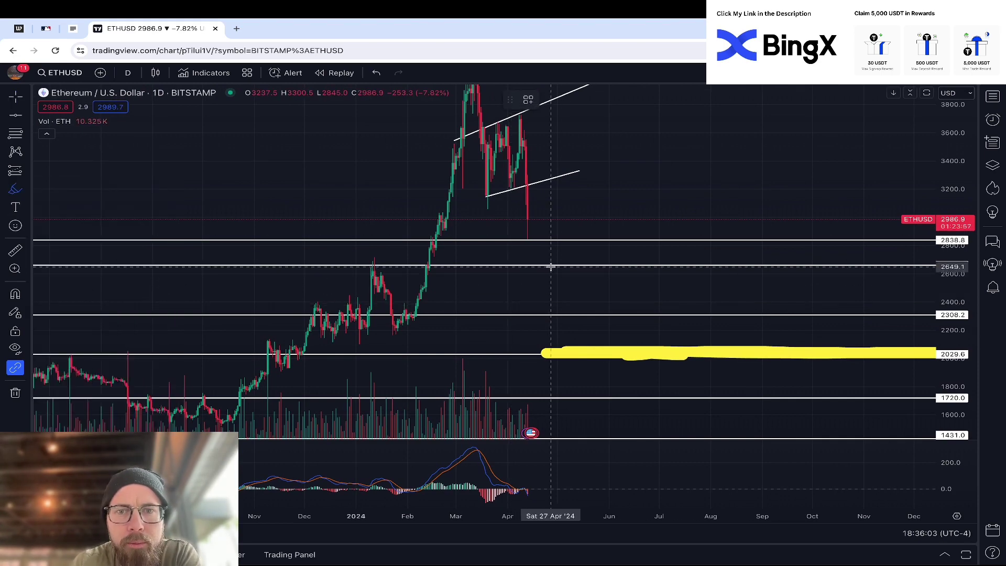
pyautogui.moveTo(553, 266); pyautogui.dragTo(839, 265)
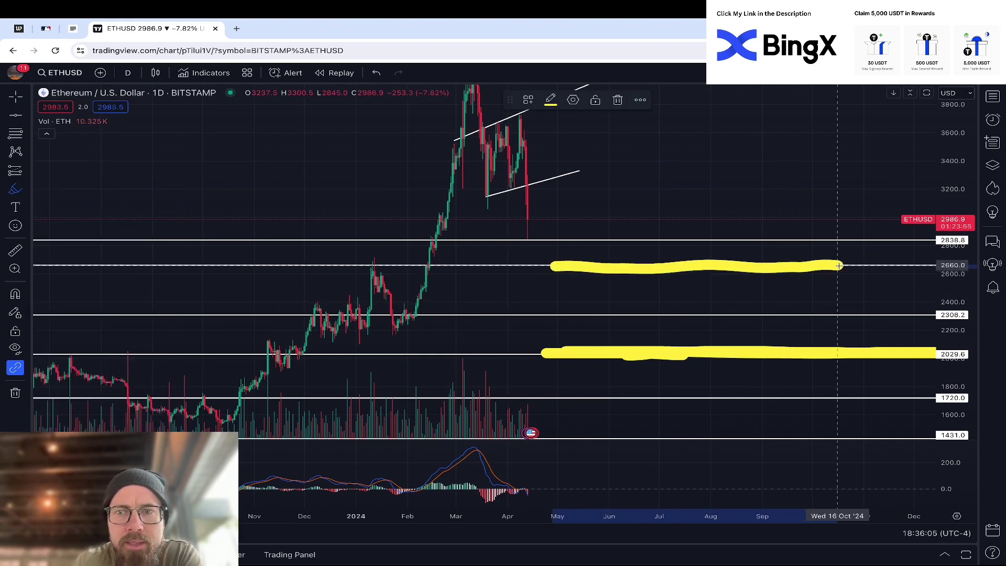
pyautogui.moveTo(902, 266); pyautogui.dragTo(905, 268)
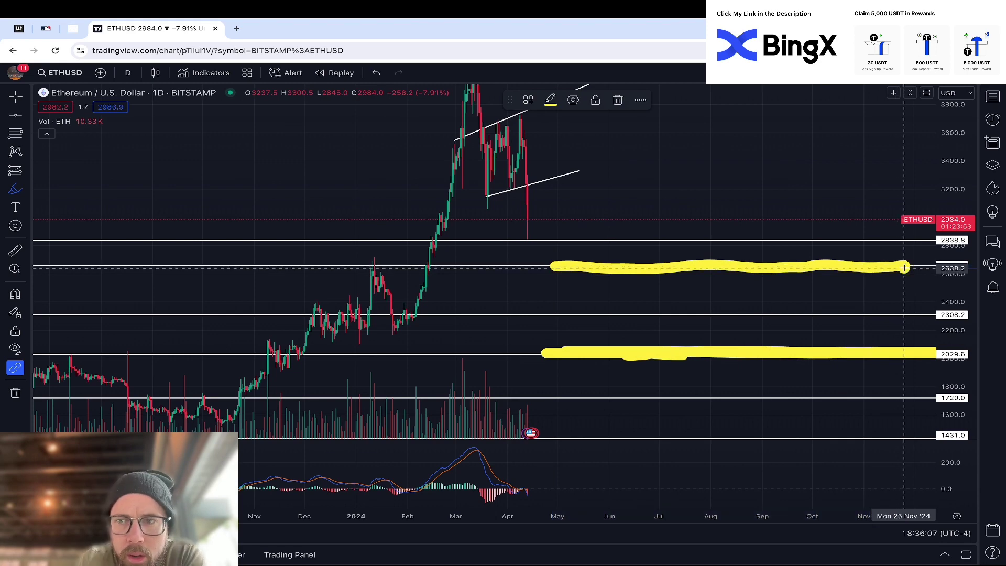
pyautogui.click(14, 96)
# Step: Sketch an inverse head-and-shoulders pattern with its neckline in yellow highlighter in the empty chart area, about October 2024 to February 2025
pyautogui.moveTo(332, 173); pyautogui.dragTo(142, 258)
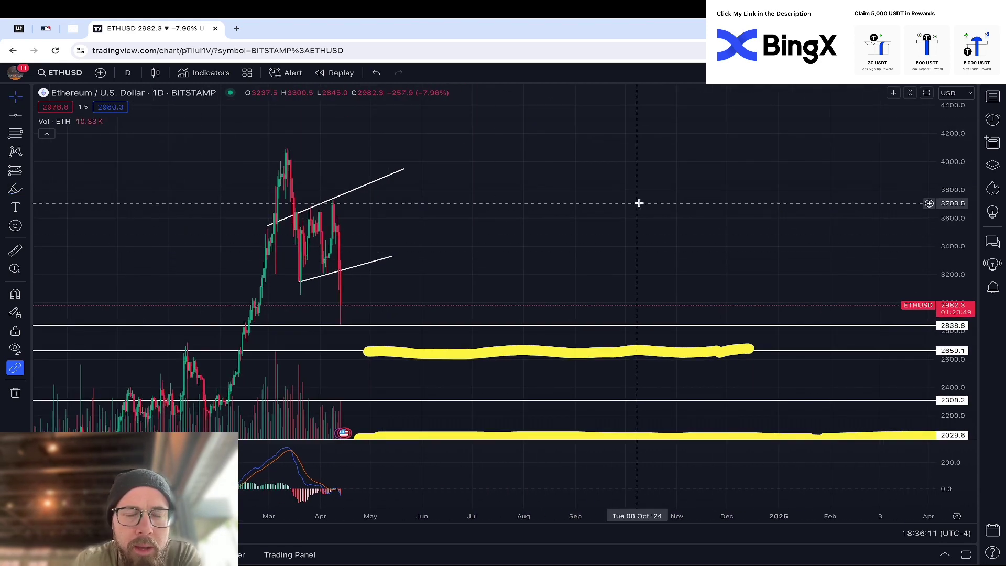
pyautogui.moveTo(638, 203); pyautogui.dragTo(191, 386)
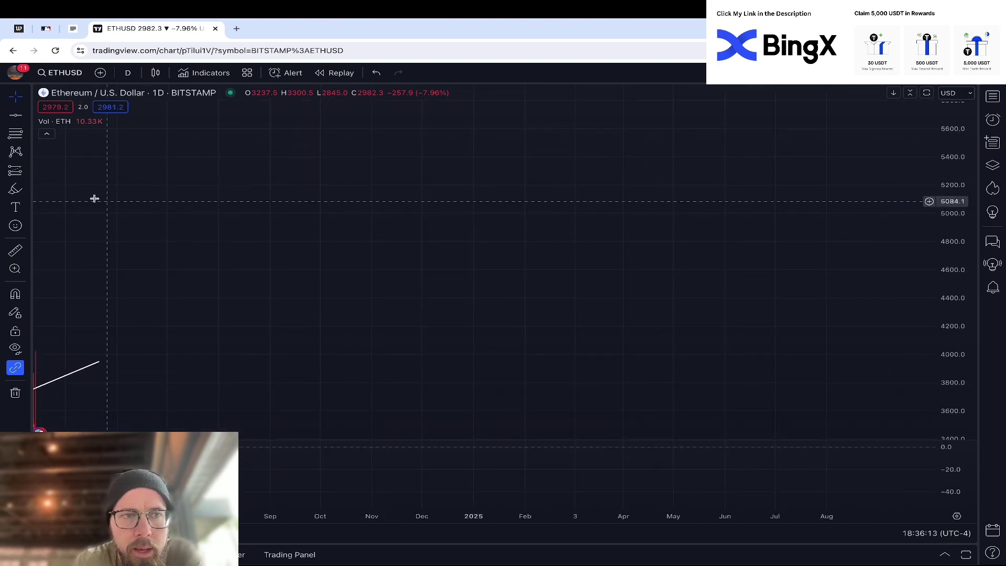
pyautogui.click(17, 193)
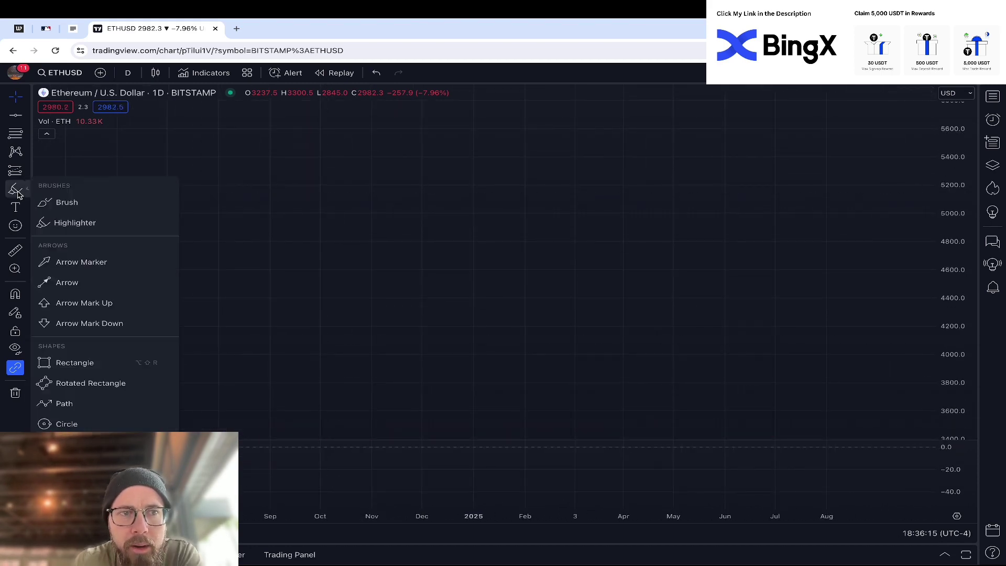
pyautogui.click(73, 222)
pyautogui.moveTo(342, 165)
pyautogui.mouseDown()
pyautogui.moveTo(379, 221)
pyautogui.moveTo(409, 215)
pyautogui.moveTo(440, 241)
pyautogui.moveTo(461, 211)
pyautogui.moveTo(482, 224)
pyautogui.moveTo(522, 169)
pyautogui.mouseUp()
pyautogui.moveTo(321, 201); pyautogui.dragTo(528, 204)
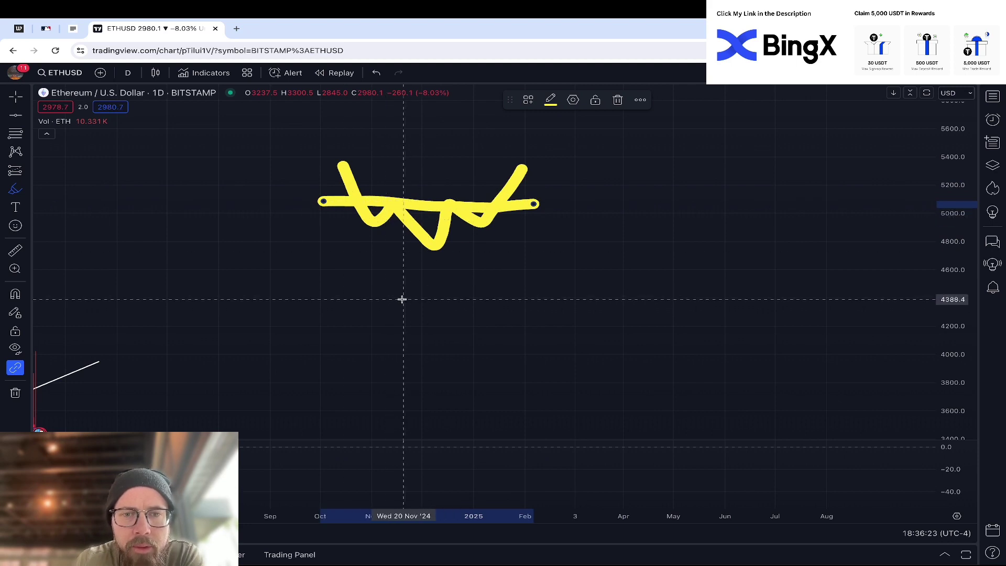
# Step: Sketch a double bottom, a triple bottom and a rounded bottom in yellow, each with a neckline and an upward breakout with retest
pyautogui.moveTo(377, 287)
pyautogui.mouseDown()
pyautogui.moveTo(383, 312)
pyautogui.moveTo(411, 296)
pyautogui.moveTo(442, 317)
pyautogui.mouseUp()
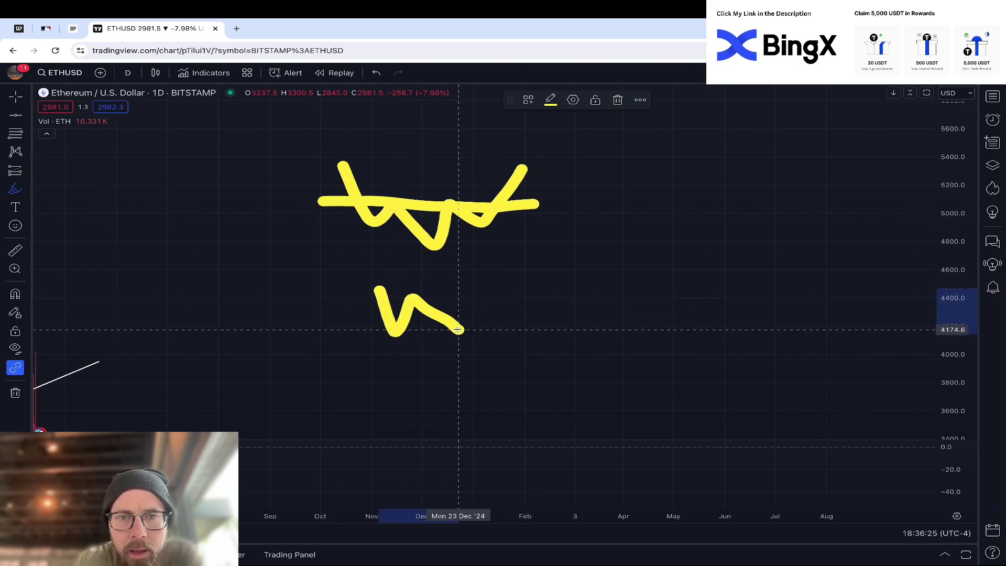
pyautogui.moveTo(477, 270)
pyautogui.mouseDown()
pyautogui.moveTo(516, 294)
pyautogui.moveTo(564, 241)
pyautogui.mouseUp()
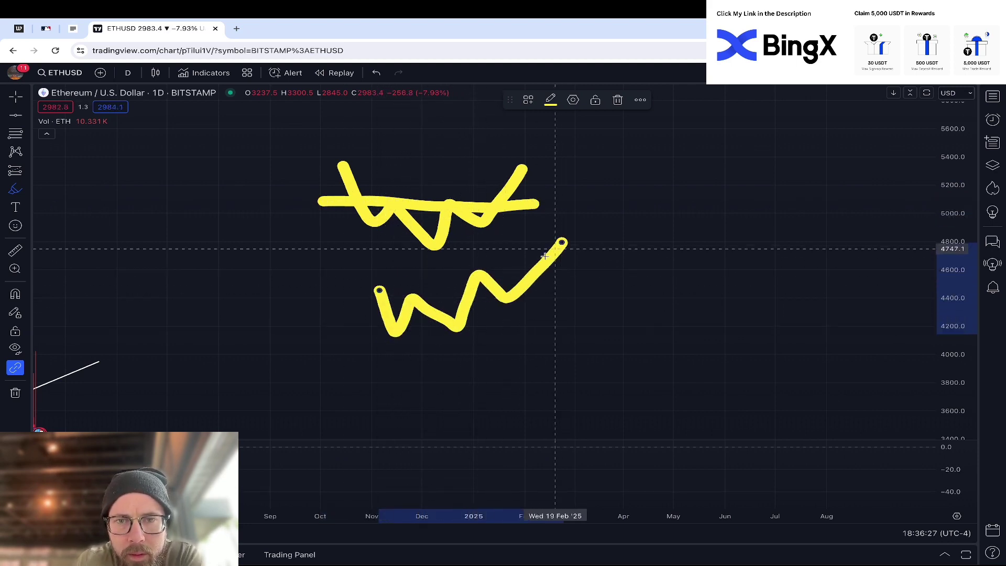
pyautogui.moveTo(349, 292); pyautogui.dragTo(563, 299)
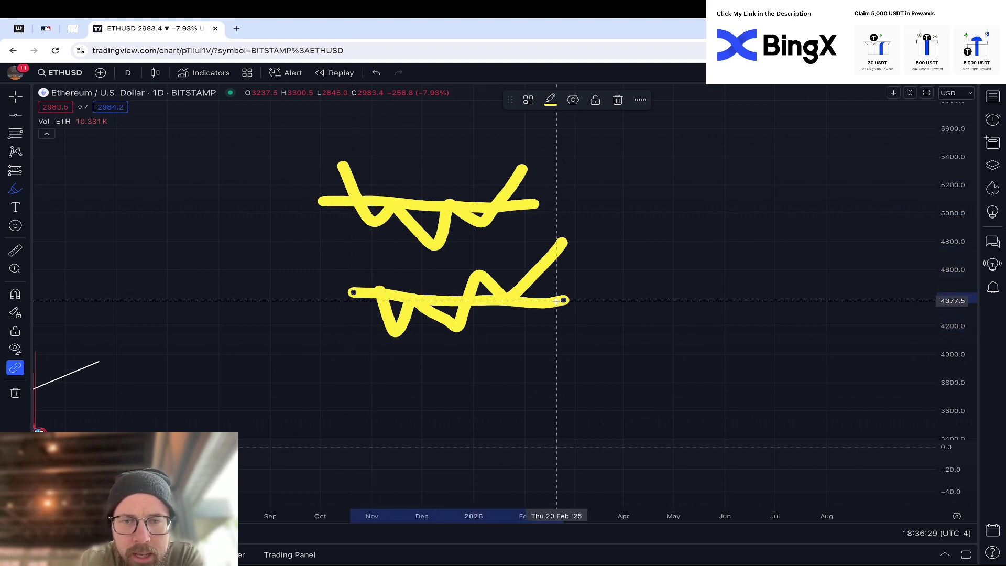
pyautogui.moveTo(350, 375)
pyautogui.mouseDown()
pyautogui.moveTo(361, 405)
pyautogui.moveTo(445, 387)
pyautogui.moveTo(518, 344)
pyautogui.mouseUp()
pyautogui.moveTo(348, 375); pyautogui.dragTo(555, 379)
pyautogui.moveTo(649, 178)
pyautogui.mouseDown()
pyautogui.moveTo(661, 205)
pyautogui.moveTo(687, 219)
pyautogui.moveTo(727, 201)
pyautogui.moveTo(749, 160)
pyautogui.moveTo(786, 168)
pyautogui.moveTo(811, 147)
pyautogui.mouseUp()
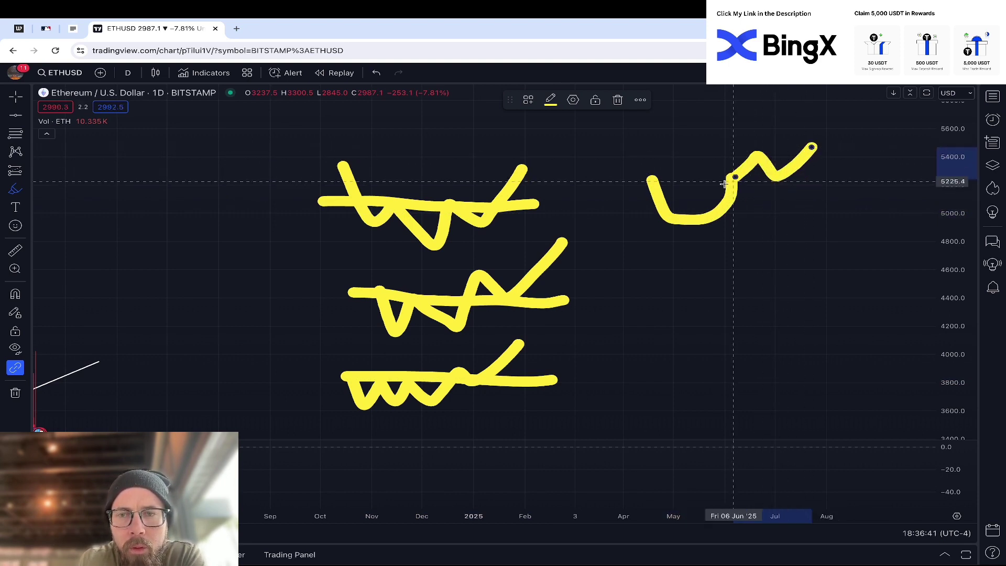
pyautogui.moveTo(618, 180); pyautogui.dragTo(762, 184)
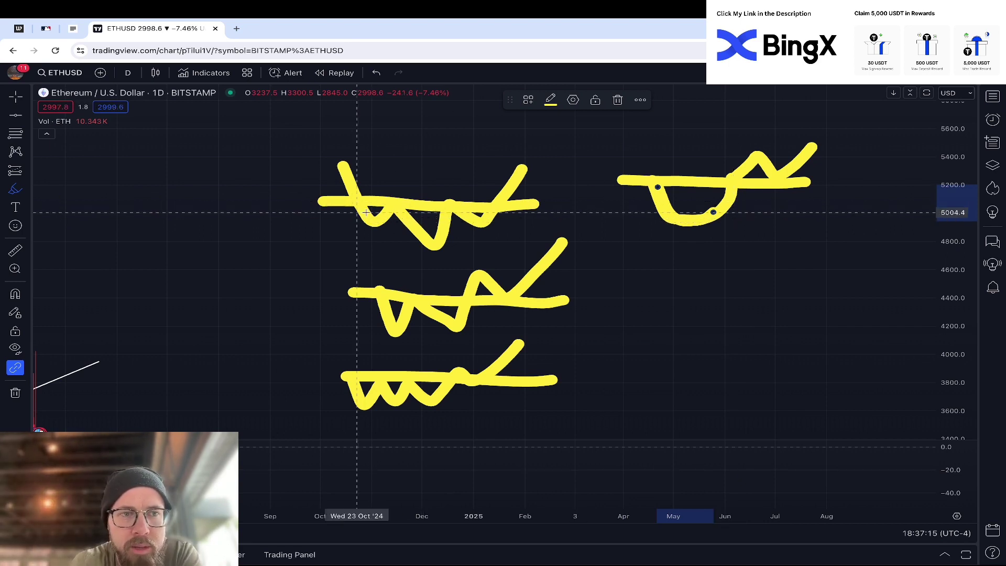
# Step: Circle the four sketched patterns in yellow and add a V-shaped bottom with its neckline below the rounded bottom
pyautogui.moveTo(455, 150)
pyautogui.mouseDown()
pyautogui.moveTo(416, 255)
pyautogui.moveTo(409, 156)
pyautogui.mouseUp()
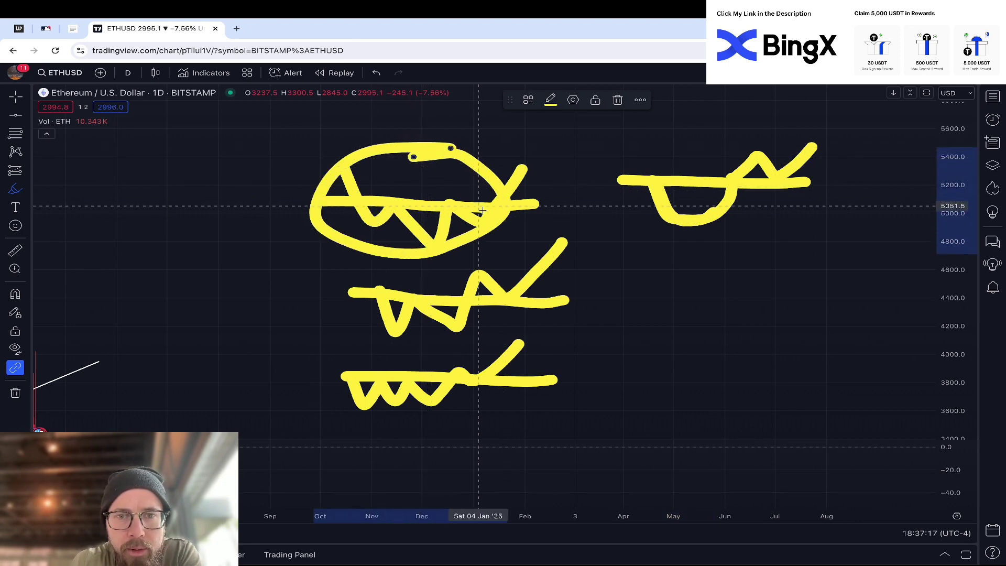
pyautogui.moveTo(387, 251)
pyautogui.mouseDown()
pyautogui.moveTo(388, 337)
pyautogui.moveTo(470, 238)
pyautogui.mouseUp()
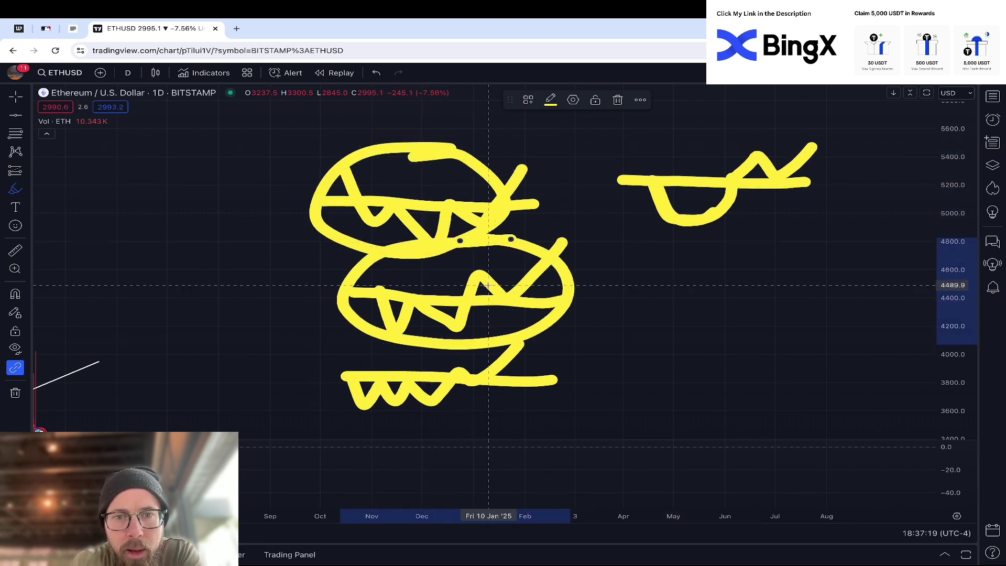
pyautogui.moveTo(463, 343)
pyautogui.mouseDown()
pyautogui.moveTo(529, 367)
pyautogui.moveTo(480, 328)
pyautogui.mouseUp()
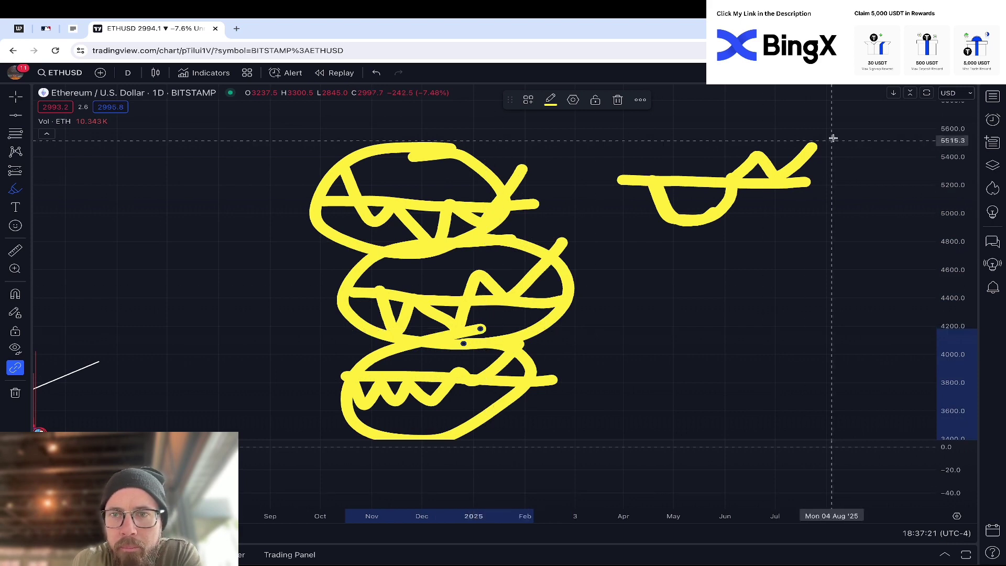
pyautogui.moveTo(774, 134)
pyautogui.mouseDown()
pyautogui.moveTo(602, 152)
pyautogui.moveTo(786, 205)
pyautogui.moveTo(730, 135)
pyautogui.mouseUp()
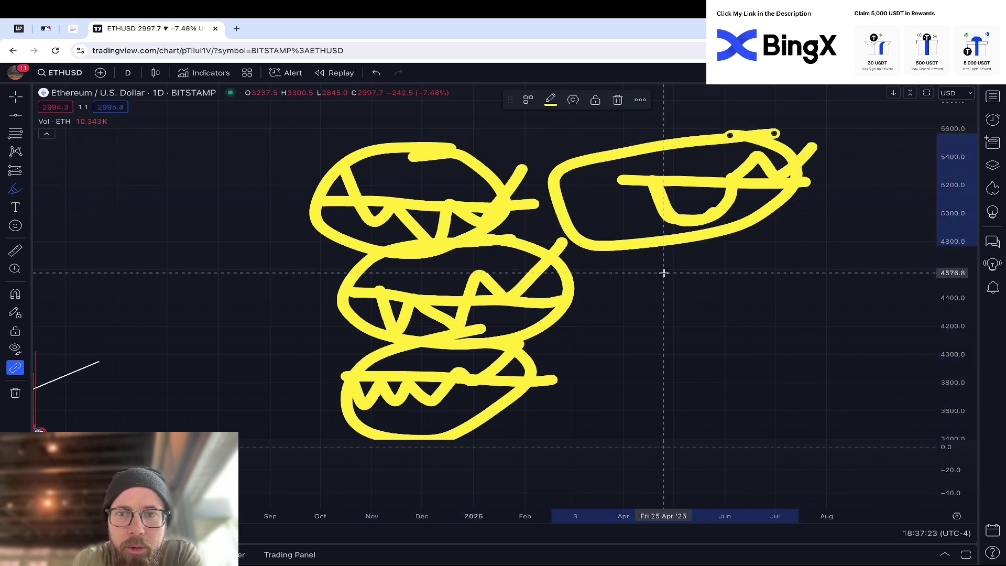
pyautogui.moveTo(655, 273)
pyautogui.mouseDown()
pyautogui.moveTo(702, 345)
pyautogui.moveTo(743, 255)
pyautogui.moveTo(775, 273)
pyautogui.moveTo(805, 240)
pyautogui.mouseUp()
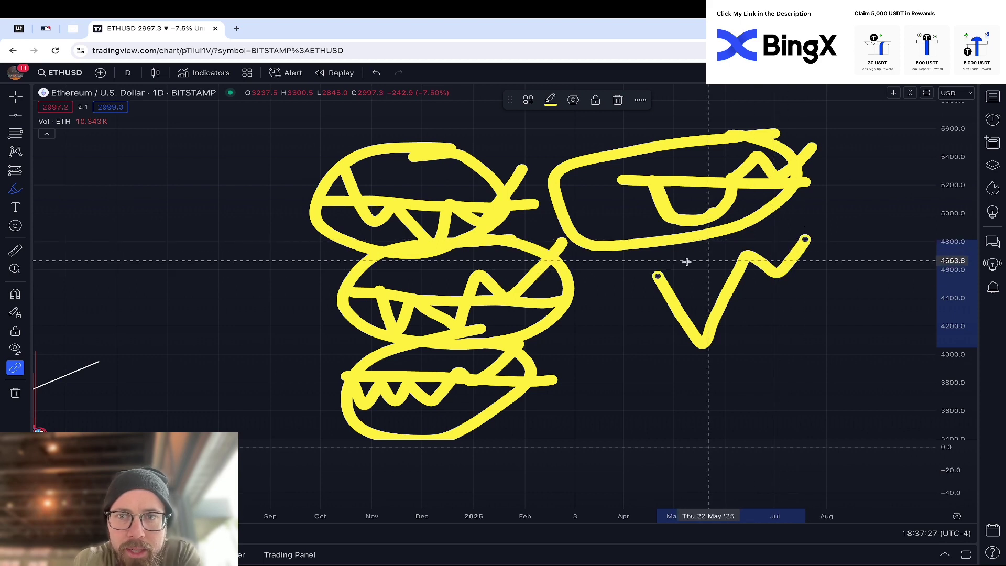
pyautogui.moveTo(638, 271); pyautogui.dragTo(788, 274)
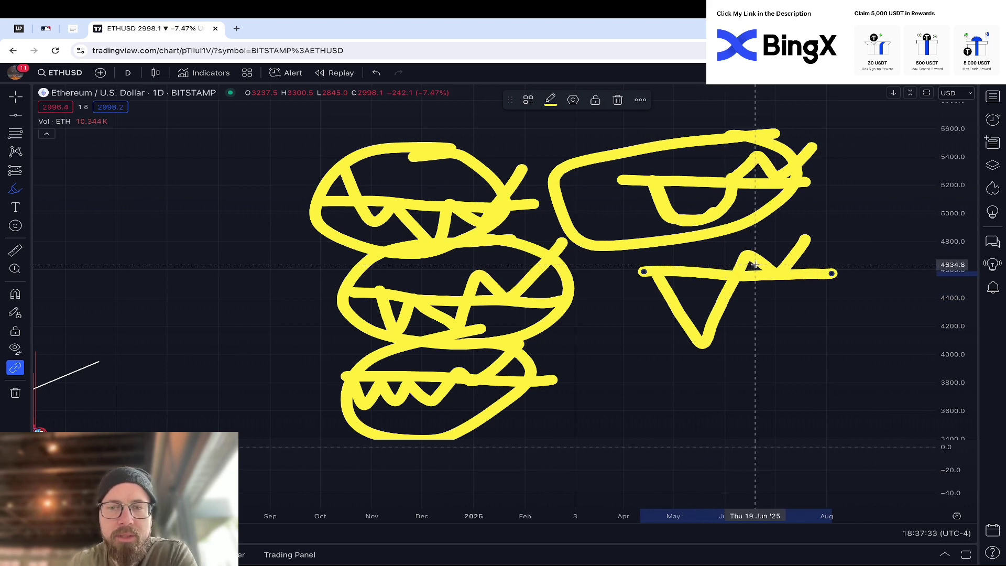
# Step: Undo all the yellow pattern sketches and circles in the empty chart area
pyautogui.hotkey('ctrl', 'z')
pyautogui.hotkey('ctrl', 'z')
pyautogui.hotkey('ctrl', 'z')
pyautogui.hotkey('ctrl', 'z')
pyautogui.hotkey('ctrl', 'z')
pyautogui.hotkey('ctrl', 'z')
pyautogui.hotkey('ctrl', 'z')
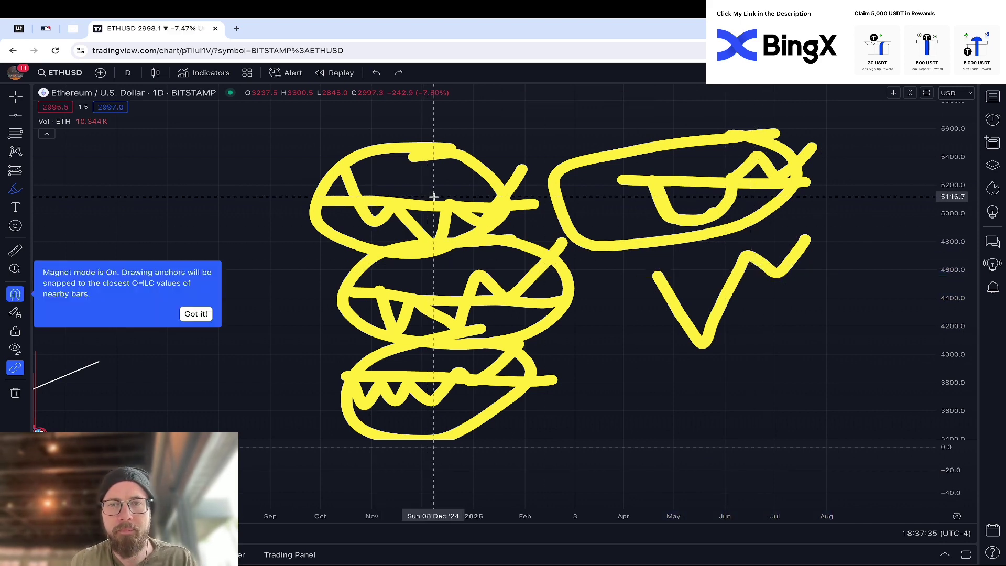
pyautogui.hotkey('ctrl', 'z')
pyautogui.hotkey('ctrl', 'z')
pyautogui.hotkey('ctrl', 'z')
pyautogui.hotkey('ctrl', 'z')
pyautogui.hotkey('ctrl', 'z')
pyautogui.hotkey('ctrl', 'z')
pyautogui.hotkey('ctrl', 'z')
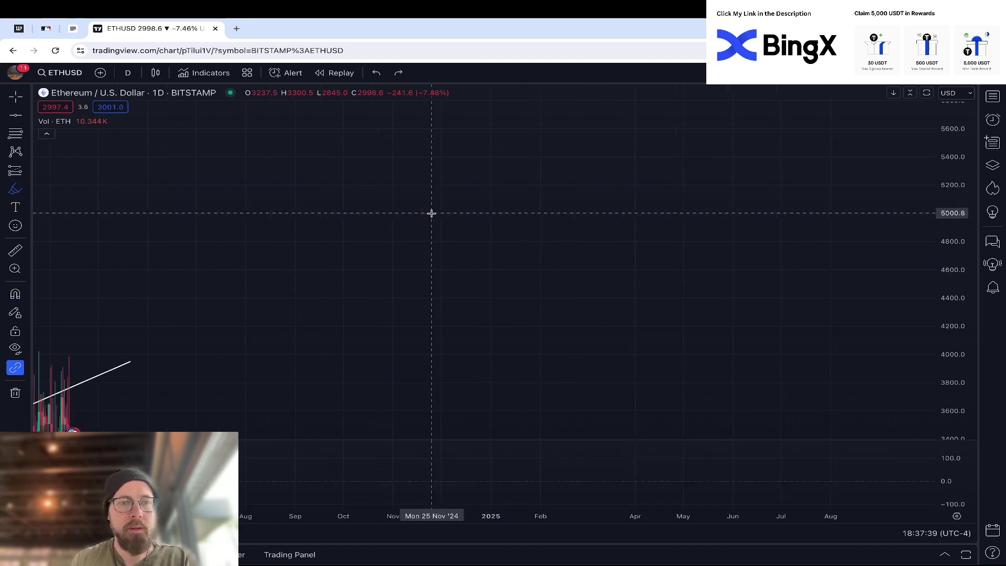
# Step: Bring the latest daily candles, the trend lines and the highlighted 2659.1 and 2029.6 levels back into view
pyautogui.scroll(-3, 431, 213)
pyautogui.hotkey('ctrl', 'y')
pyautogui.hotkey('ctrl', 'y')
pyautogui.hotkey('ctrl', 'y')
pyautogui.hotkey('ctrl', 'y')
pyautogui.hotkey('ctrl', 'y')
pyautogui.hotkey('ctrl', 'y')
pyautogui.hotkey('ctrl', 'y')
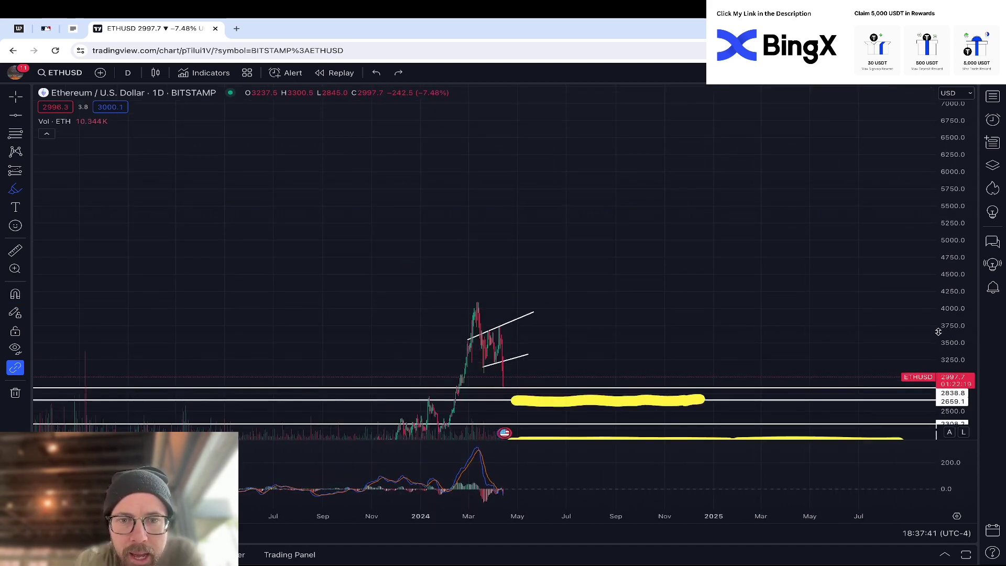
pyautogui.scroll(3, 694, 225)
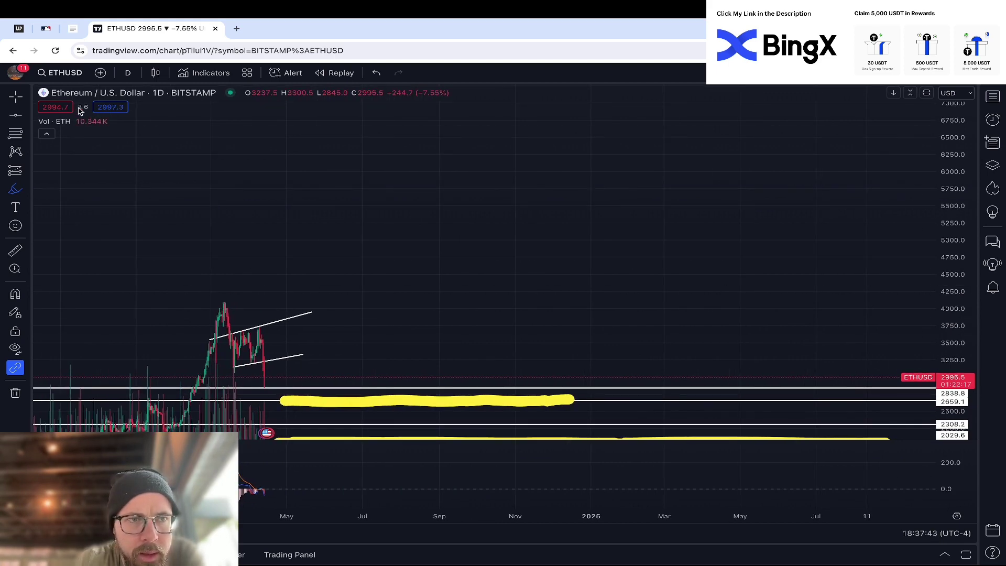
# Step: Examine the latest daily candles against the highlighted 2659.1 and 2029.6 support levels on an enlarged price scale
pyautogui.moveTo(299, 258); pyautogui.dragTo(385, 217)
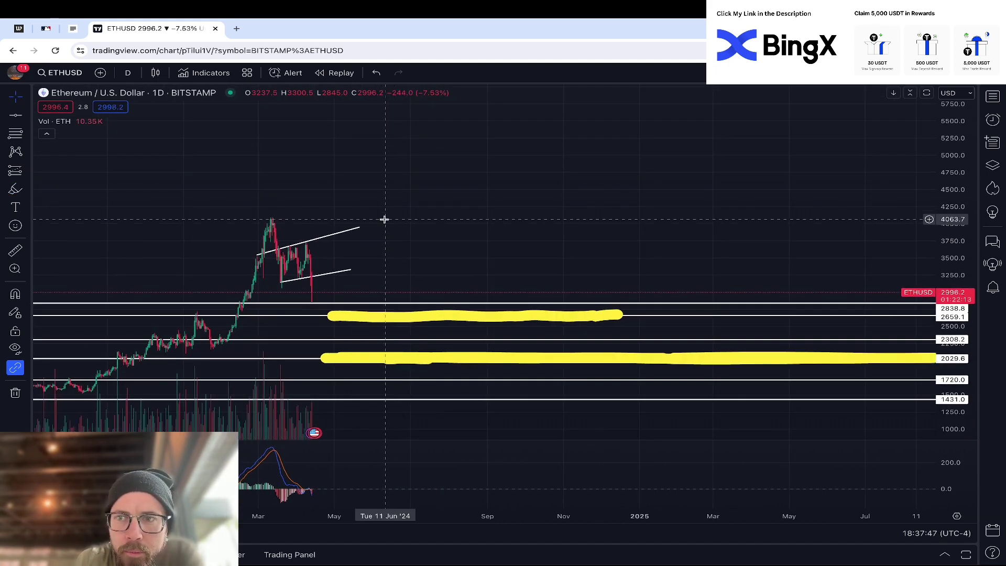
pyautogui.moveTo(424, 249); pyautogui.dragTo(453, 203)
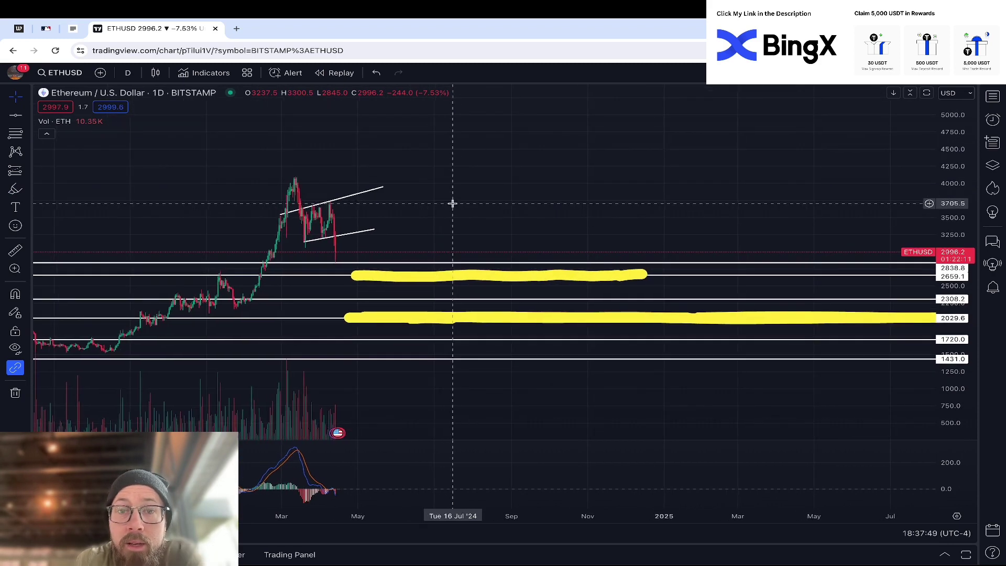
pyautogui.hscroll(5, 370, 224)
pyautogui.hscroll(-5, 588, 209)
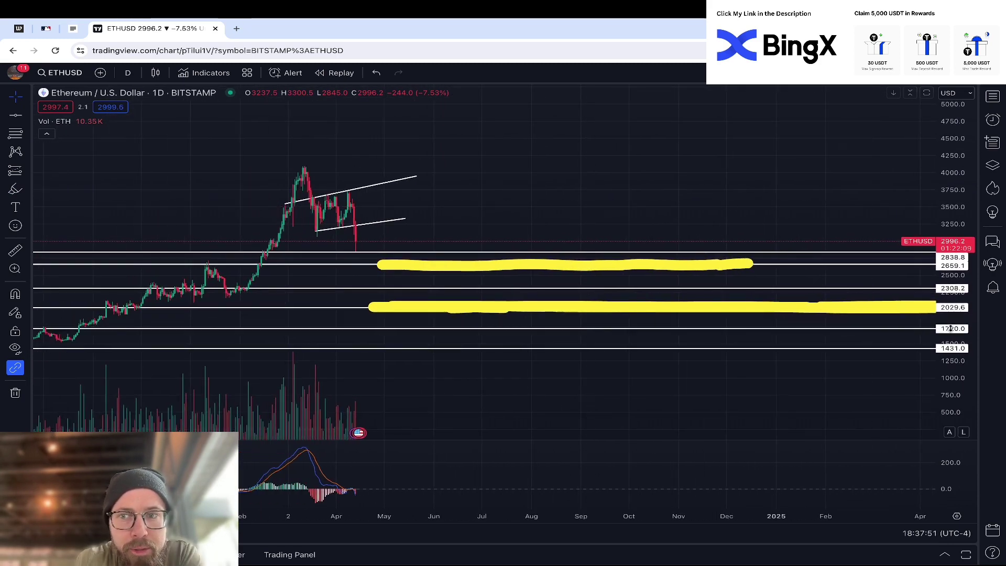
pyautogui.moveTo(949, 329); pyautogui.dragTo(950, 296)
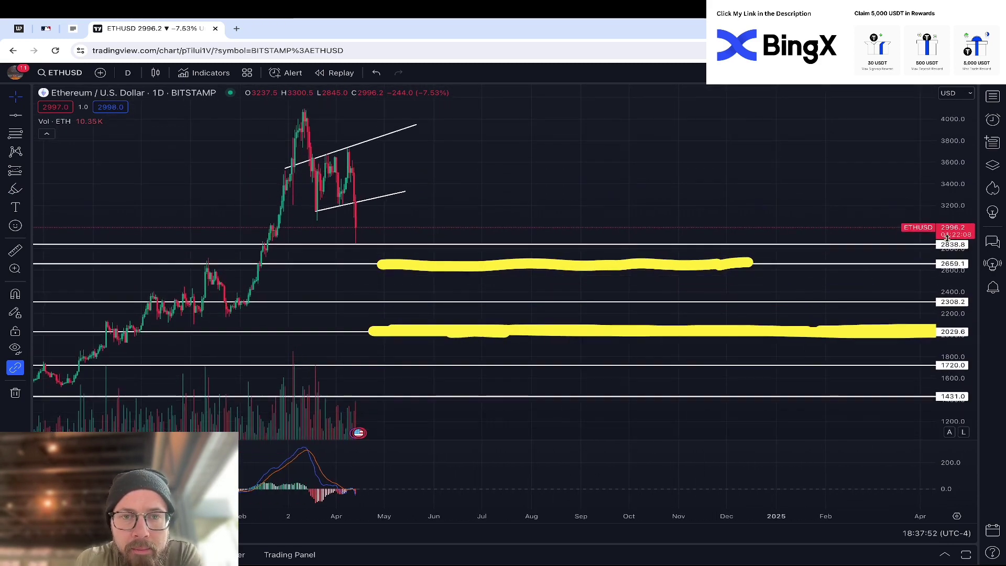
pyautogui.click(483, 264)
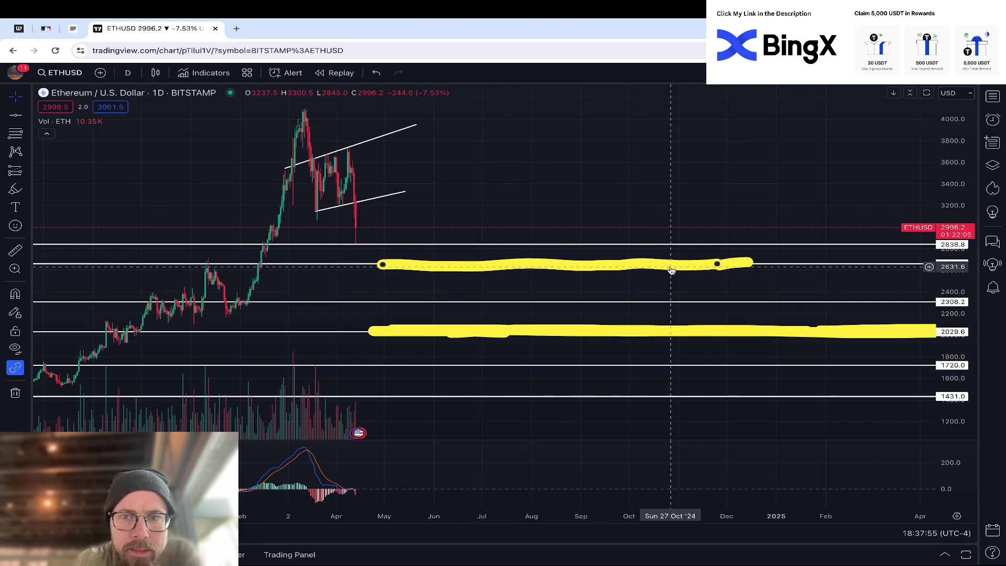
pyautogui.click(410, 269)
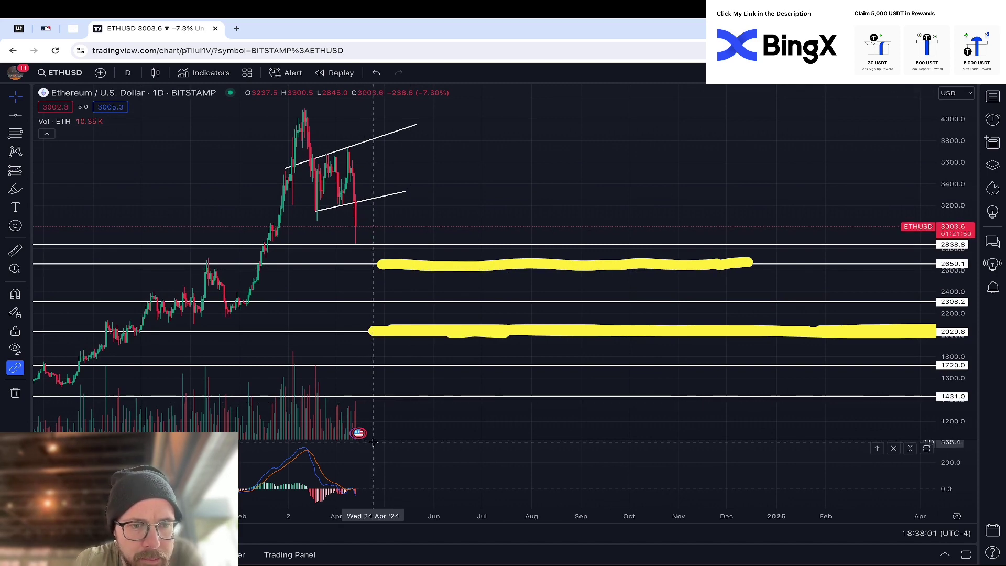
# Step: Find the Relative Strength Index among the indicators with the search term rsi and add it to the chart
pyautogui.click(73, 77)
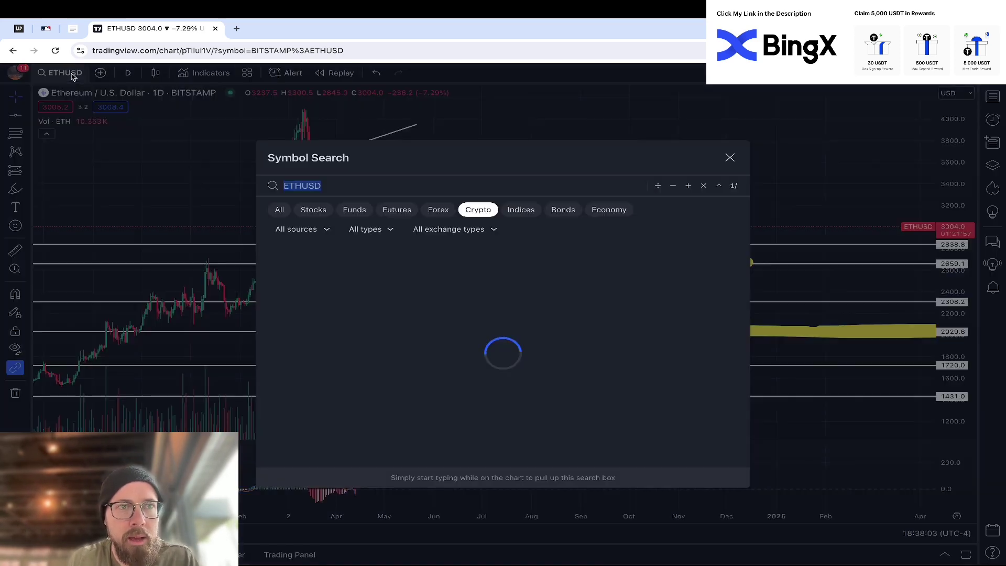
pyautogui.click(205, 161)
pyautogui.click(215, 76)
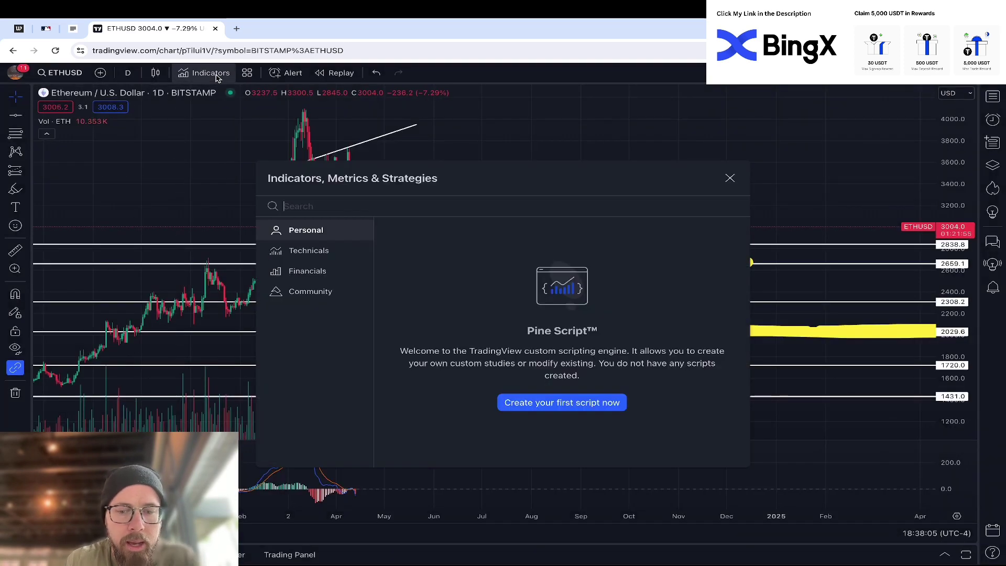
pyautogui.write('rsi')
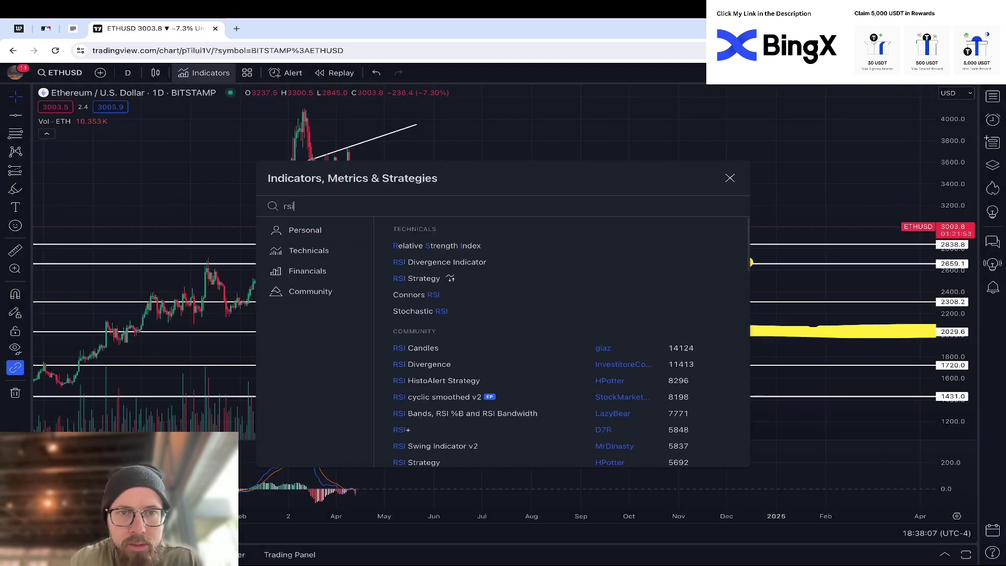
pyautogui.click(498, 247)
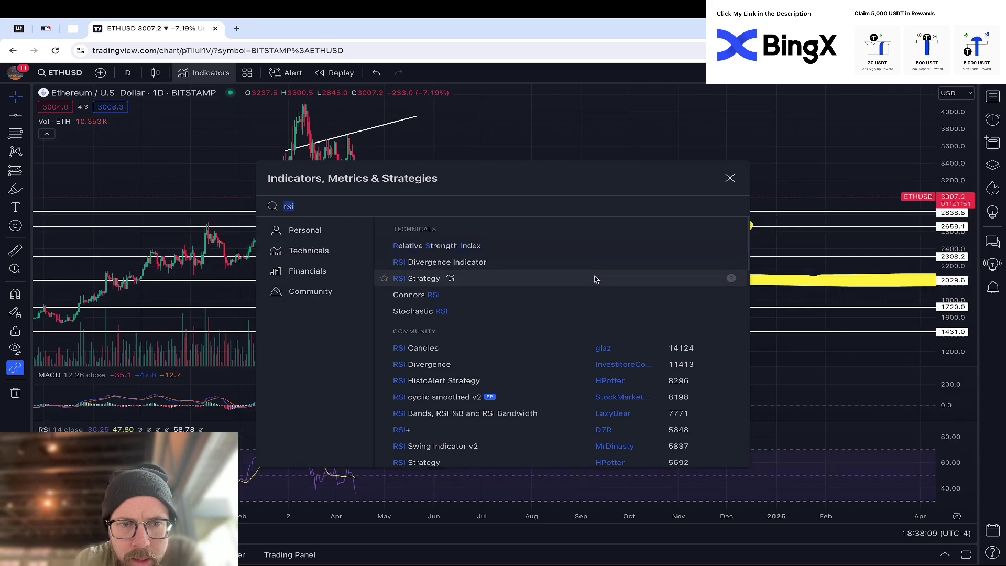
pyautogui.press('Escape')
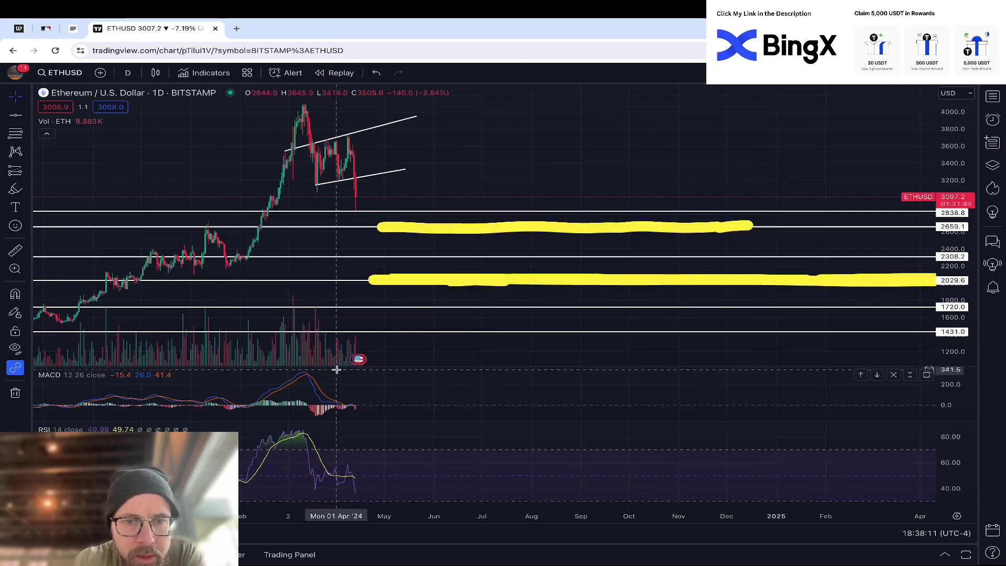
# Step: Enlarge the MACD and RSI panes below the daily price chart and bring the recent candles closer
pyautogui.moveTo(346, 369); pyautogui.dragTo(348, 314)
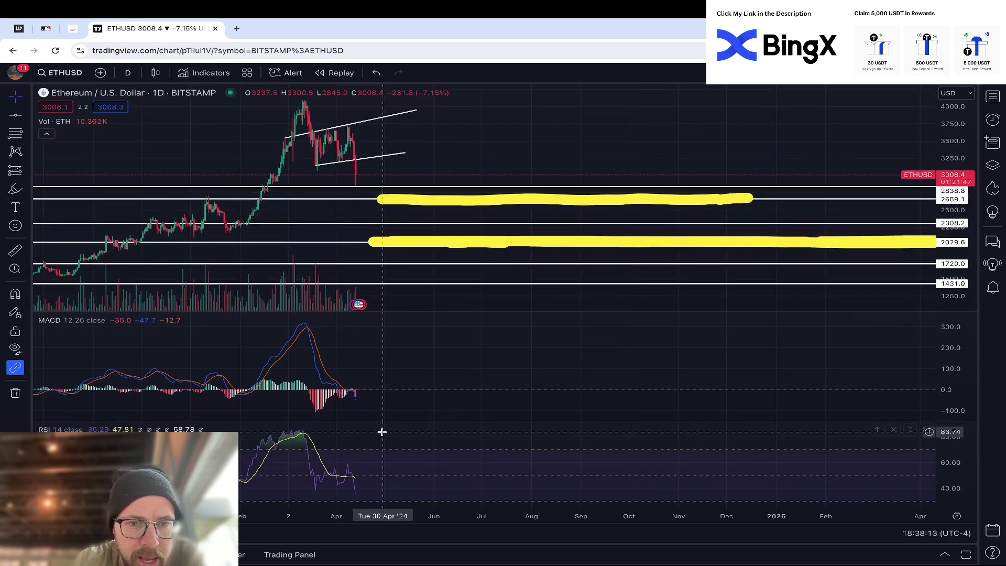
pyautogui.moveTo(381, 431); pyautogui.dragTo(518, 465)
pyautogui.scroll(1, 401, 387)
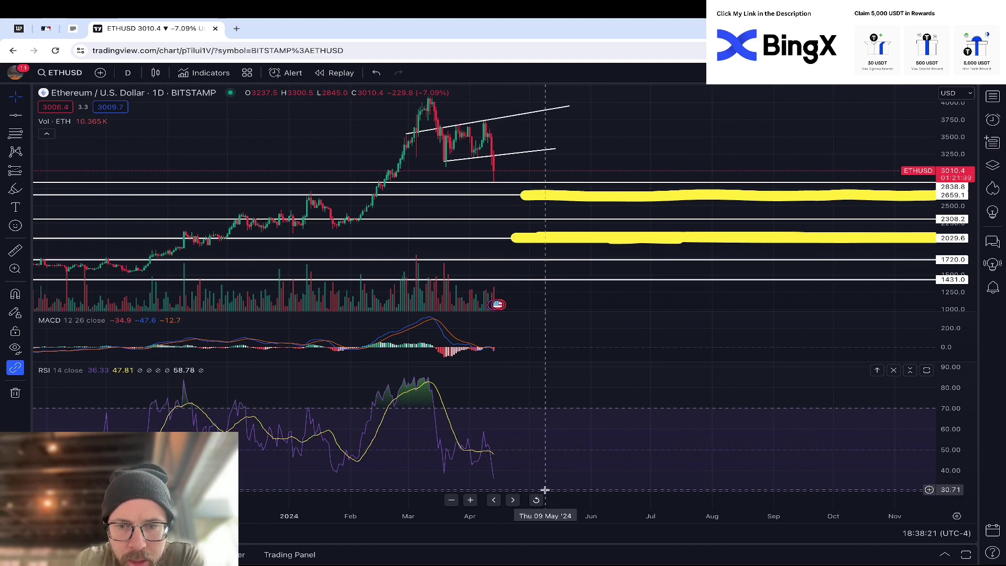
# Step: Switch the chart to the weekly time frame and bring the latest candles and RSI into closer view
pyautogui.click(127, 73)
pyautogui.click(182, 397)
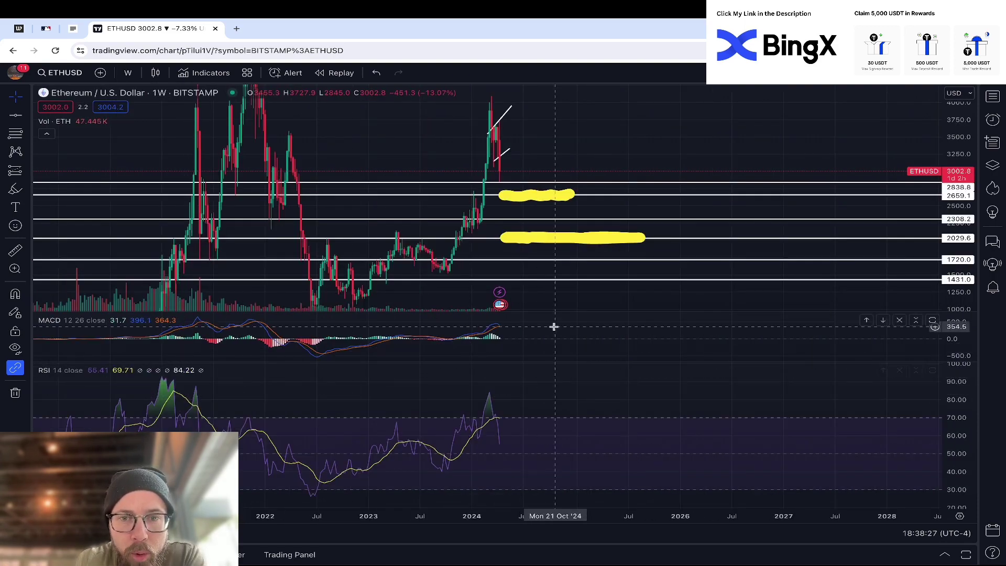
pyautogui.moveTo(552, 328); pyautogui.dragTo(545, 285)
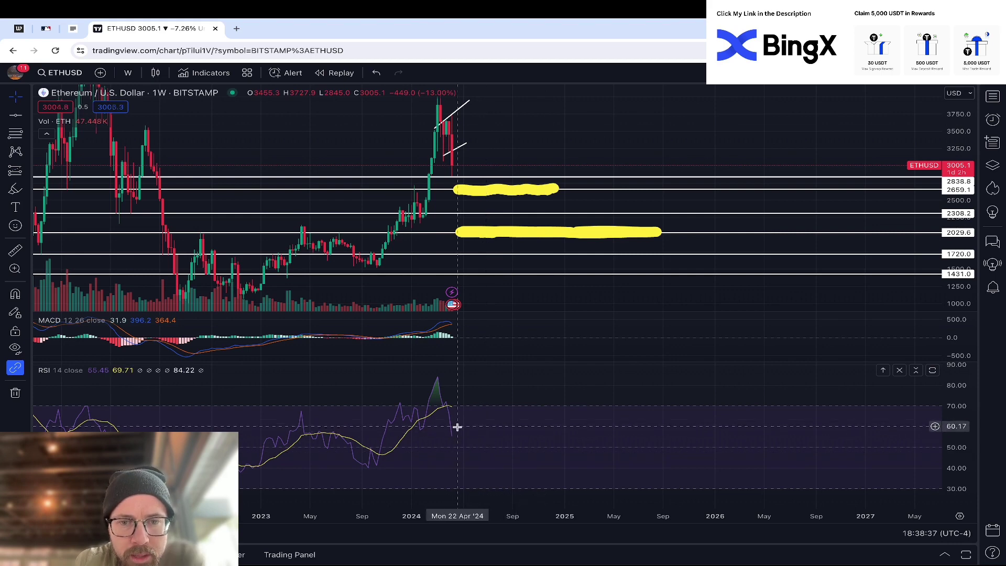
# Step: Circle the oversold area around 30 in the weekly RSI pane with the yellow highlighter, ahead of the latest reading
pyautogui.click(15, 189)
pyautogui.click(53, 222)
pyautogui.moveTo(497, 472); pyautogui.dragTo(548, 480)
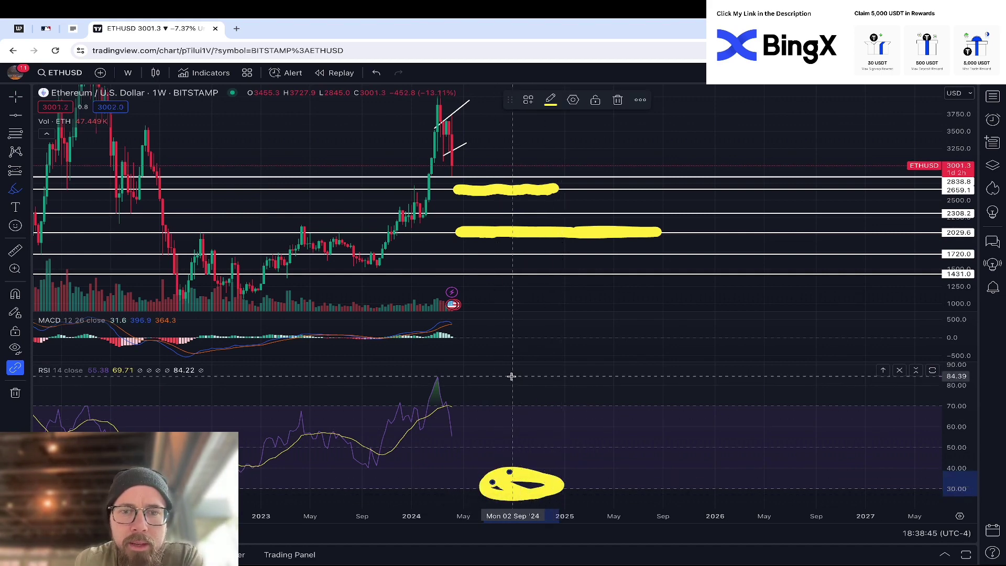
# Step: Circle the overbought peak of the weekly RSI in yellow, and undo that circle and the pane resize
pyautogui.moveTo(519, 360)
pyautogui.mouseDown()
pyautogui.moveTo(428, 407)
pyautogui.moveTo(476, 396)
pyautogui.mouseUp()
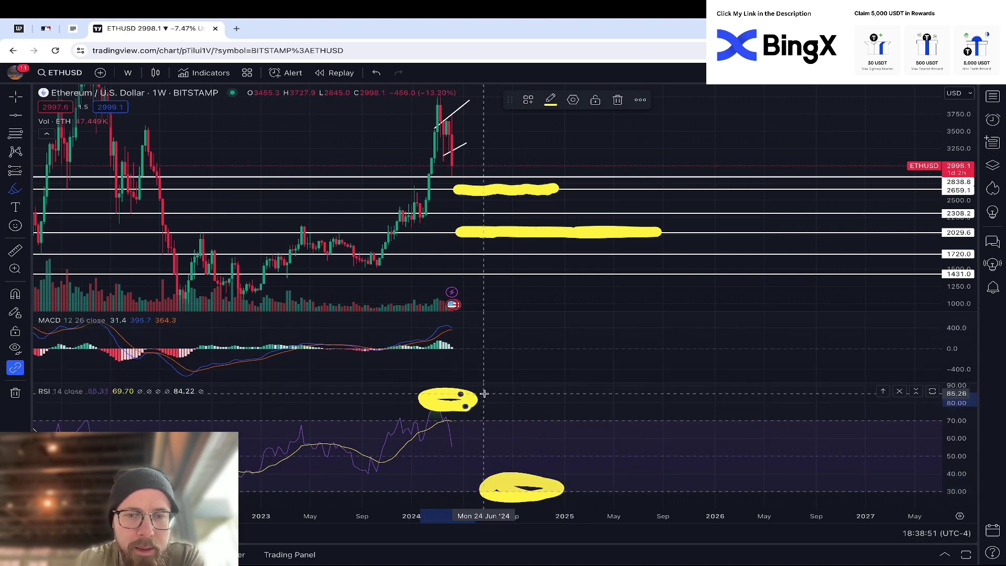
pyautogui.hotkey('ctrl', 'z')
pyautogui.hotkey('ctrl', 'z')
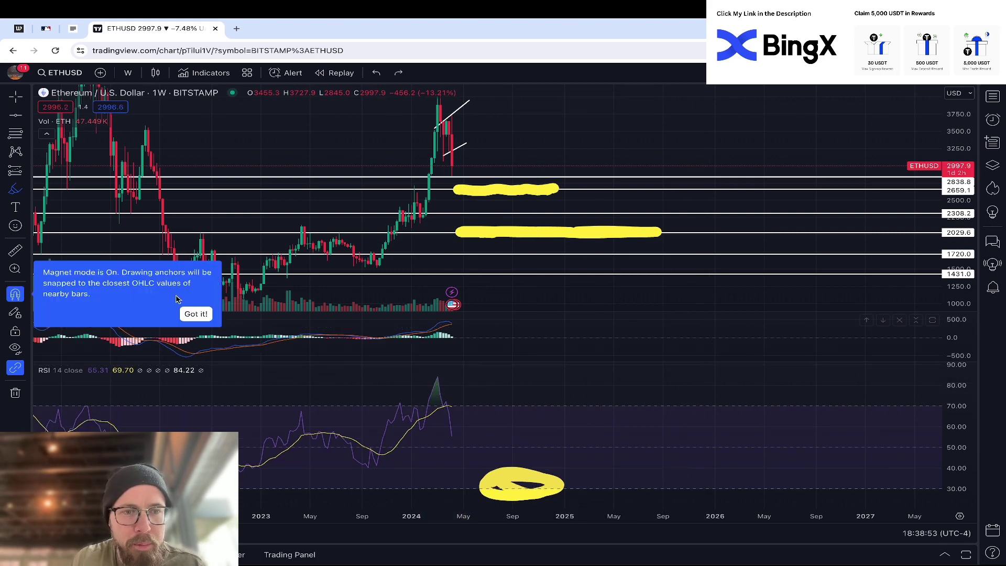
pyautogui.click(196, 313)
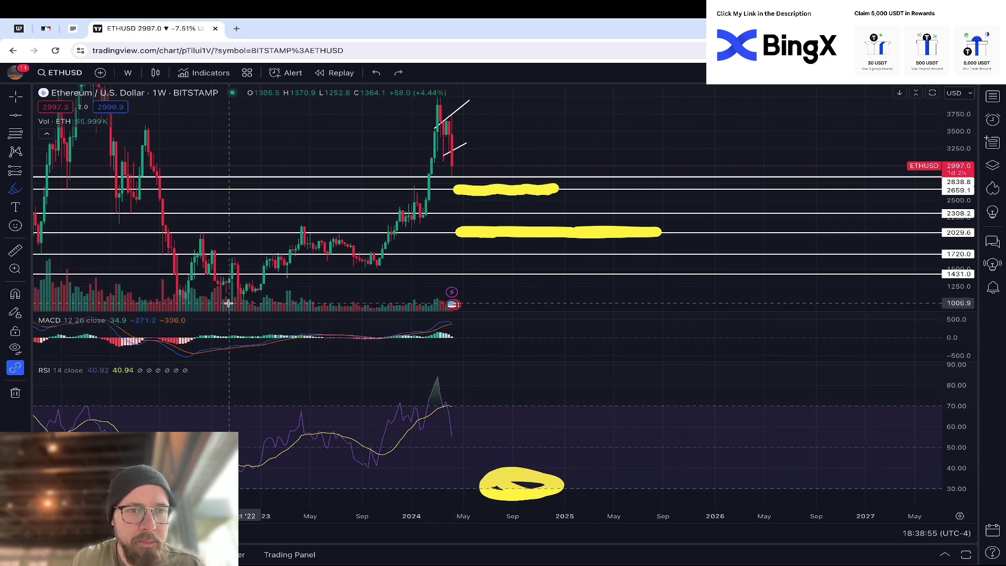